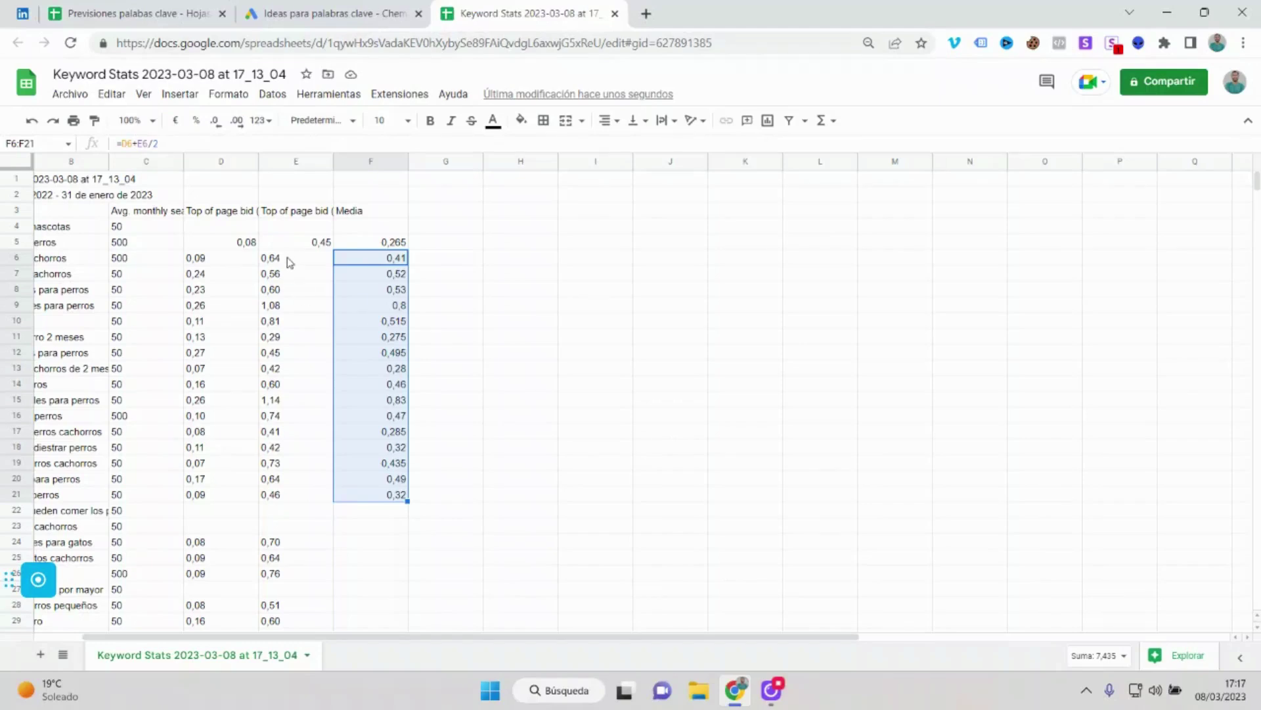
Step: Review the Media averaging formula in F6 and F7 against the bids in D6 and E6
click(336, 260)
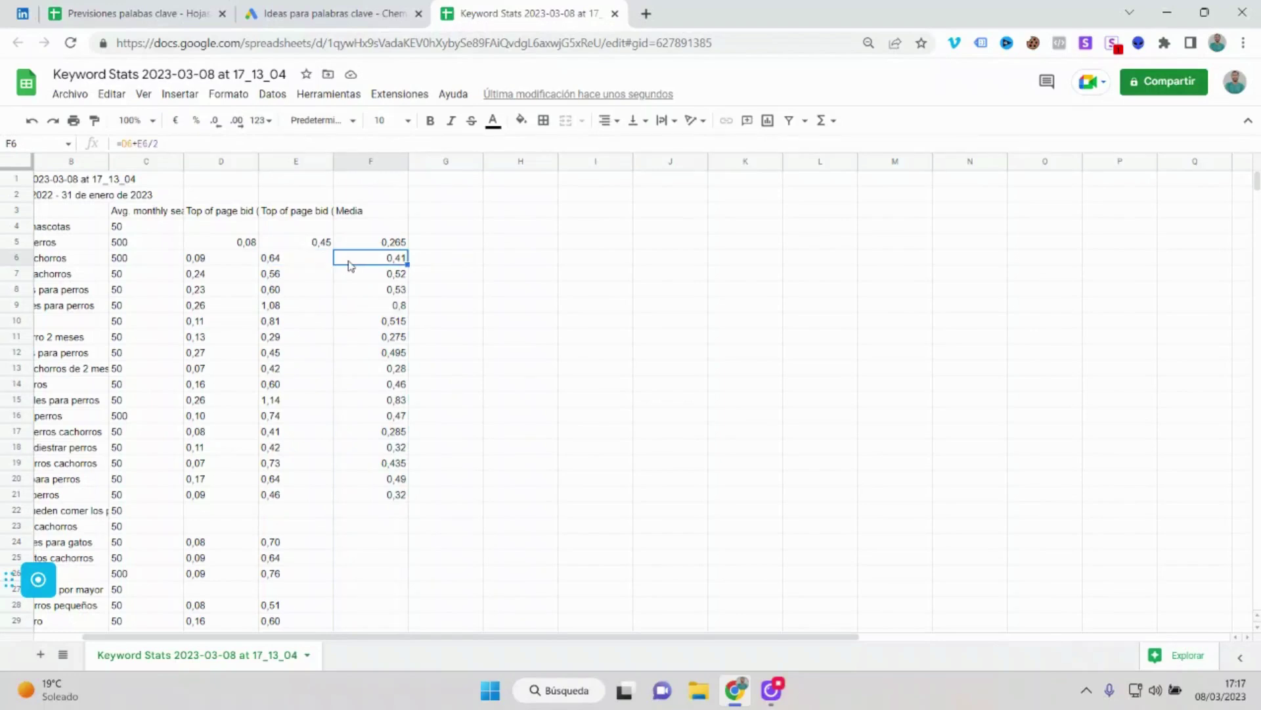
click(199, 256)
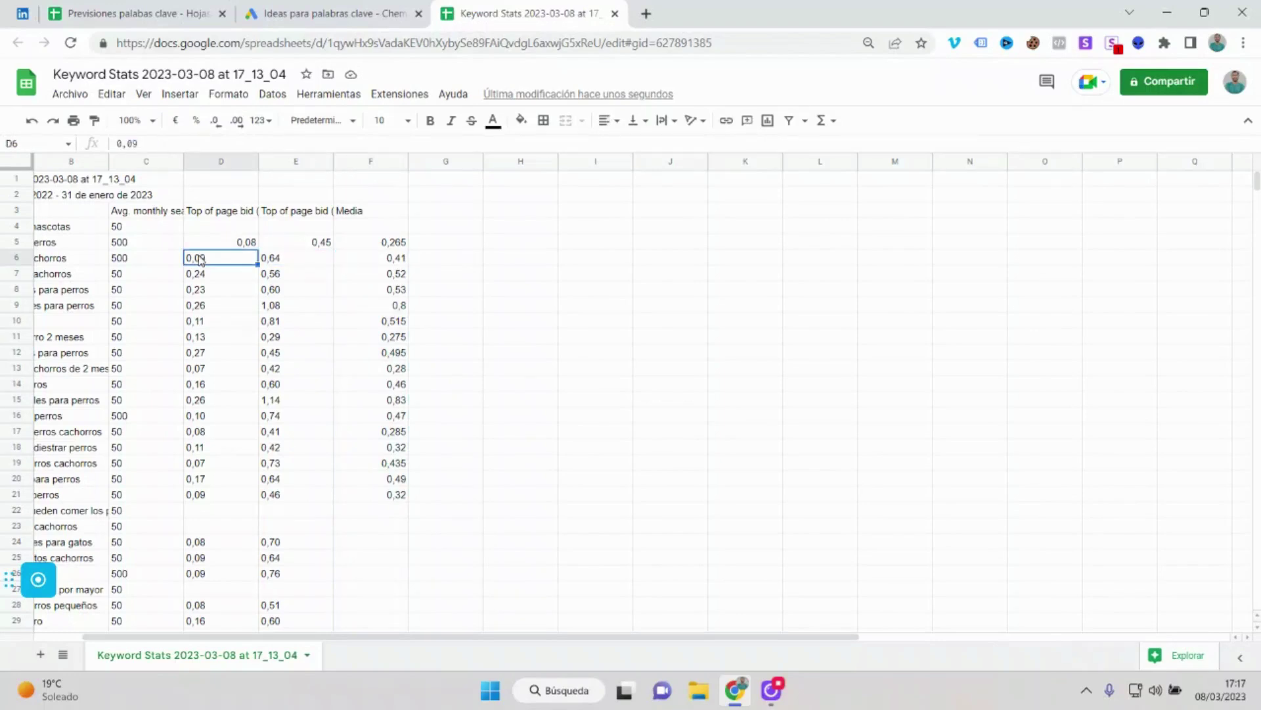
click(293, 266)
click(366, 263)
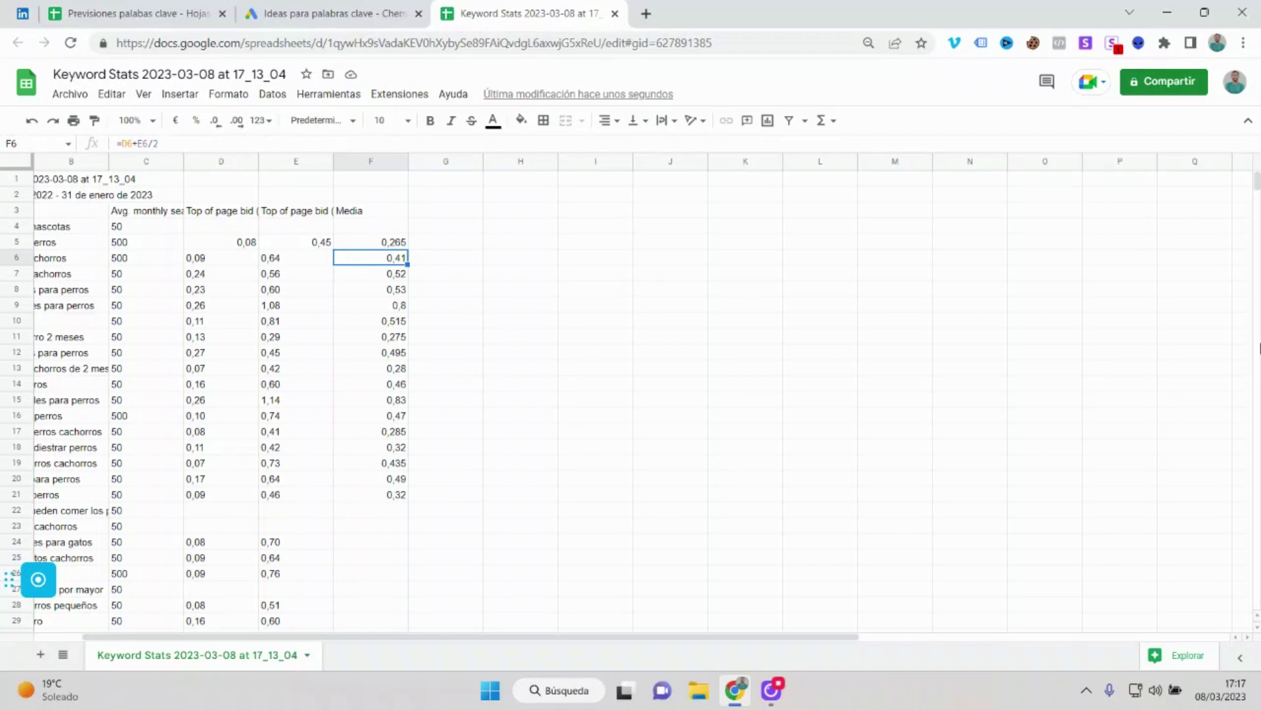
scroll(1258, 631, down, 1)
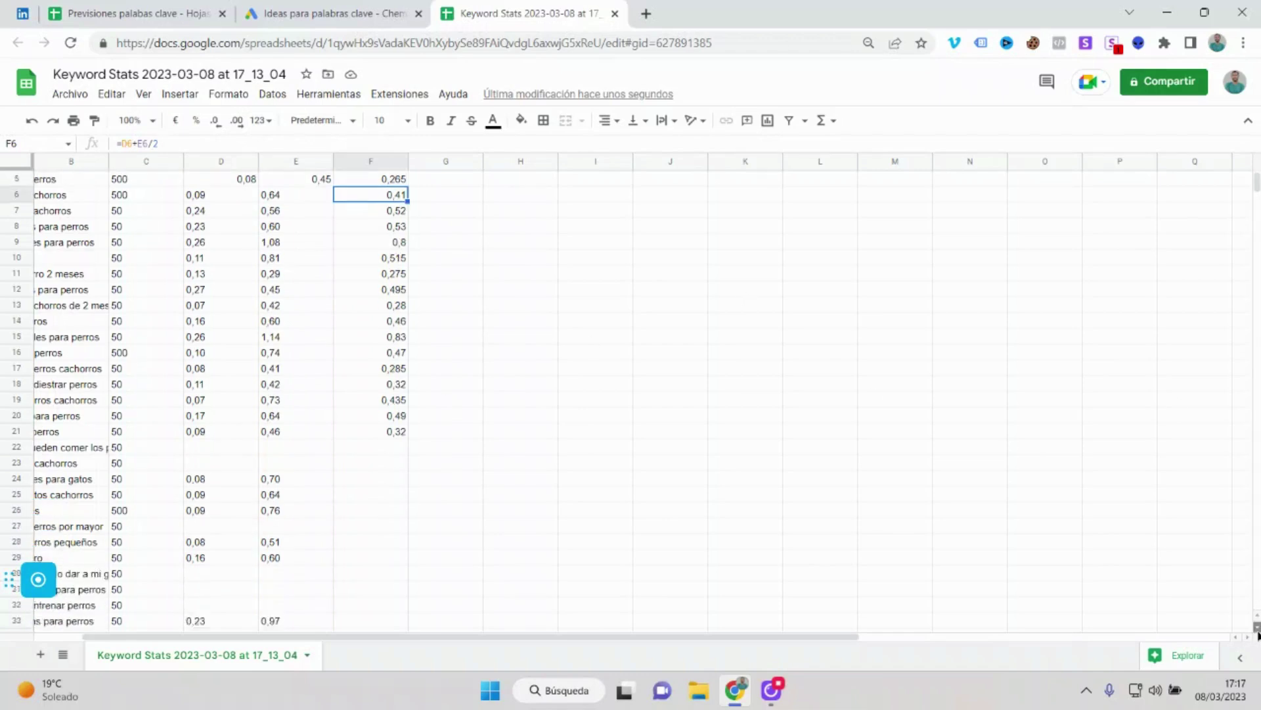
scroll(1258, 631, down, 2)
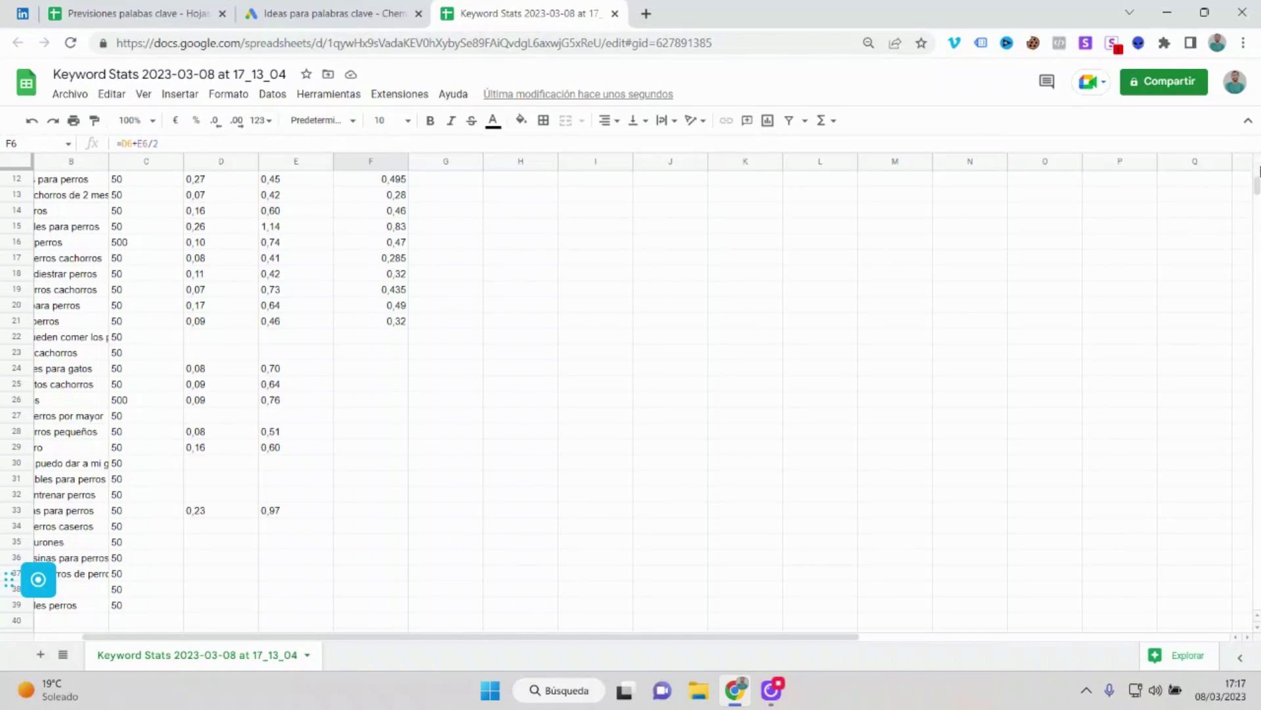
scroll(637, 272, up, 1)
scroll(637, 273, up, 3)
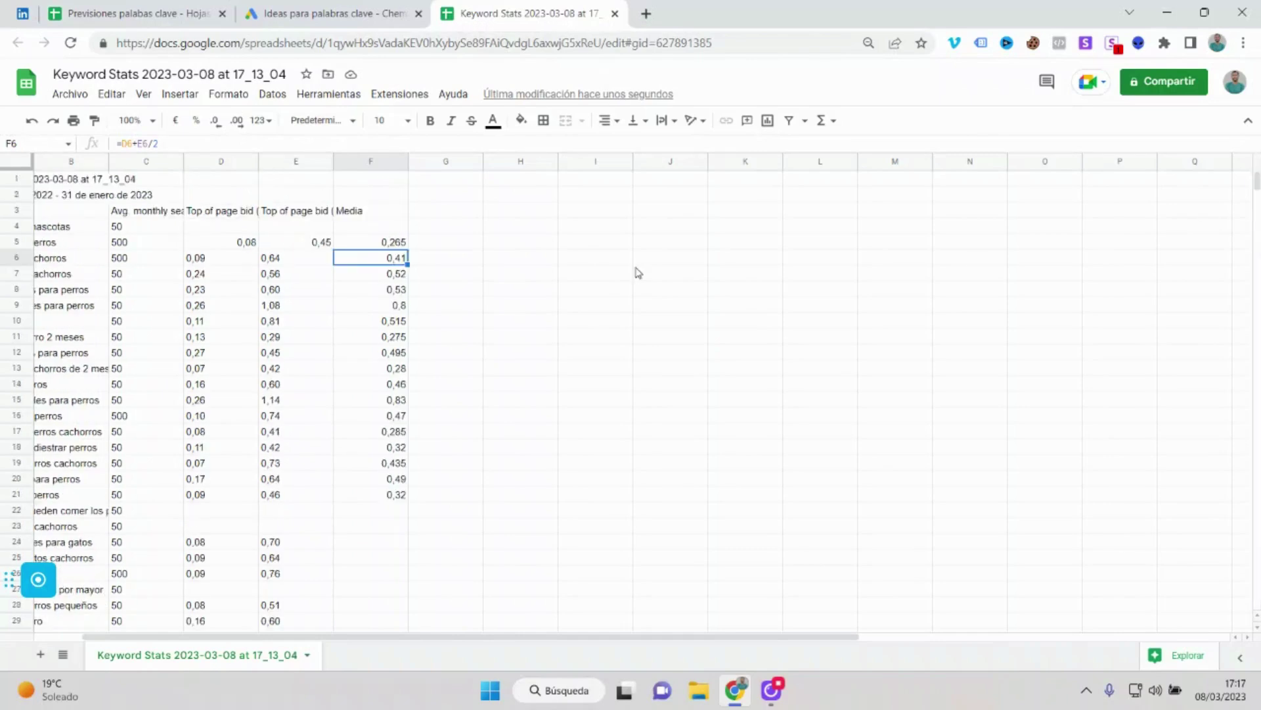
key(Down)
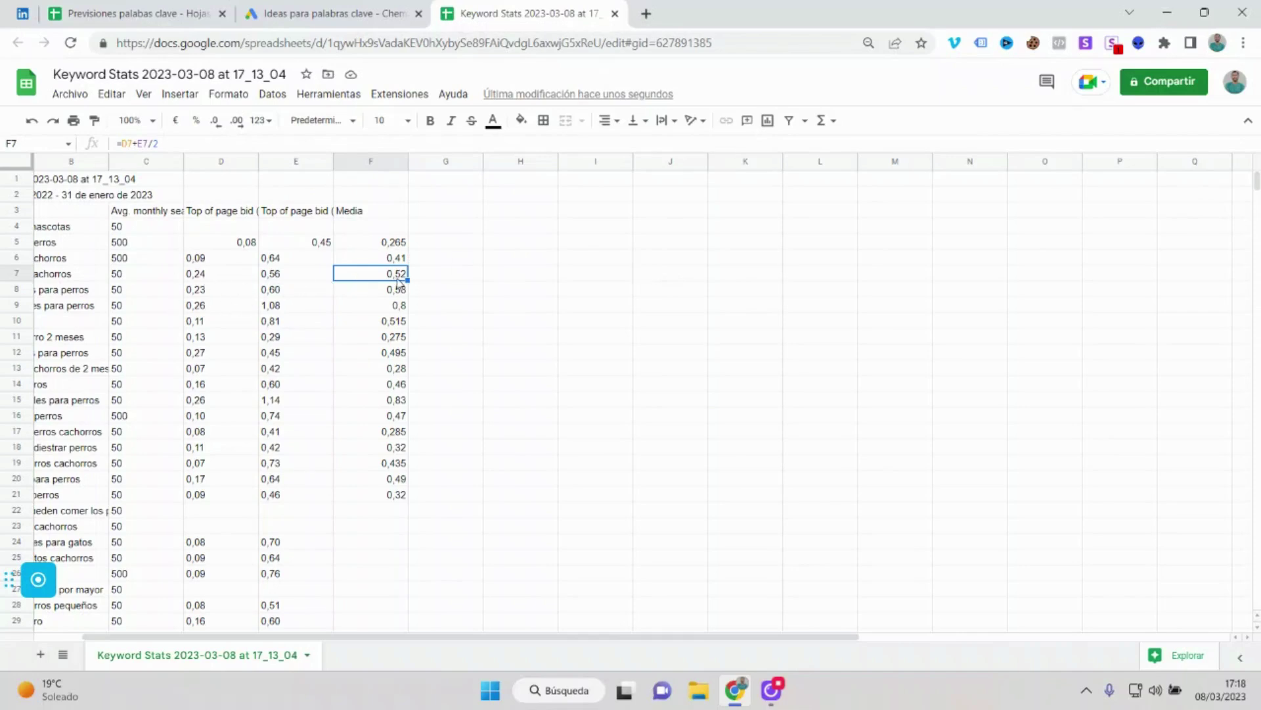
Step: Copy the Media formula from F21 down to F33 and confirm the F5:F33 average is about 0,36
click(391, 494)
mouse_move(408, 500)
mouse_down()
mouse_move(400, 646)
mouse_move(387, 517)
mouse_up()
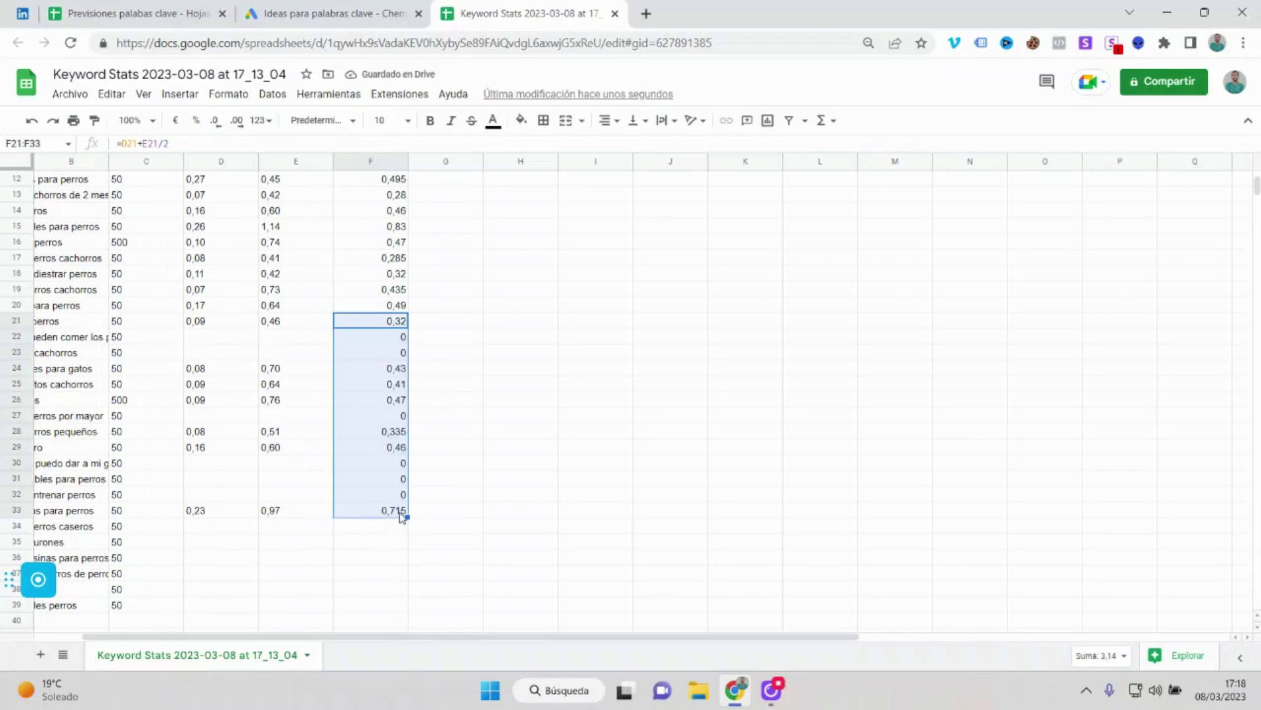
click(400, 515)
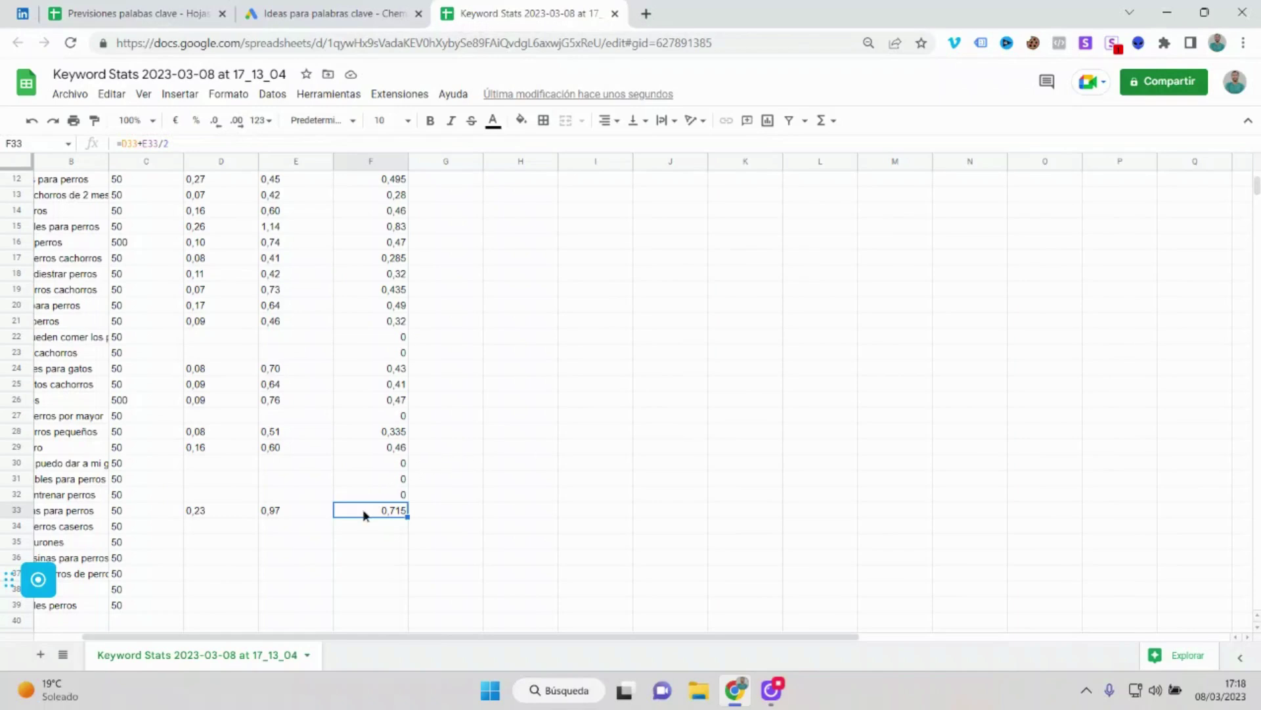
mouse_move(366, 513)
mouse_down()
mouse_move(371, 165)
mouse_move(363, 247)
mouse_up()
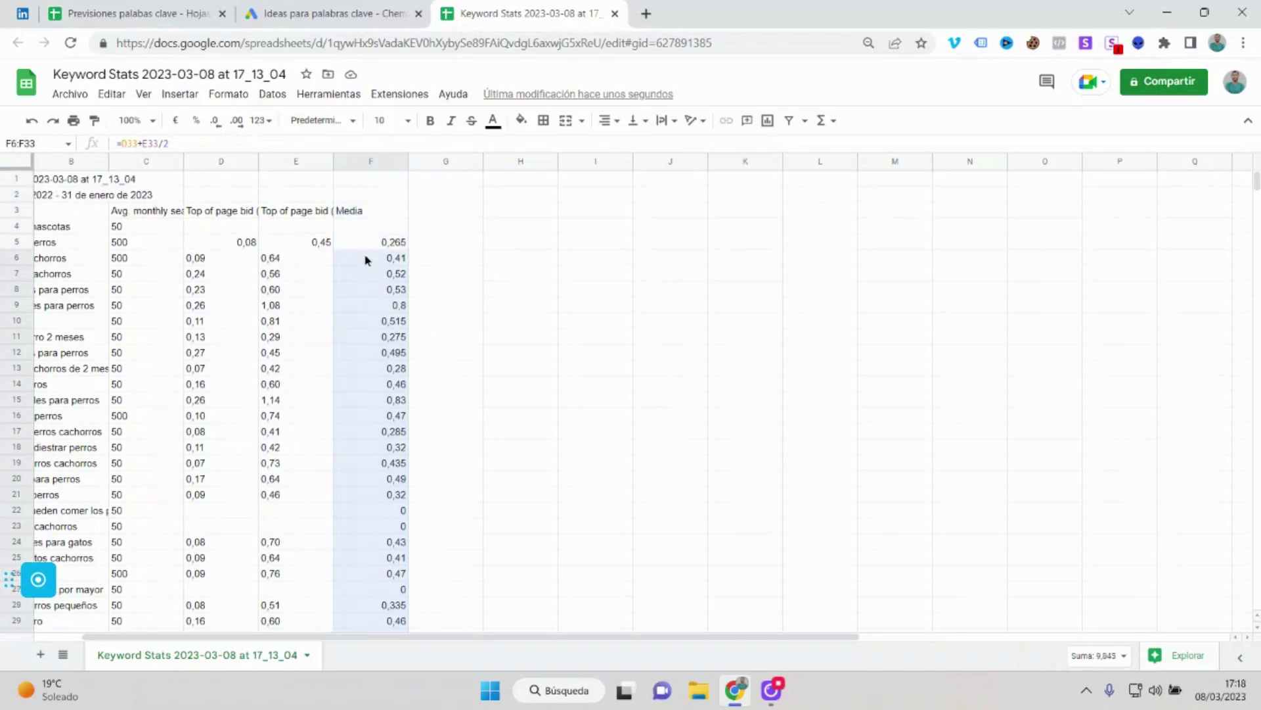
click(1094, 656)
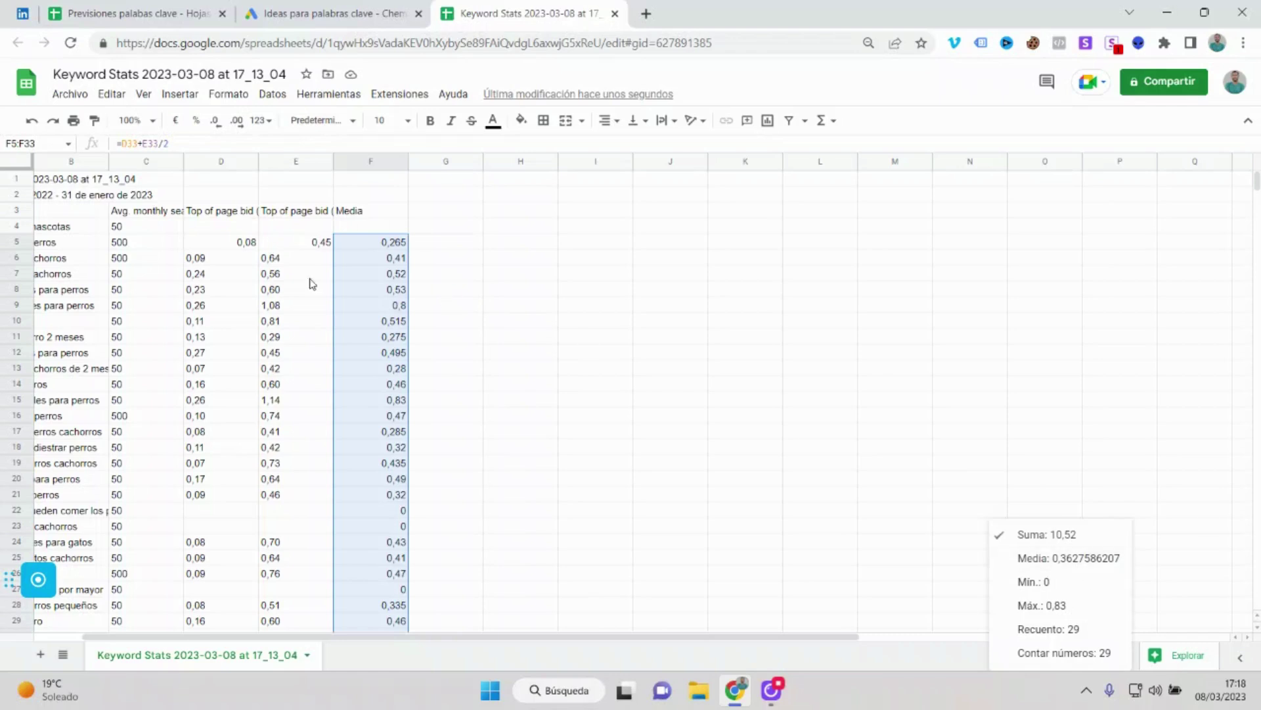
click(135, 13)
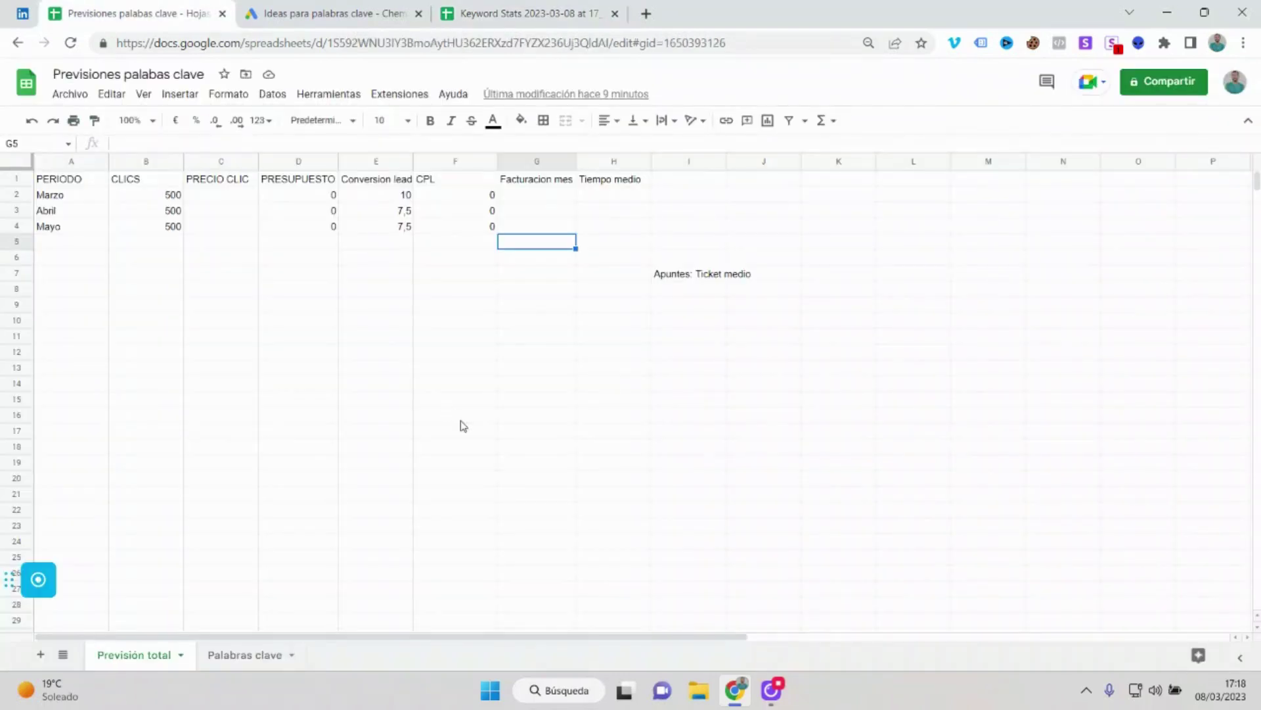
Step: Enter 0,36 as Marzo's cost per click in C2
click(240, 197)
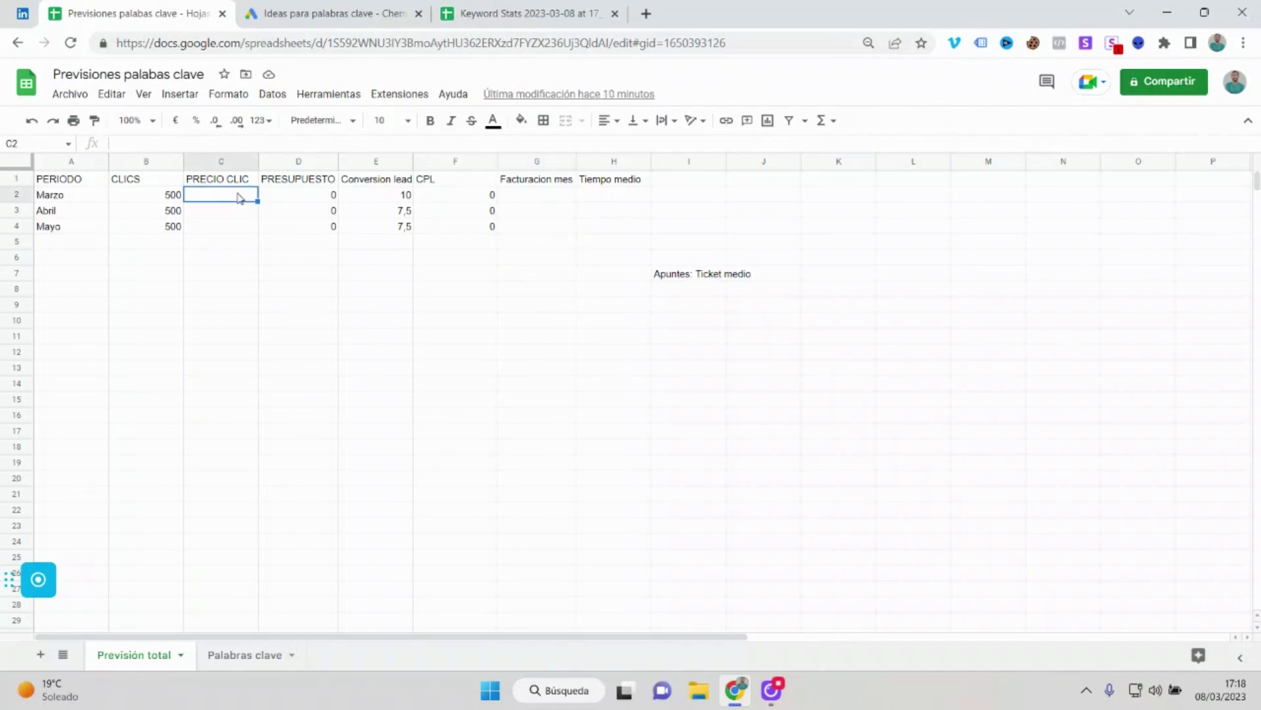
click(177, 145)
text(0,36)
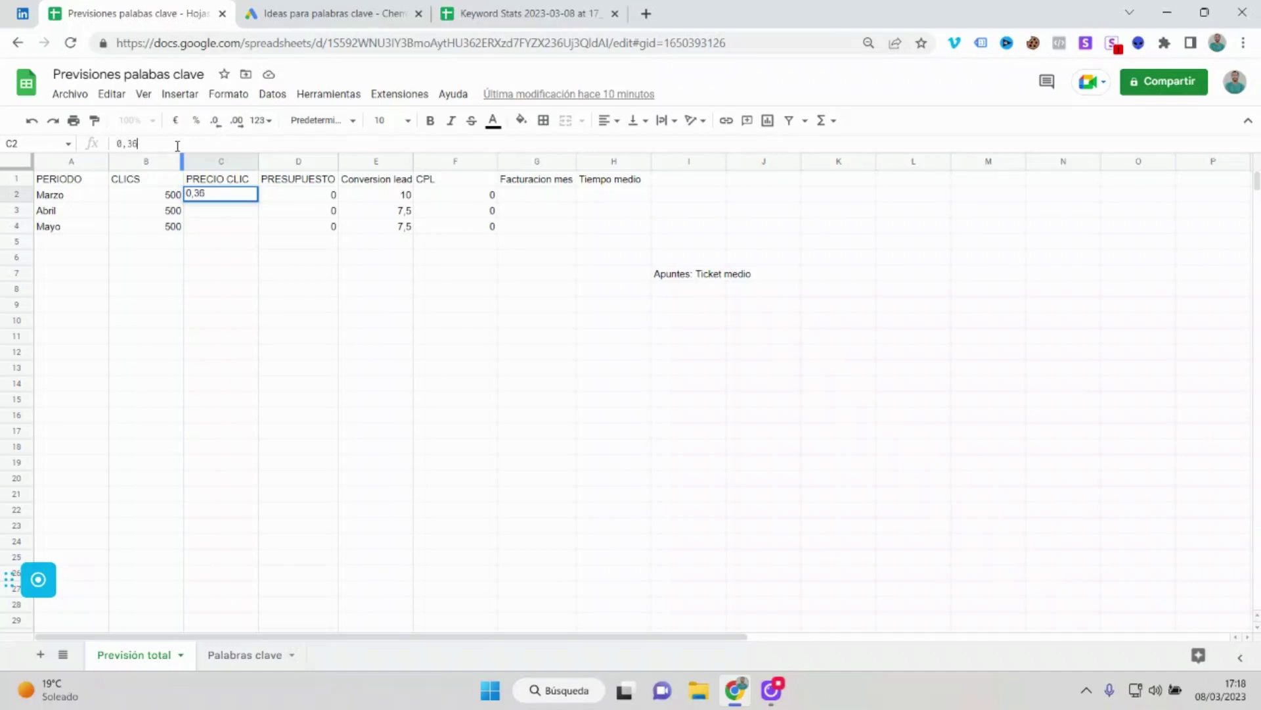
key(Return)
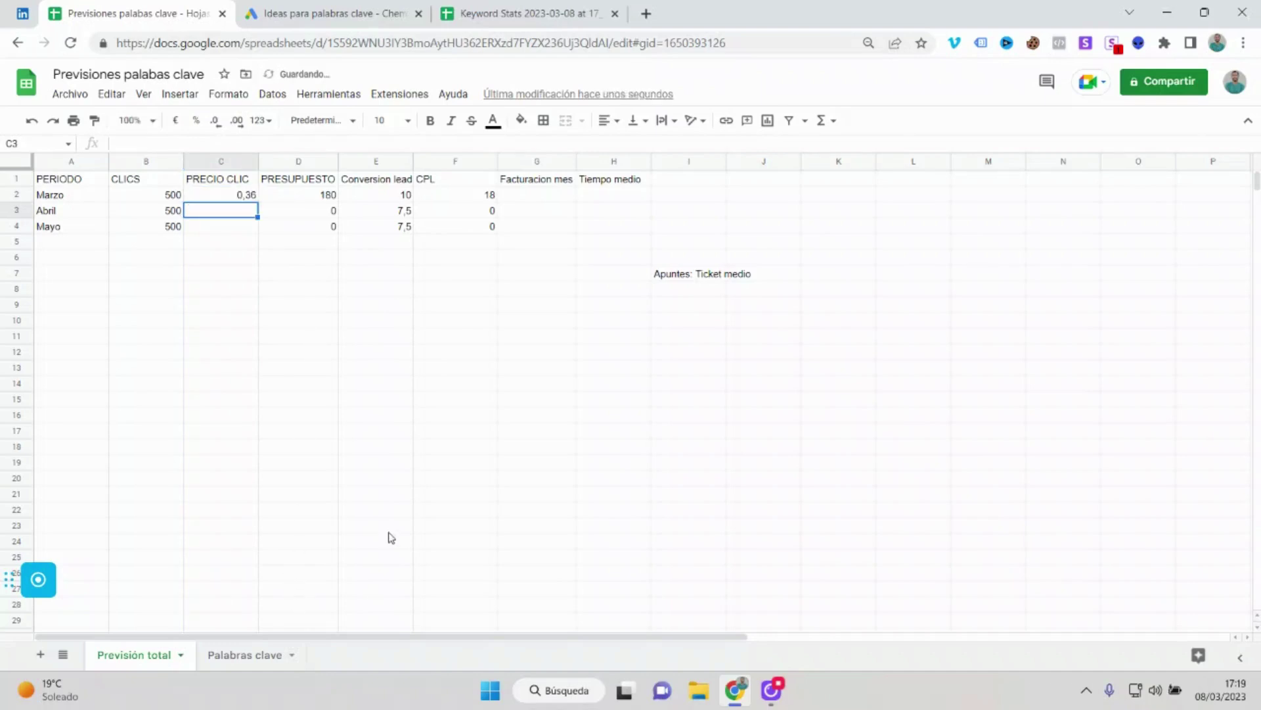
Step: Copy the Media formula from Keyword Stats cell F6 and return to the Previsión total sheet
click(529, 13)
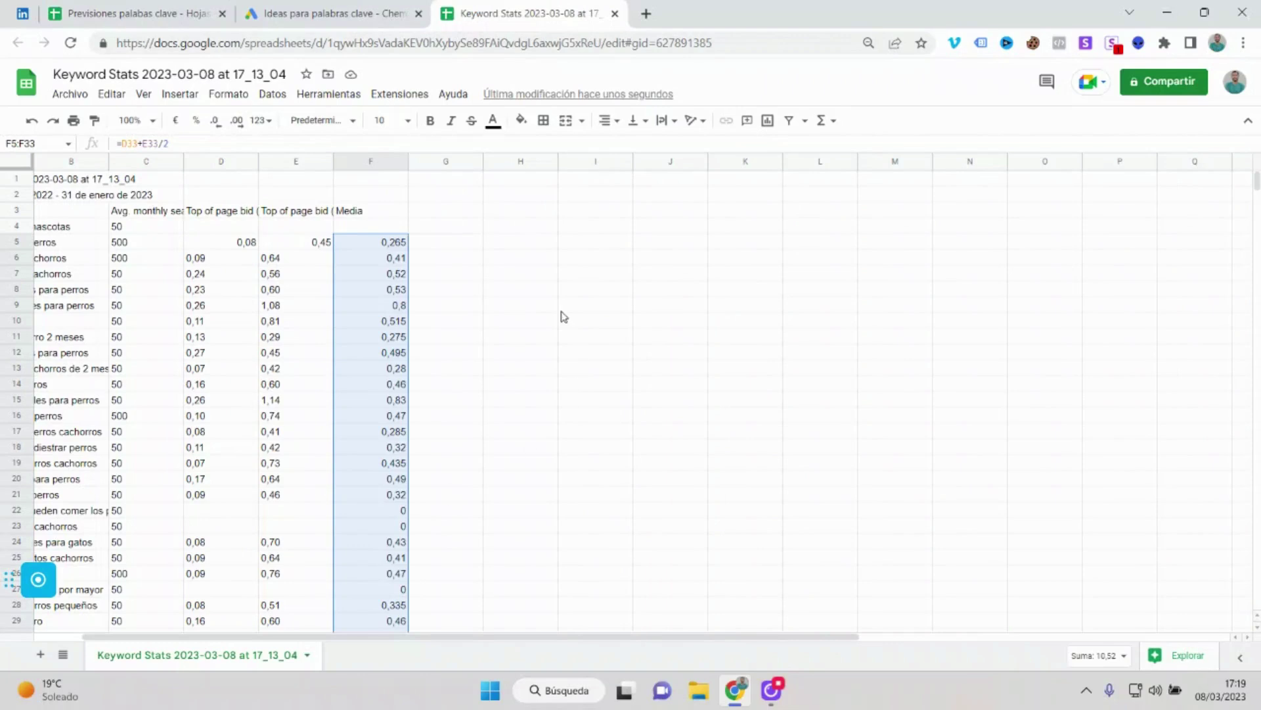
click(104, 6)
click(255, 662)
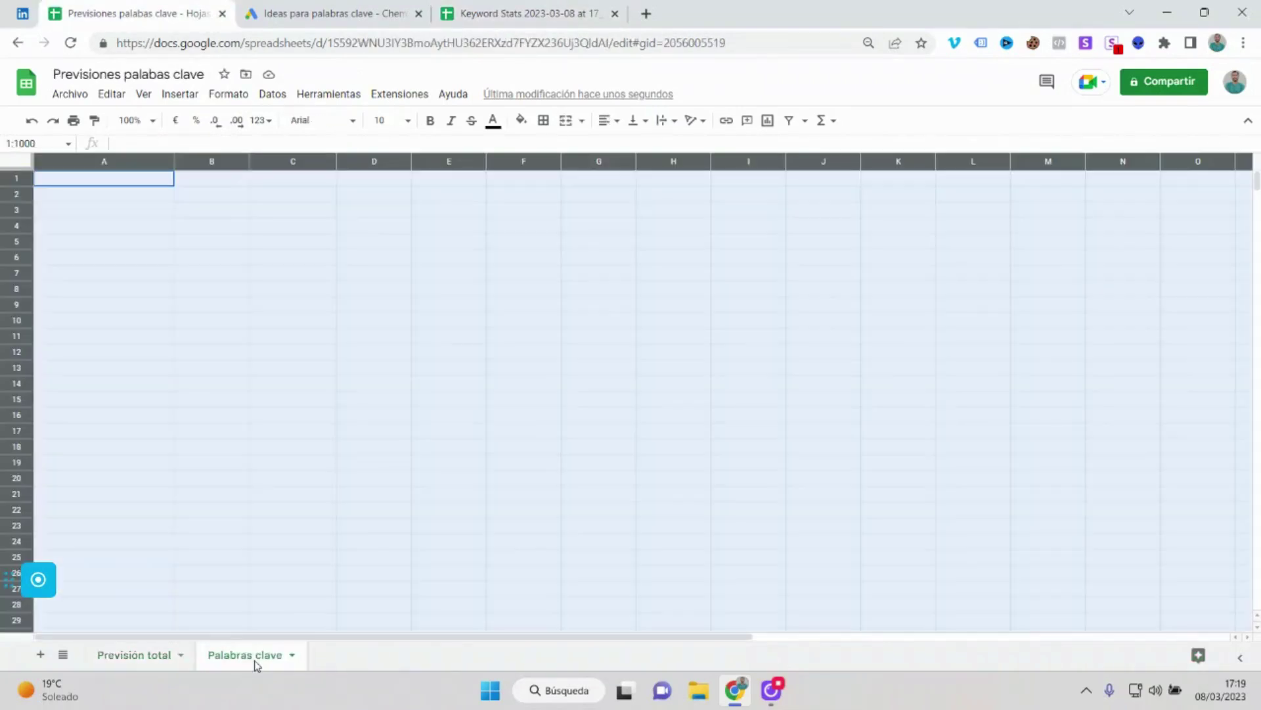
click(529, 13)
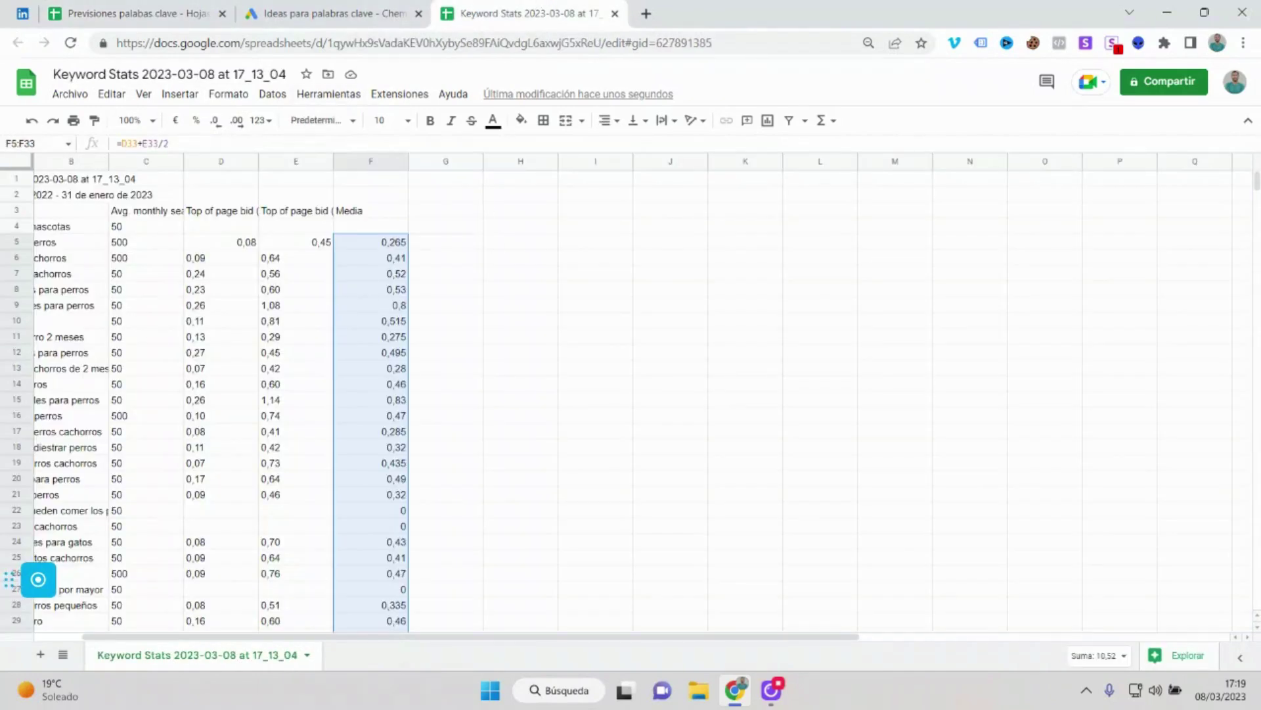
click(372, 257)
key(ctrl+c)
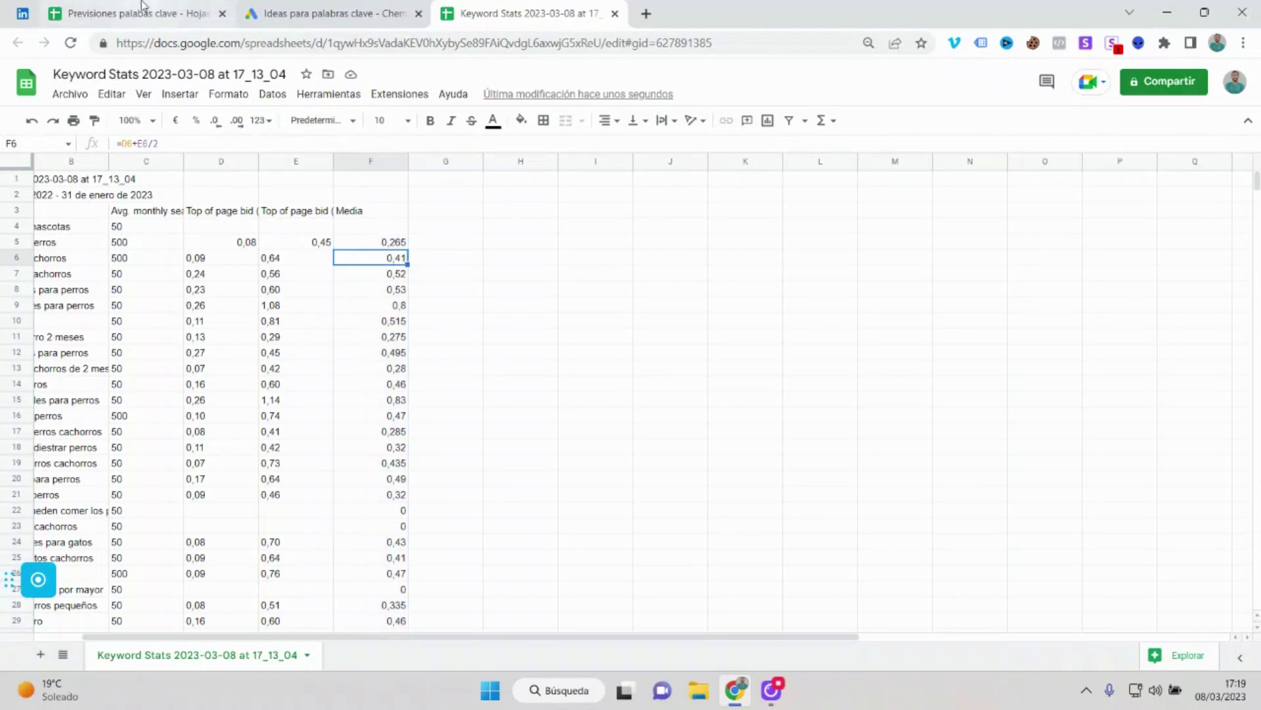
click(141, 12)
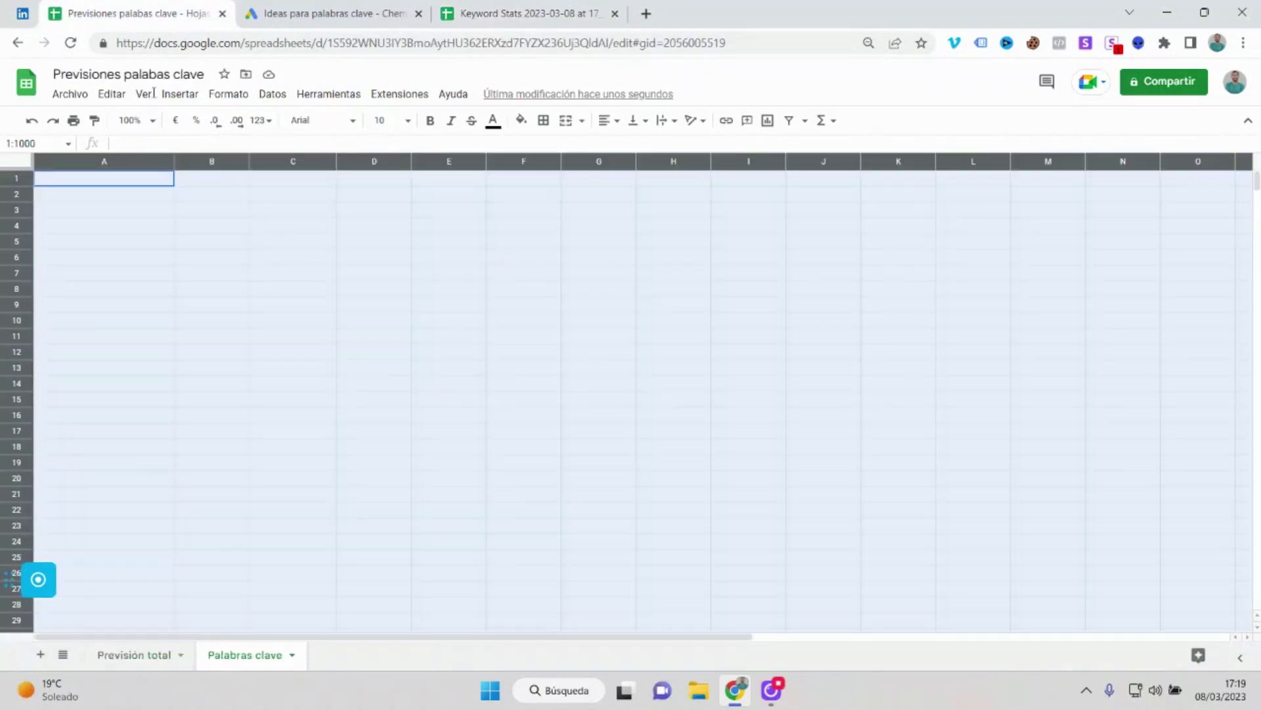
click(146, 655)
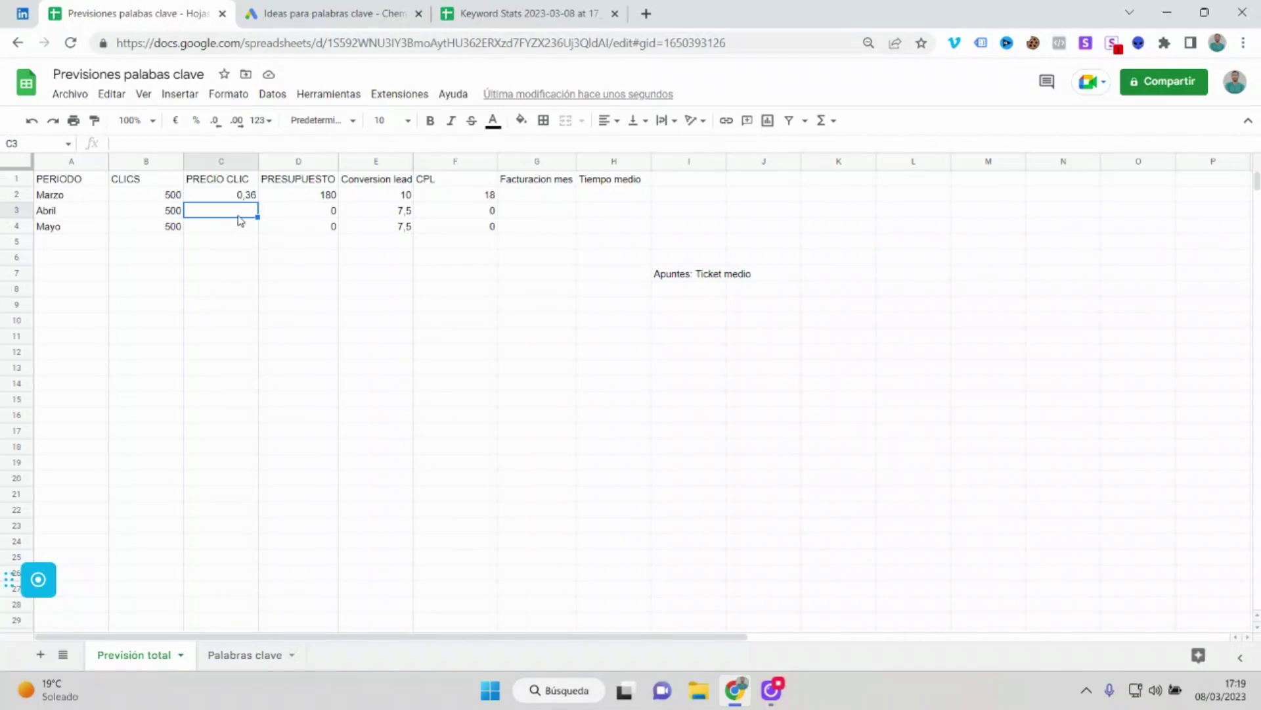
Step: Enter 0,36 as the cost per click for Abril and Mayo, so each budget reads 180
text(0,36)
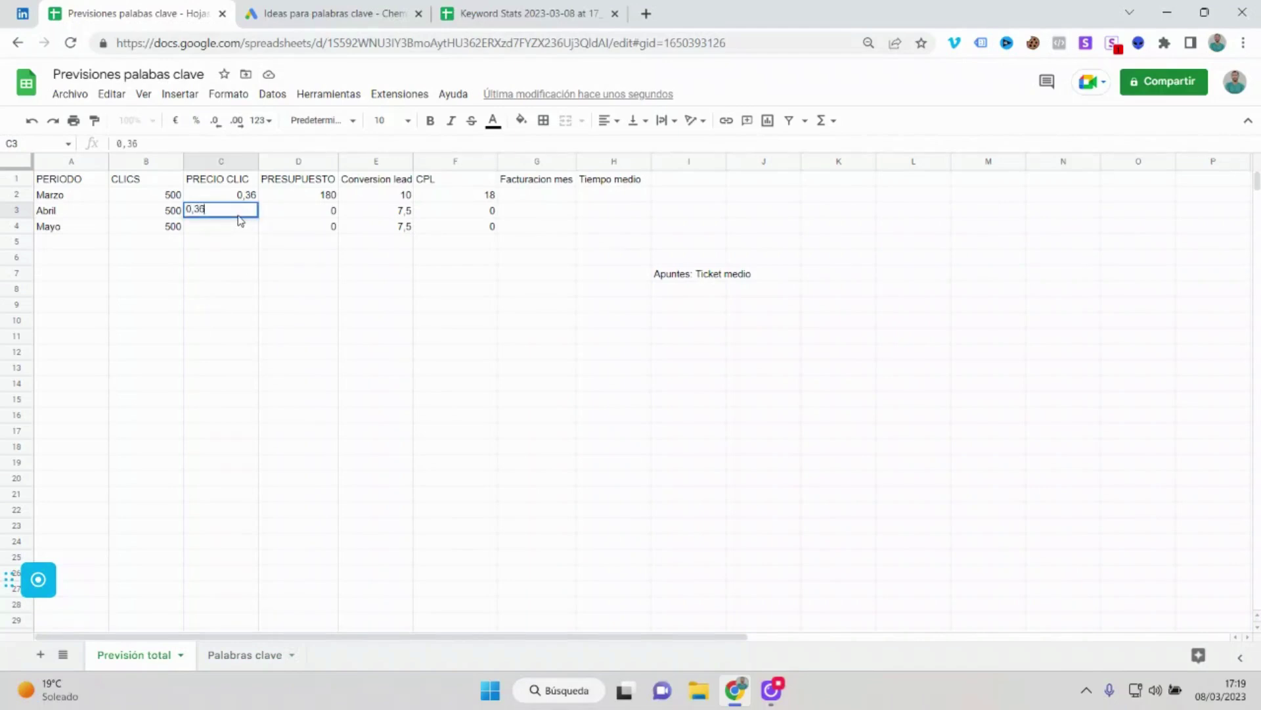
key(Return)
text(0,)
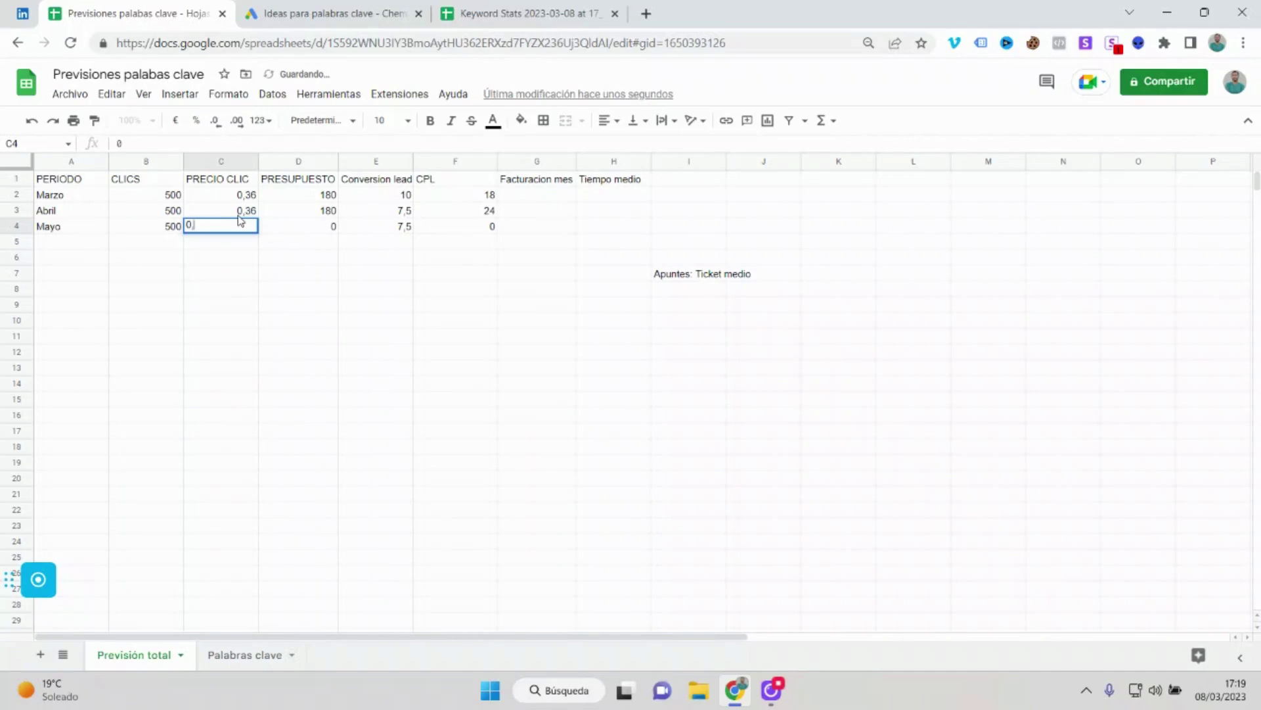
text(36)
key(Return)
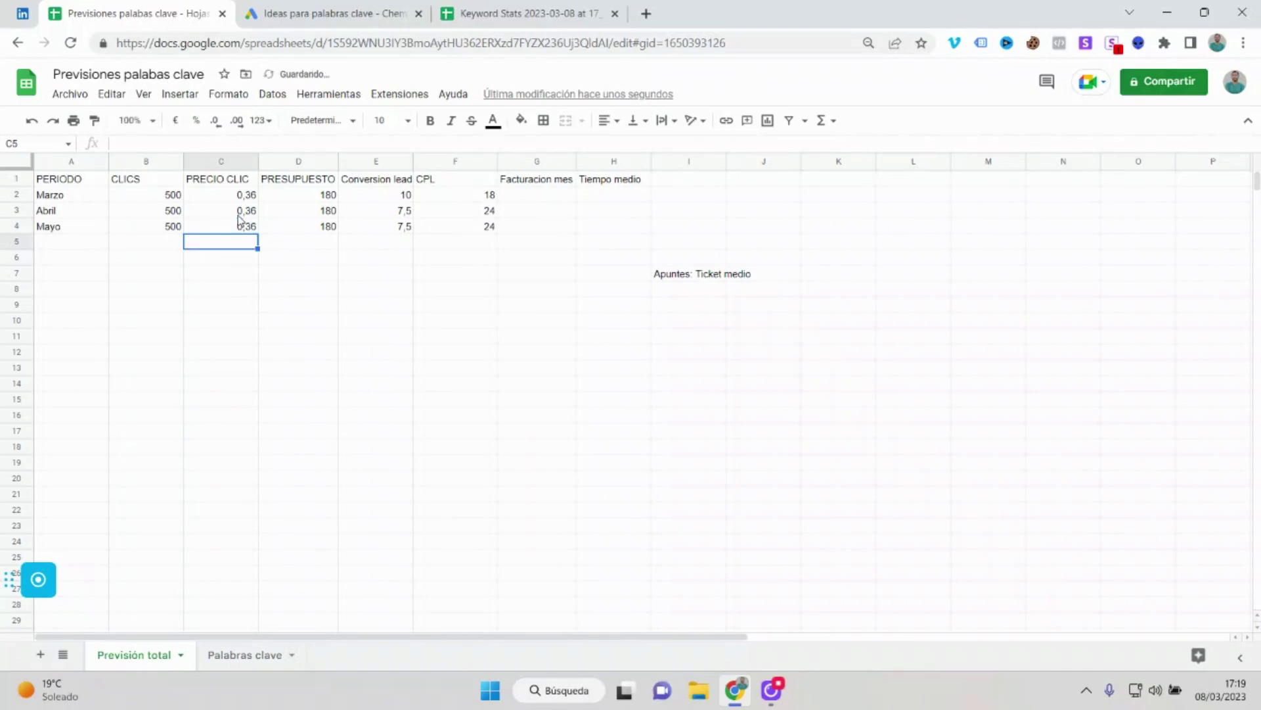
click(165, 200)
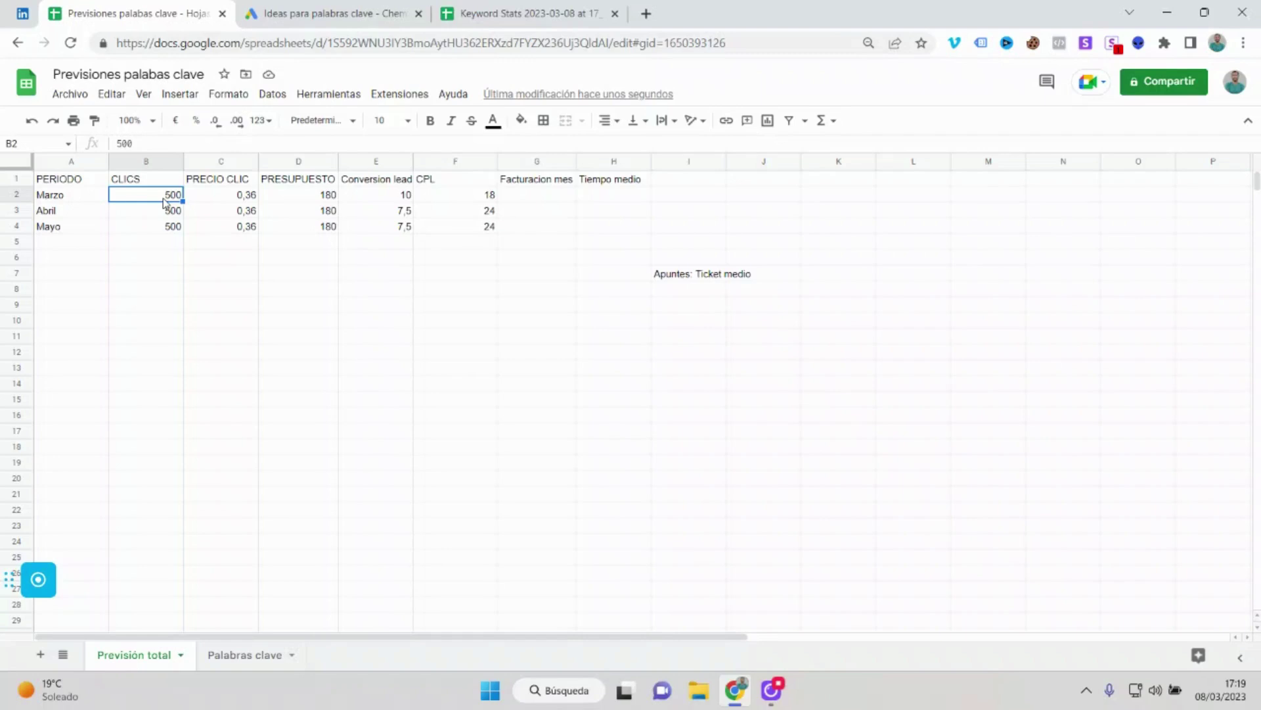
click(494, 9)
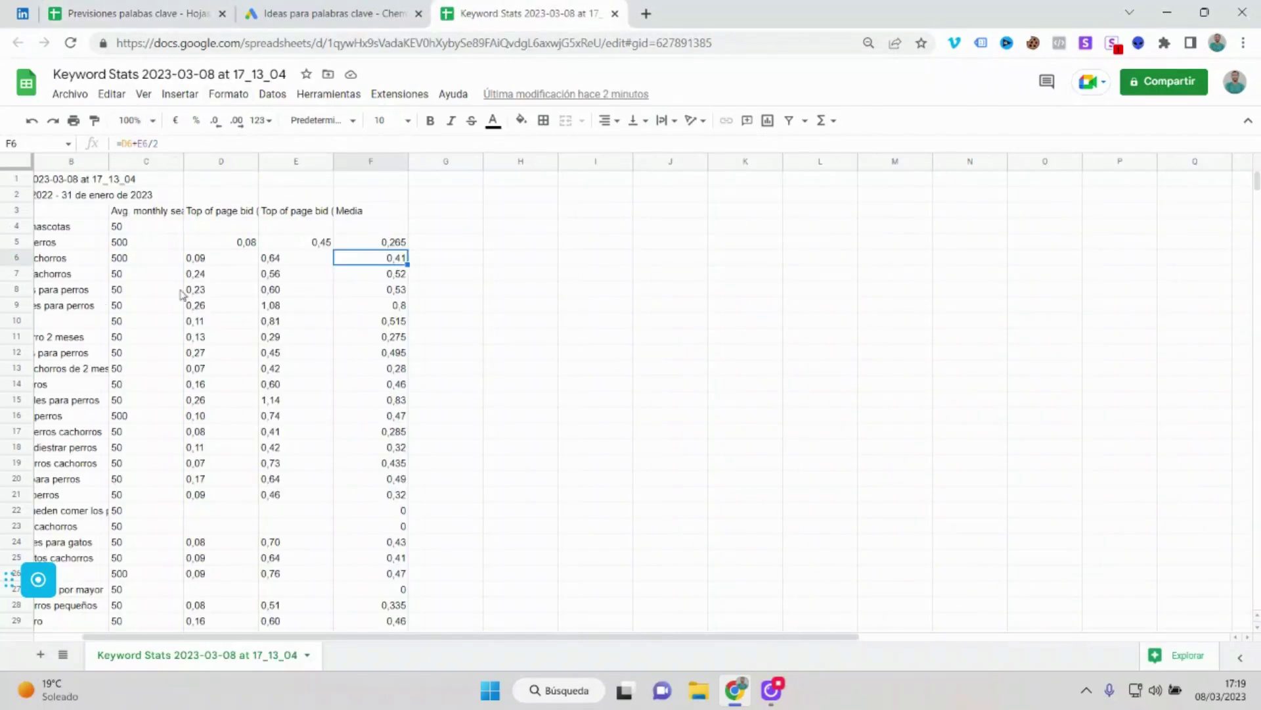
Step: Try 250 clicks for Marzo, Abril and Mayo and check the resulting budget in D2
click(156, 10)
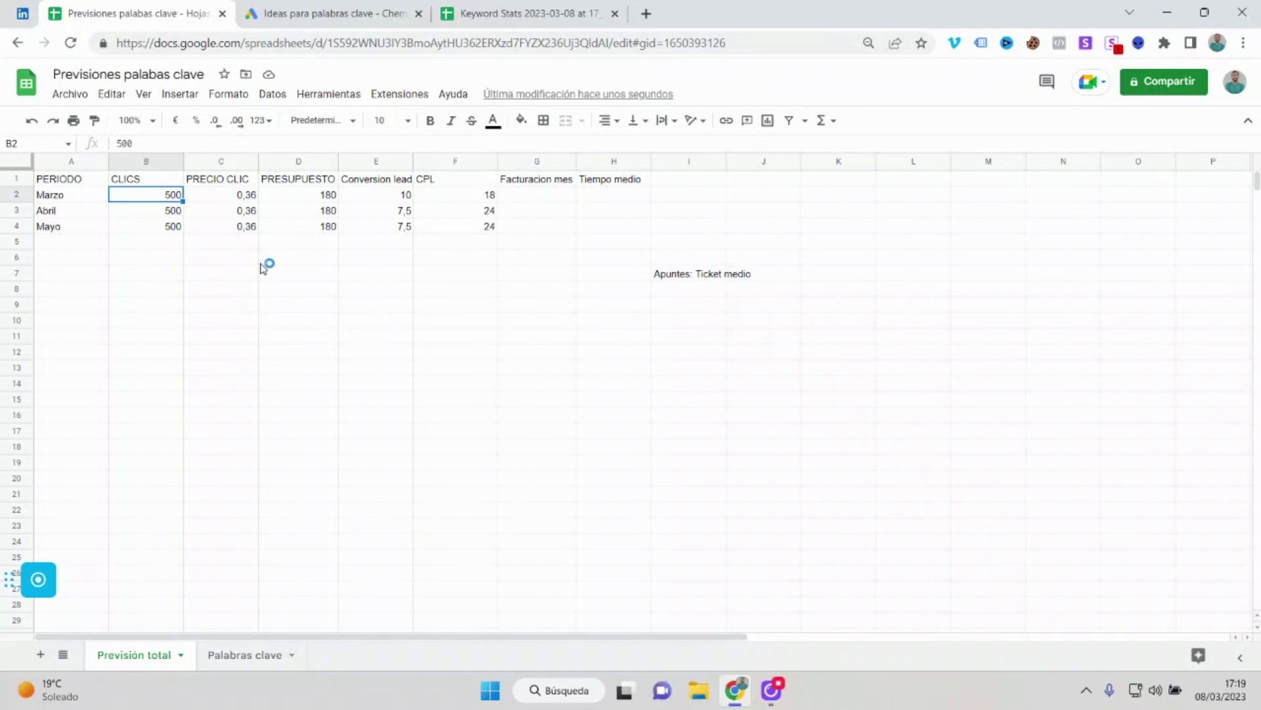
double_click(146, 144)
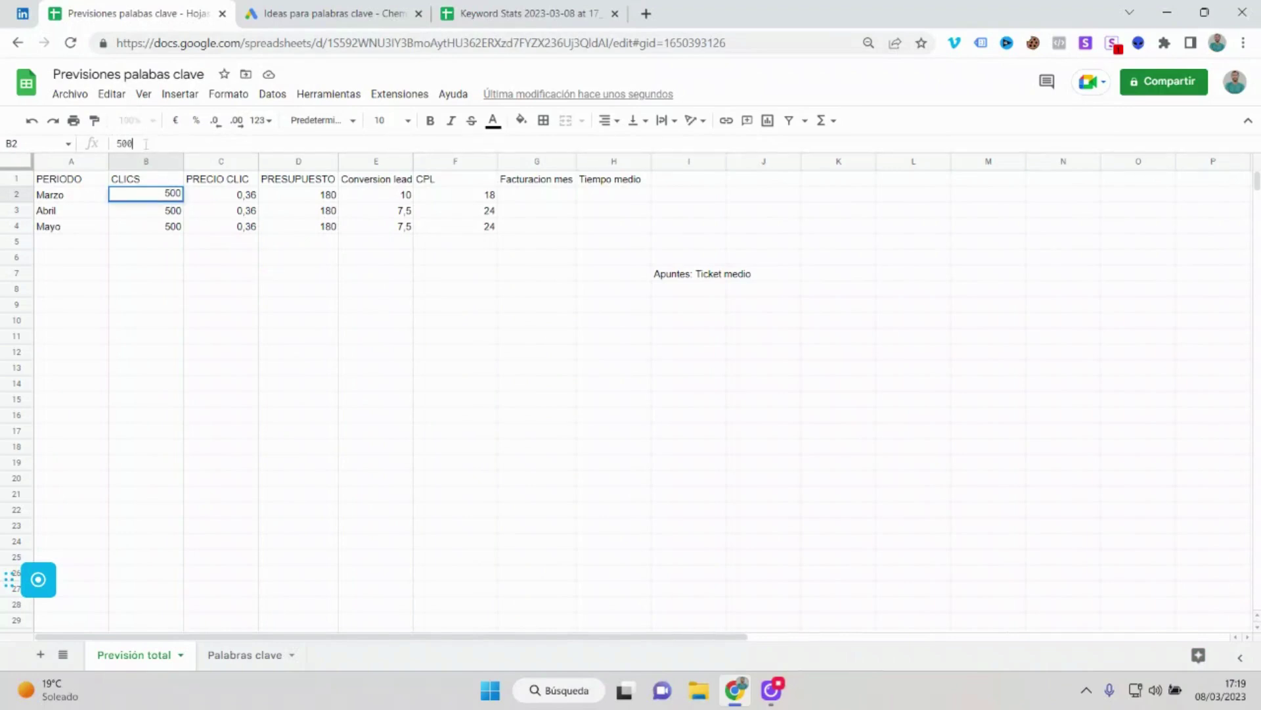
click(505, 10)
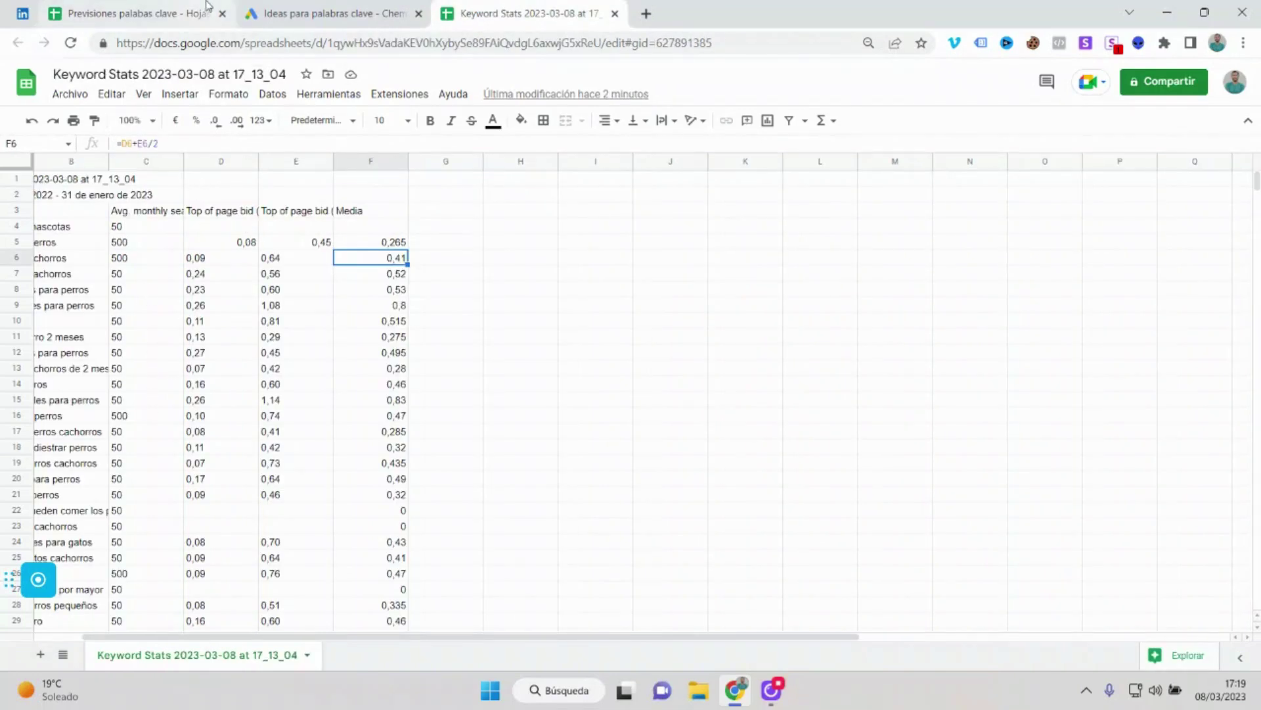
click(174, 10)
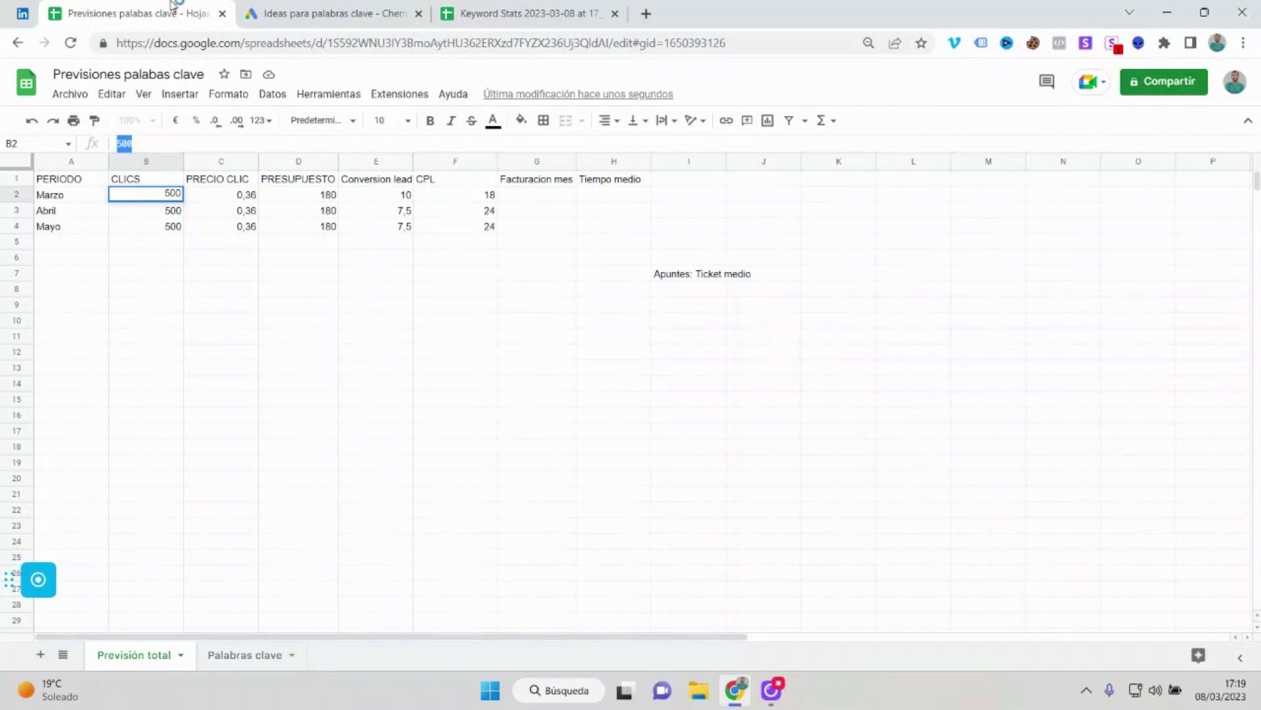
text(250)
key(Return)
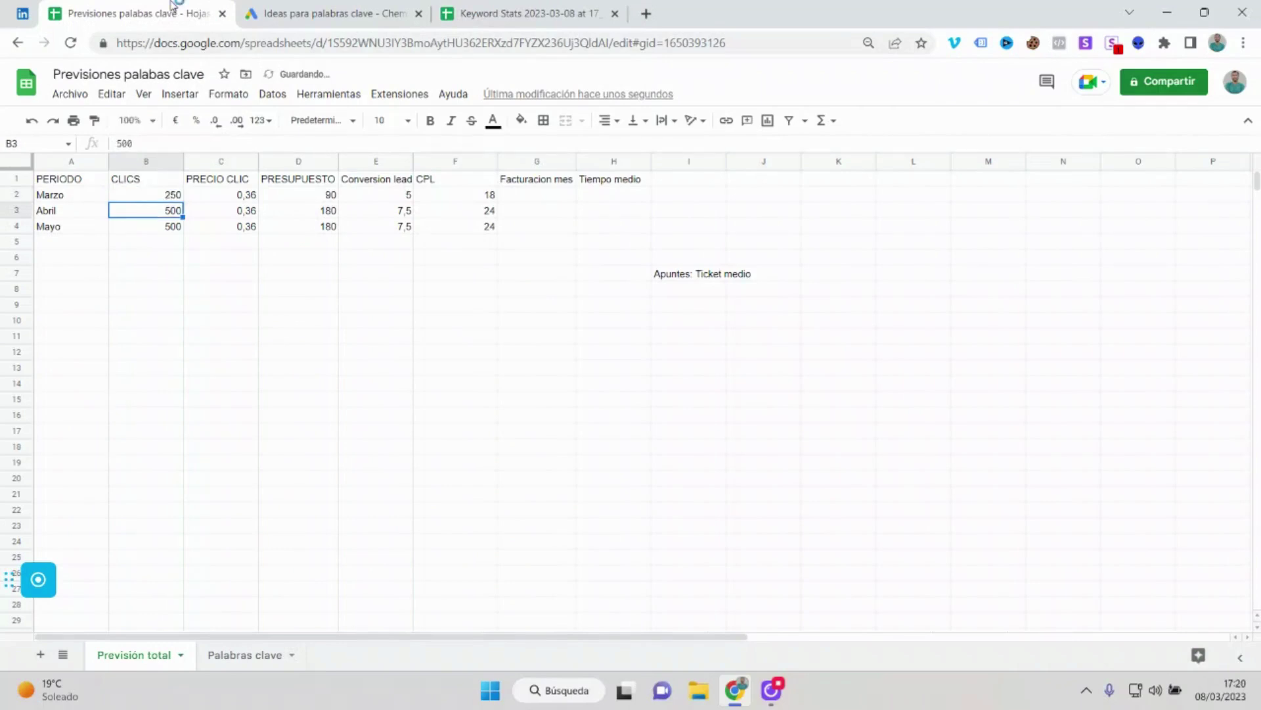
text(250)
key(Return)
text(2)
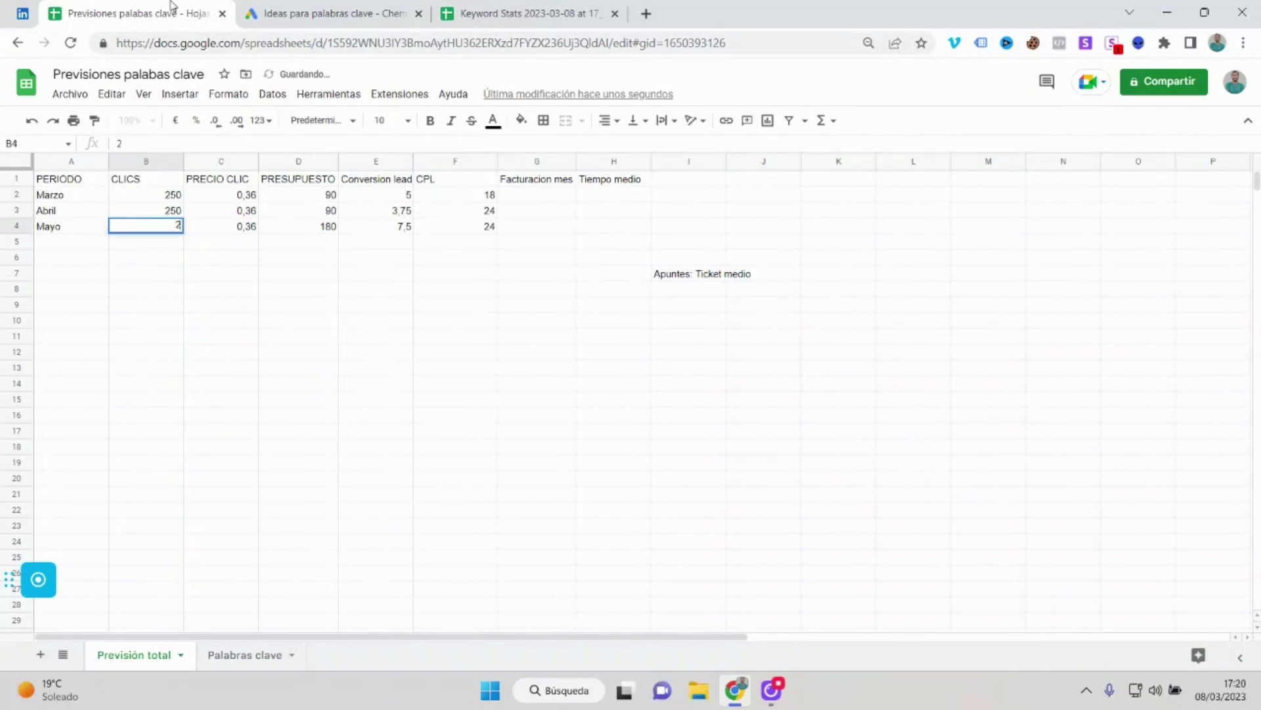
text(50)
key(Return)
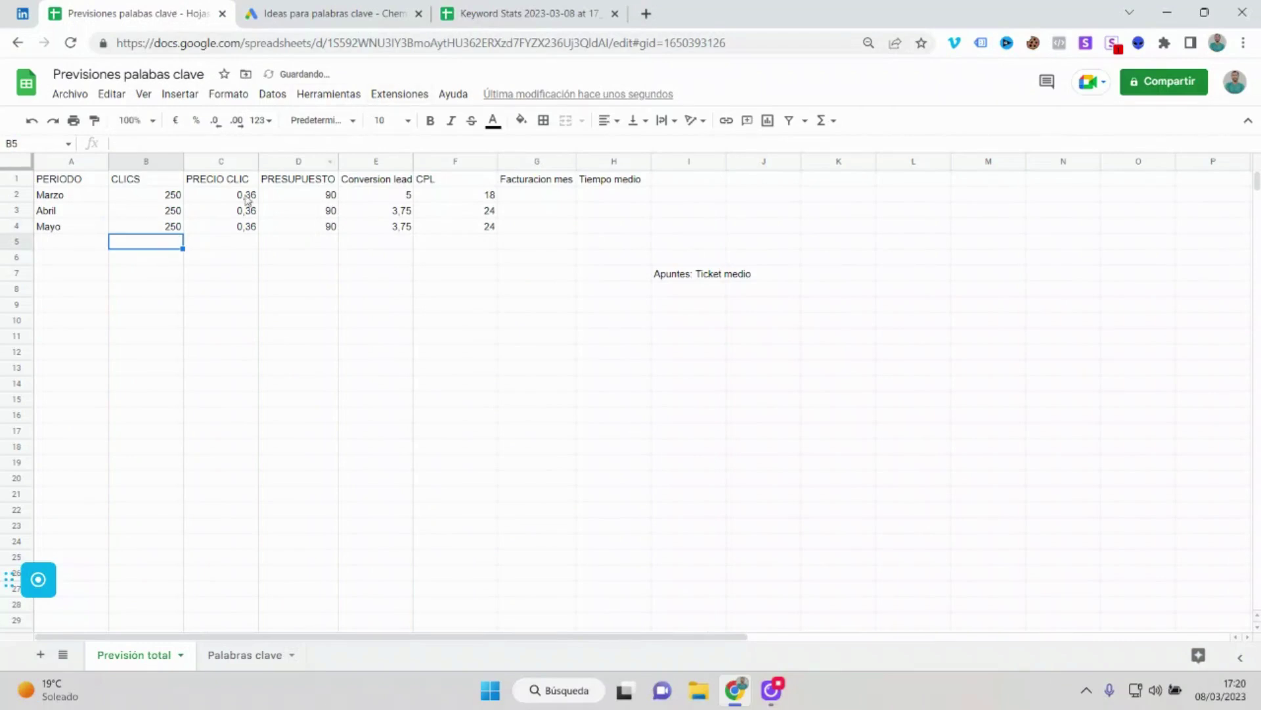
click(332, 196)
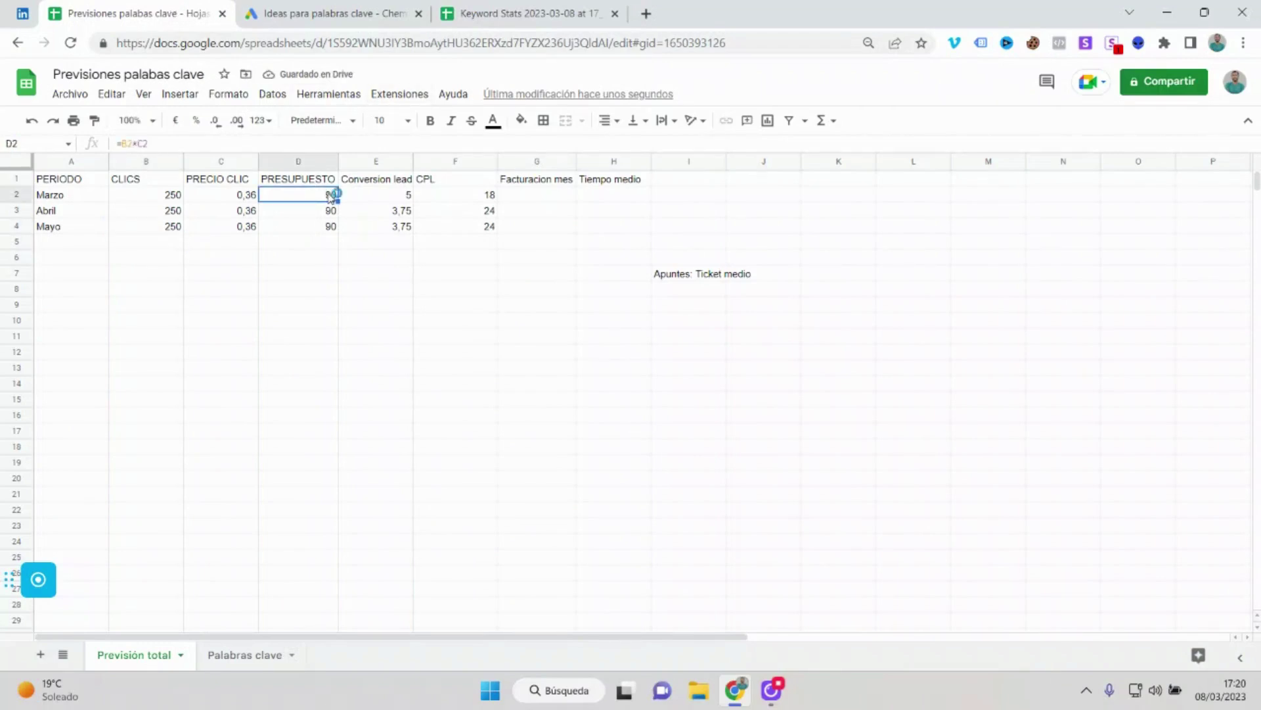
Step: Restore the clicks for Marzo, Abril and Mayo to 500
click(169, 197)
double_click(126, 144)
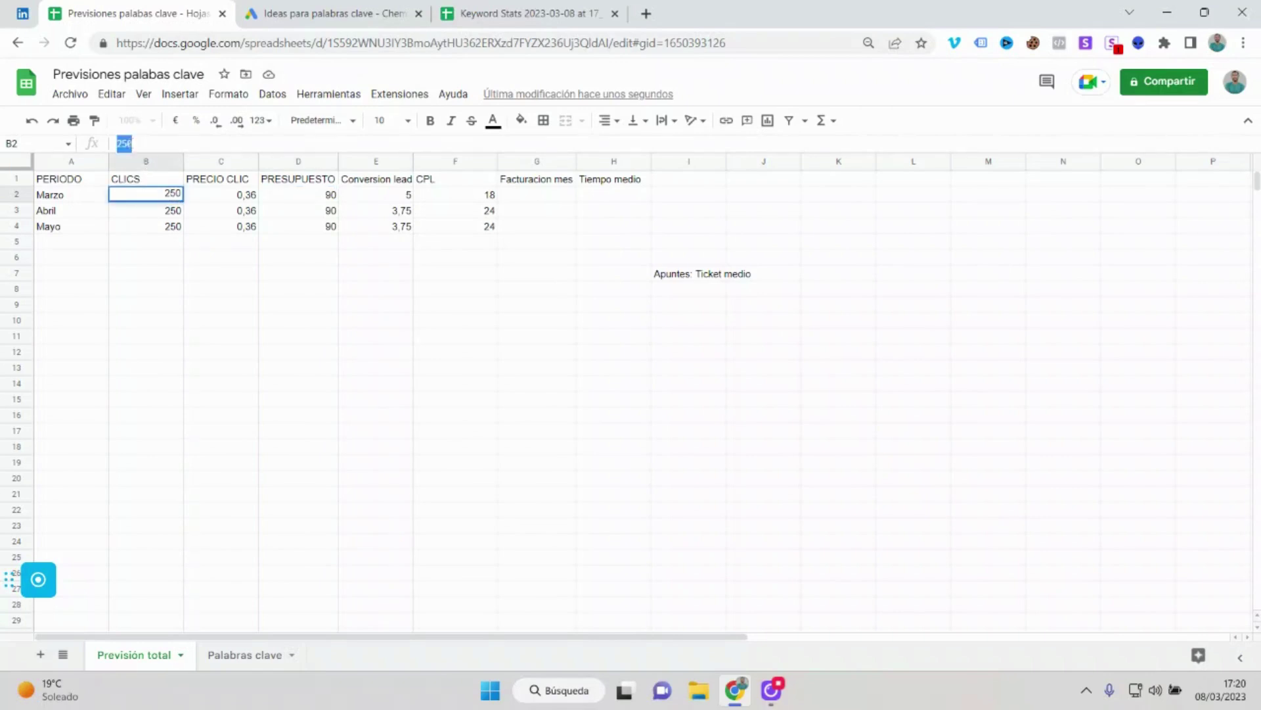
text(500)
key(Return)
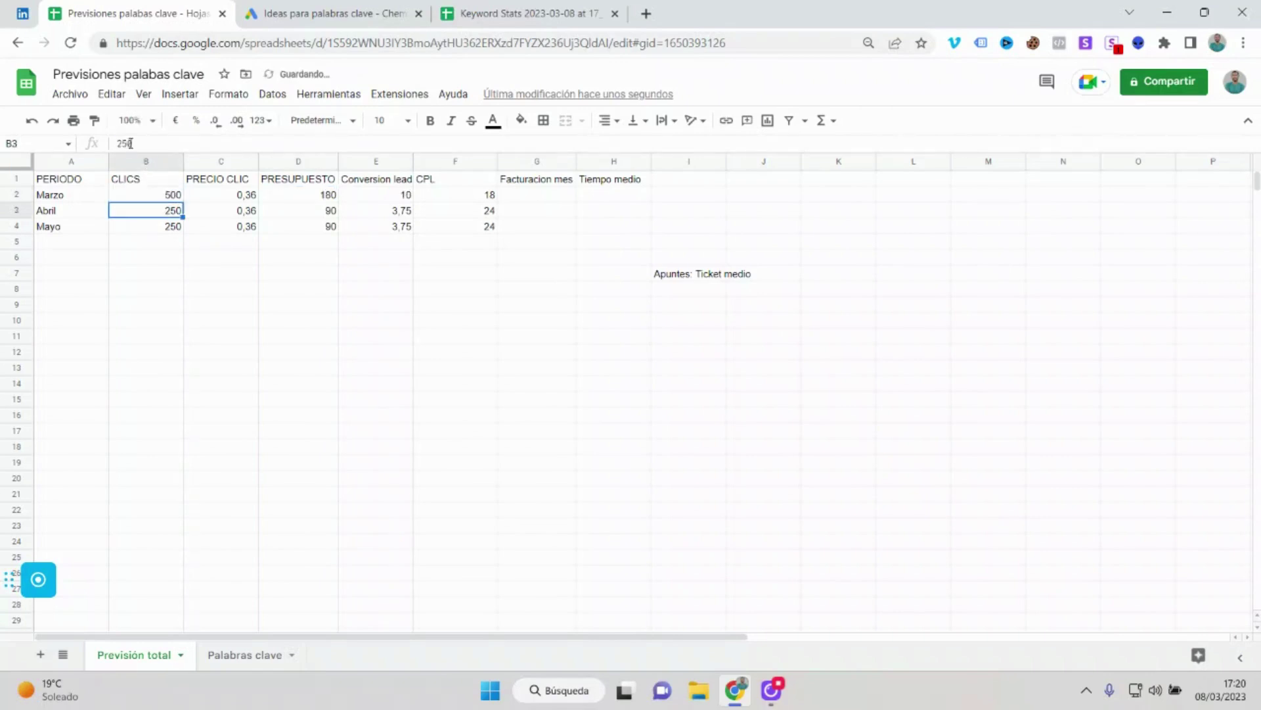
double_click(130, 143)
text(500)
key(Return)
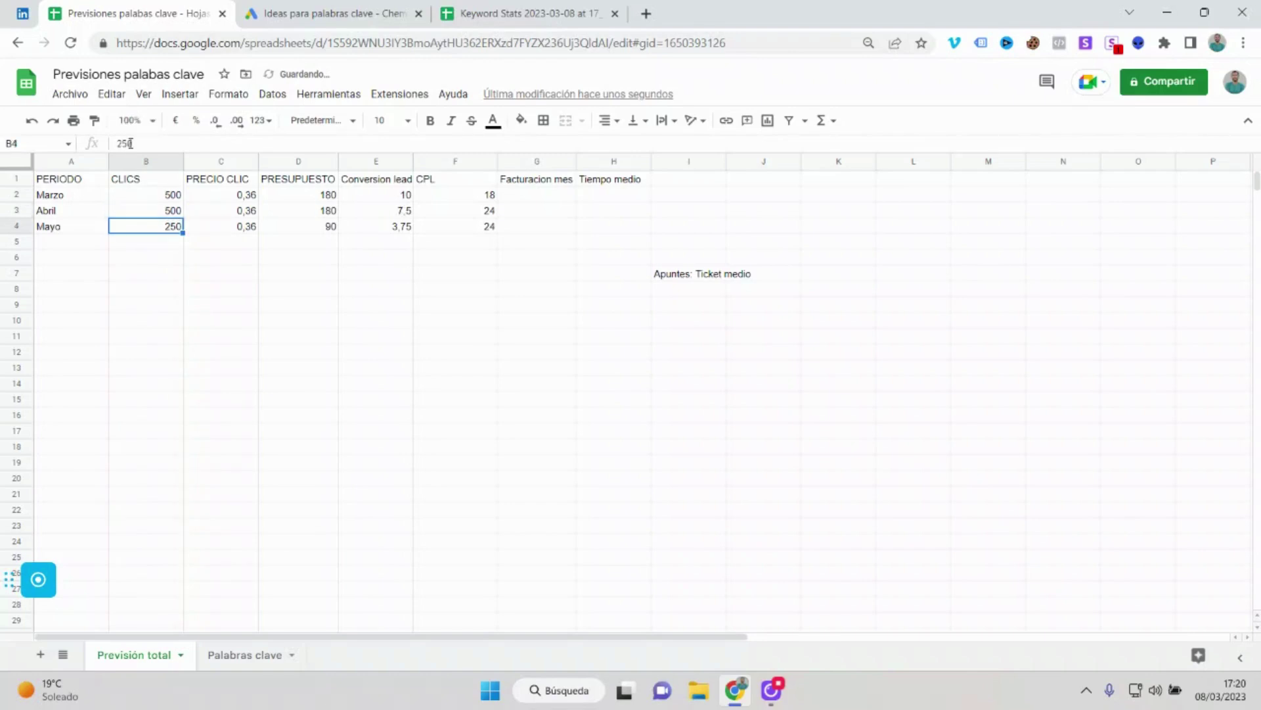
double_click(130, 143)
text(500)
key(Return)
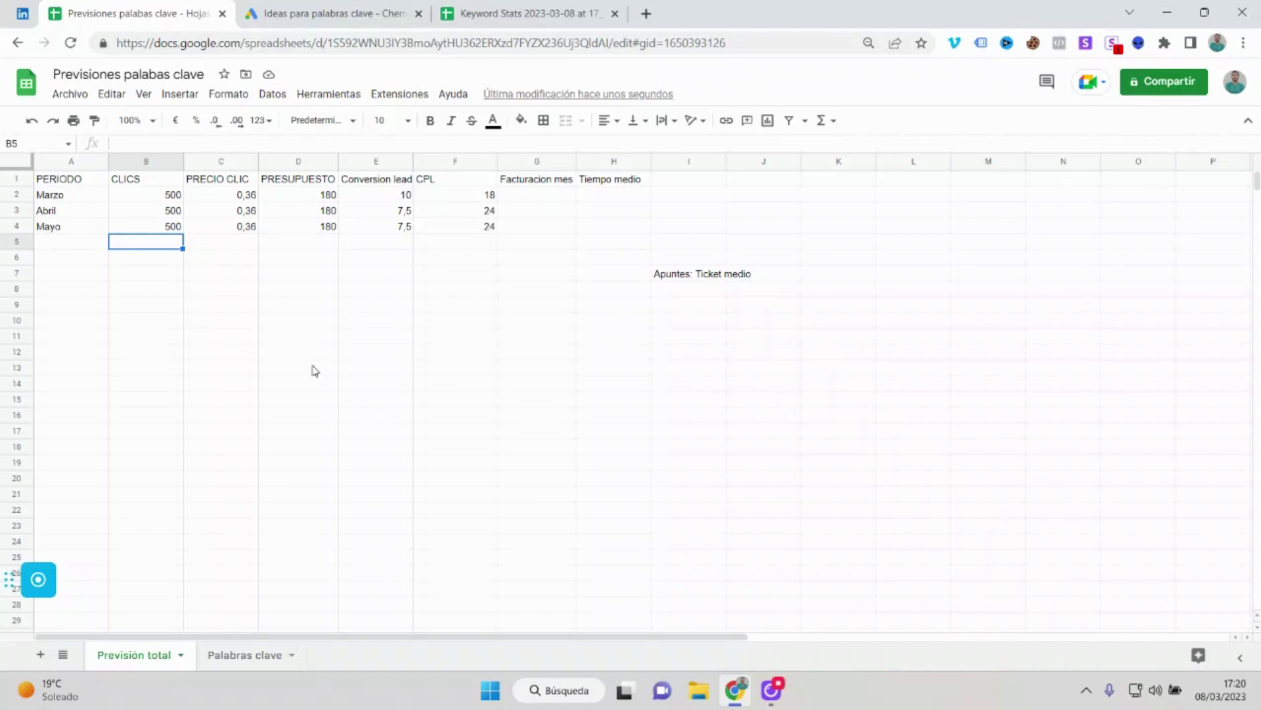
click(166, 195)
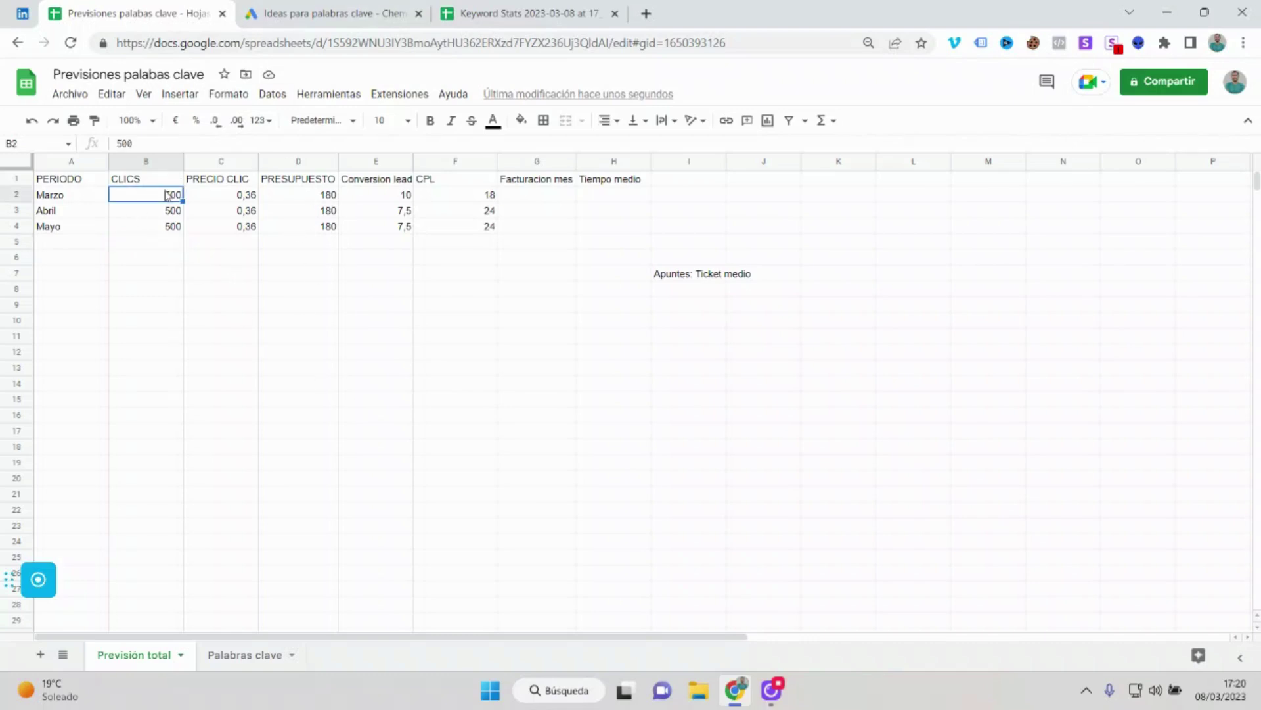
click(310, 195)
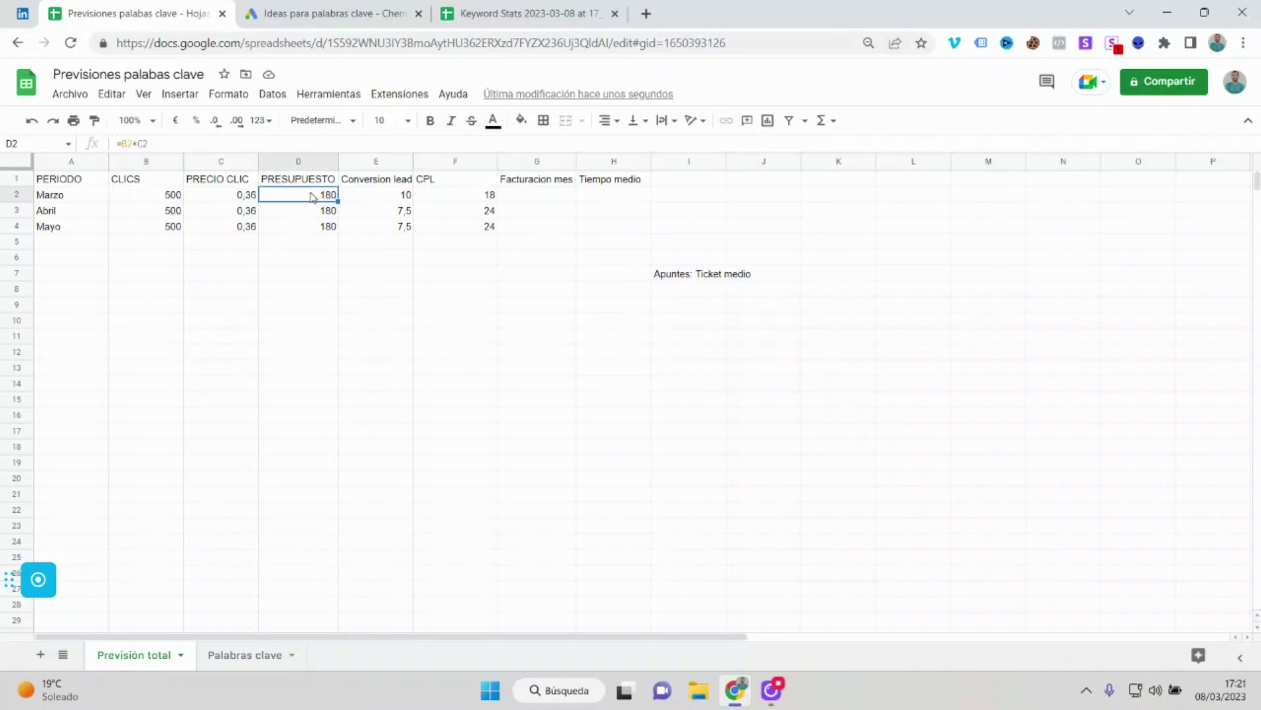
click(170, 198)
click(219, 204)
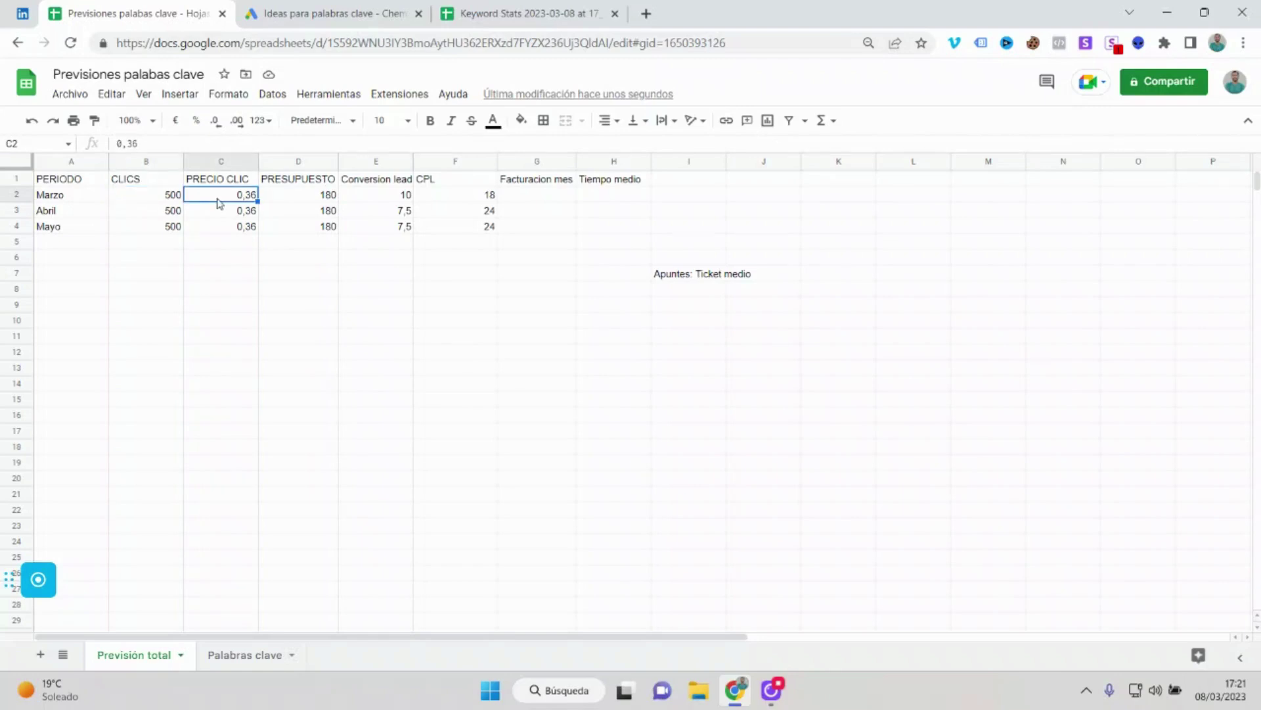
click(285, 197)
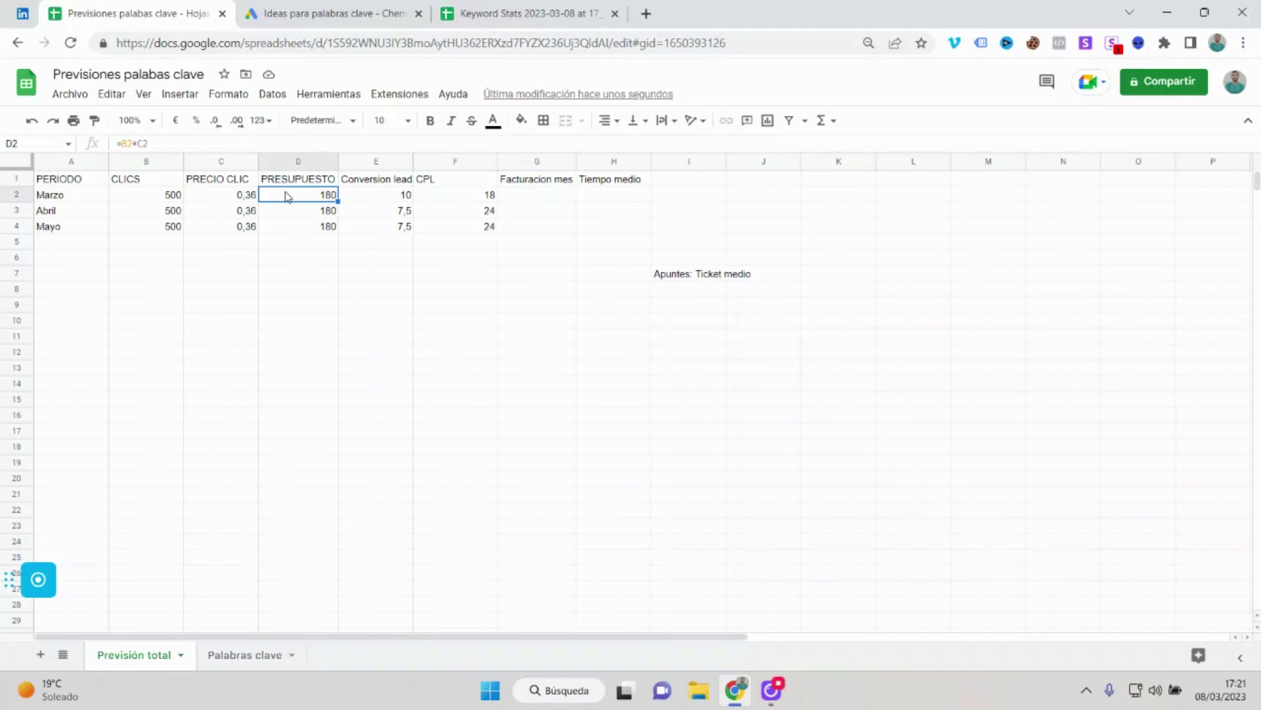
click(368, 200)
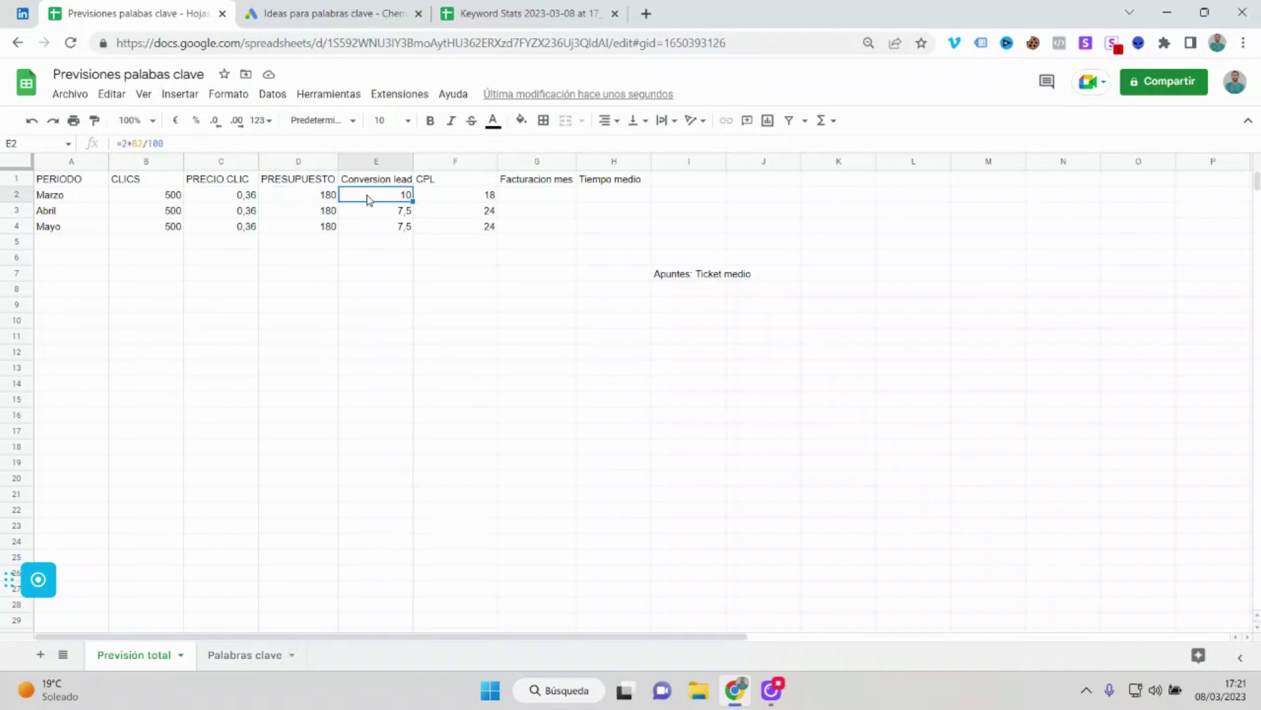
double_click(369, 198)
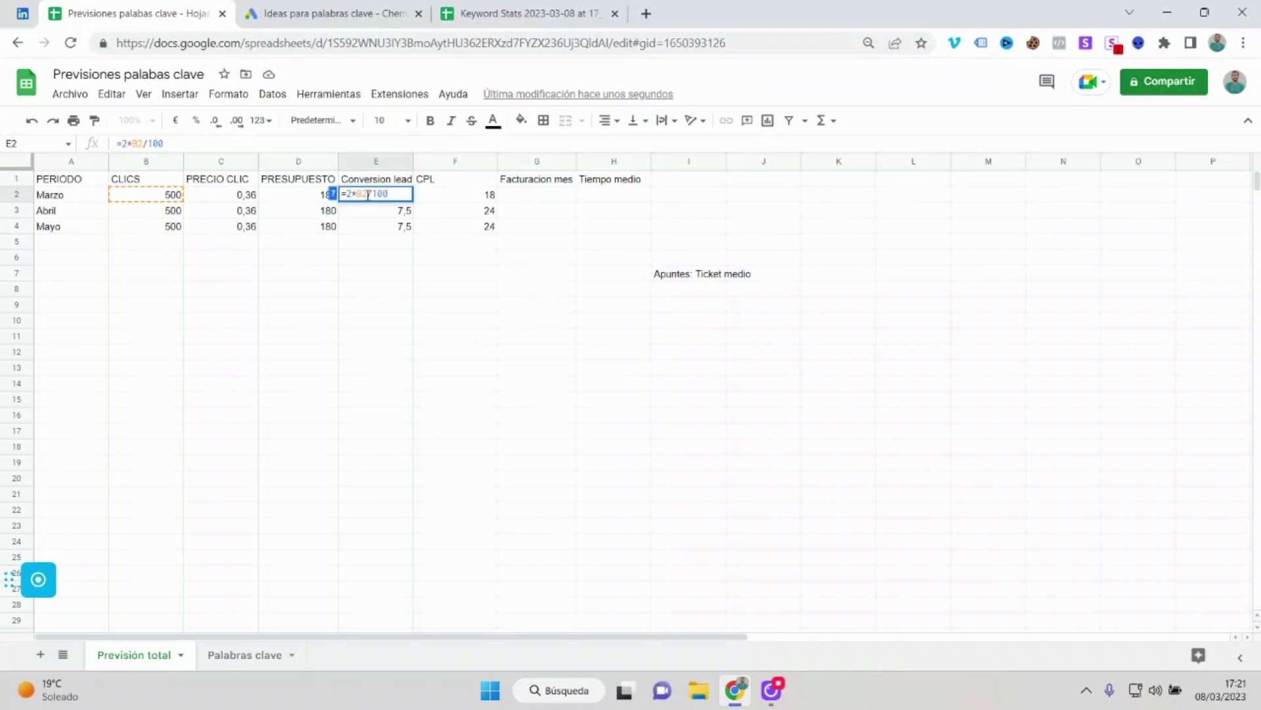
key(Return)
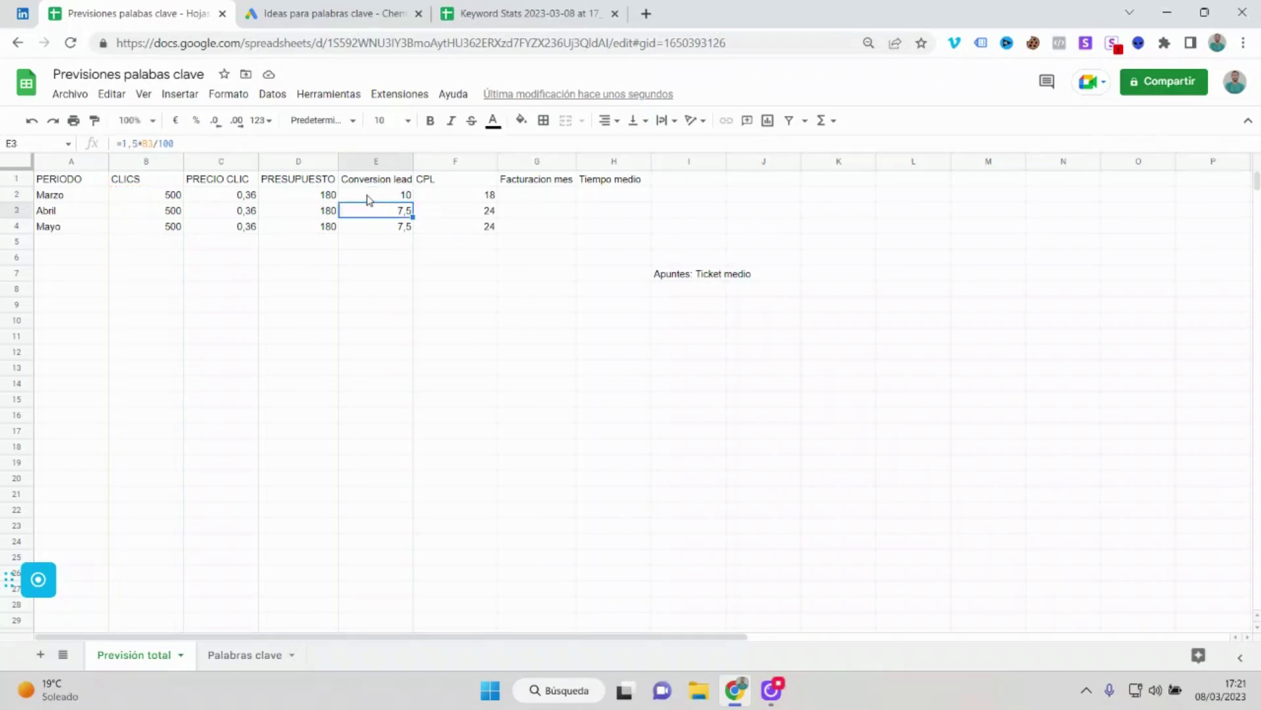
click(369, 197)
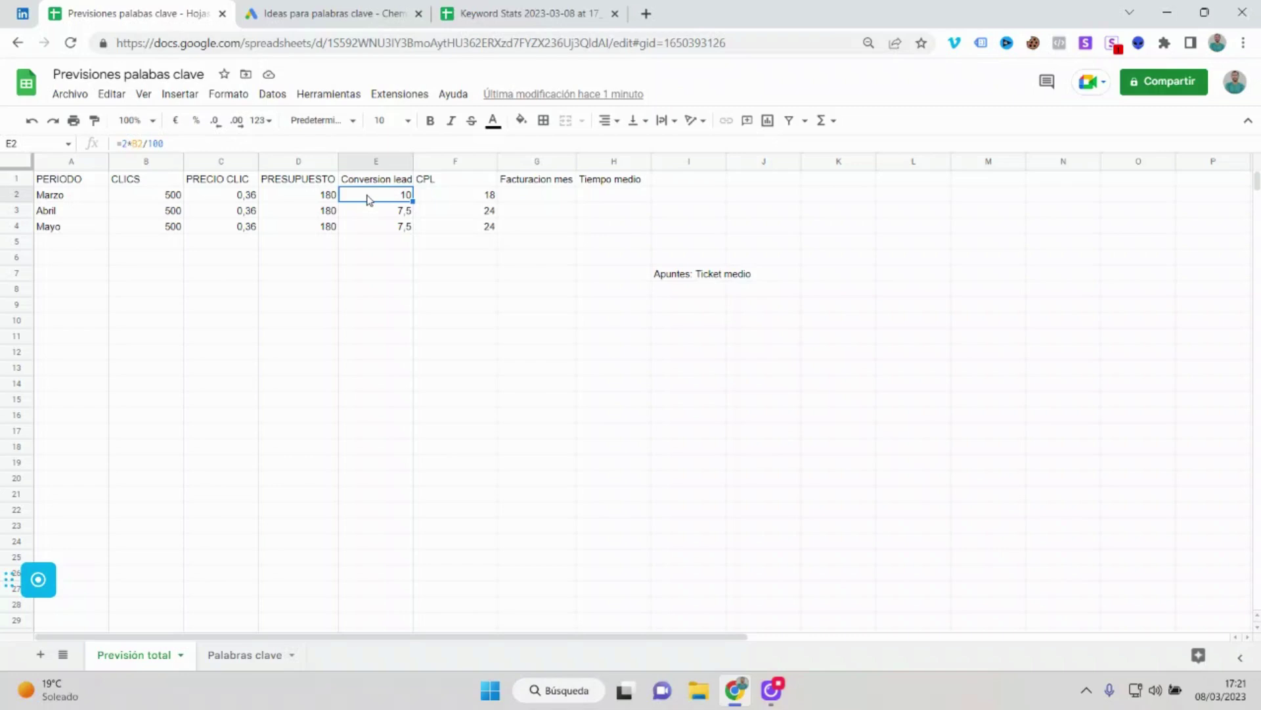
key(Down)
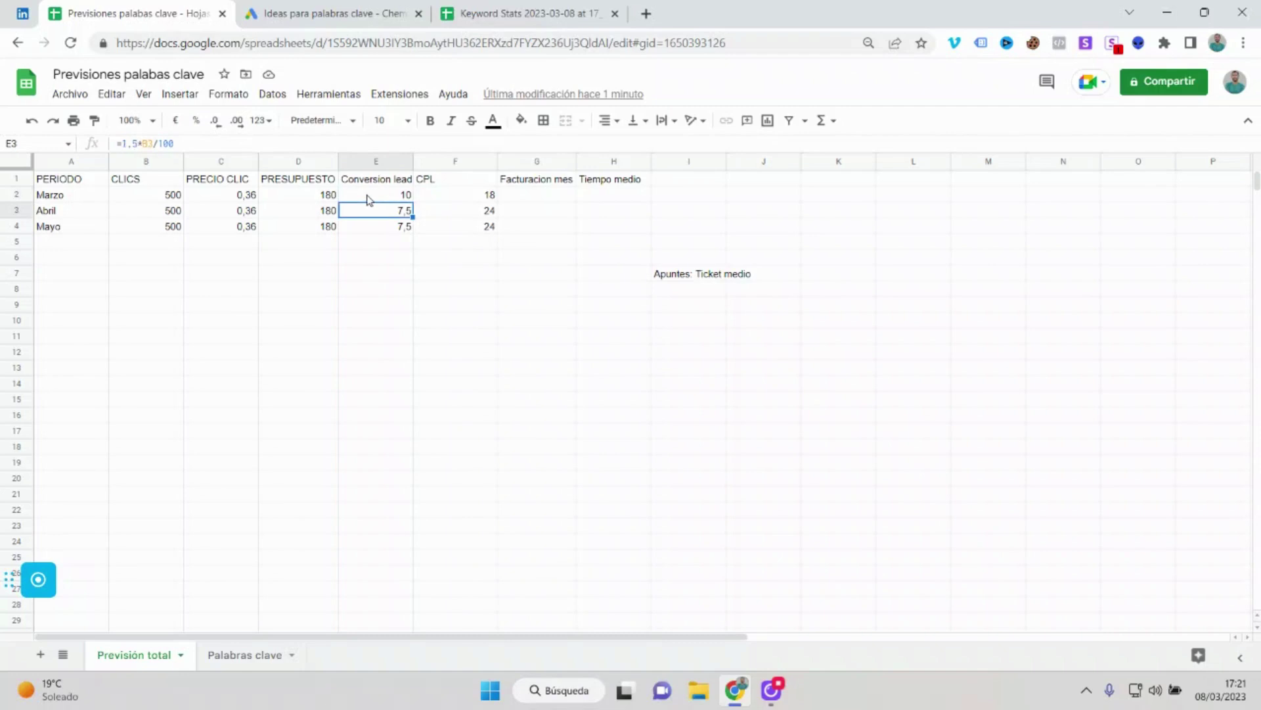
key(Down)
key(Up)
key(Up)
key(Down)
key(Down)
key(Up)
key(Up)
key(Down)
key(Left)
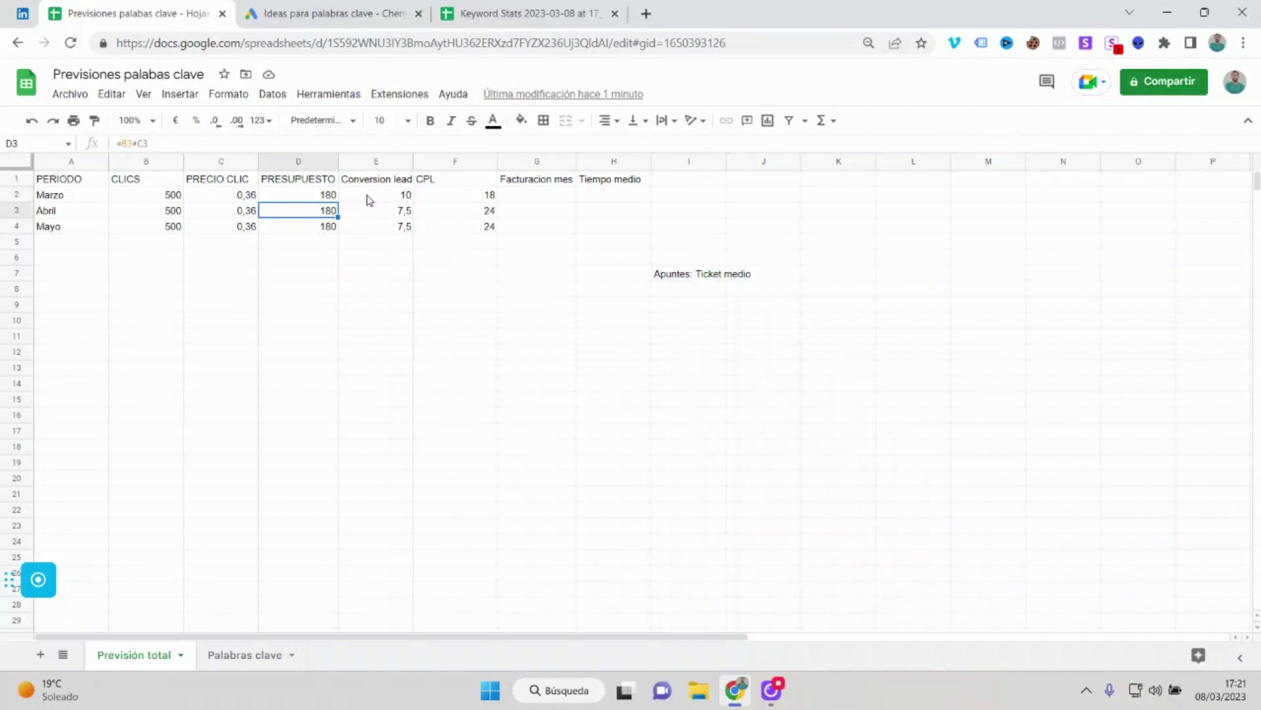
key(Right)
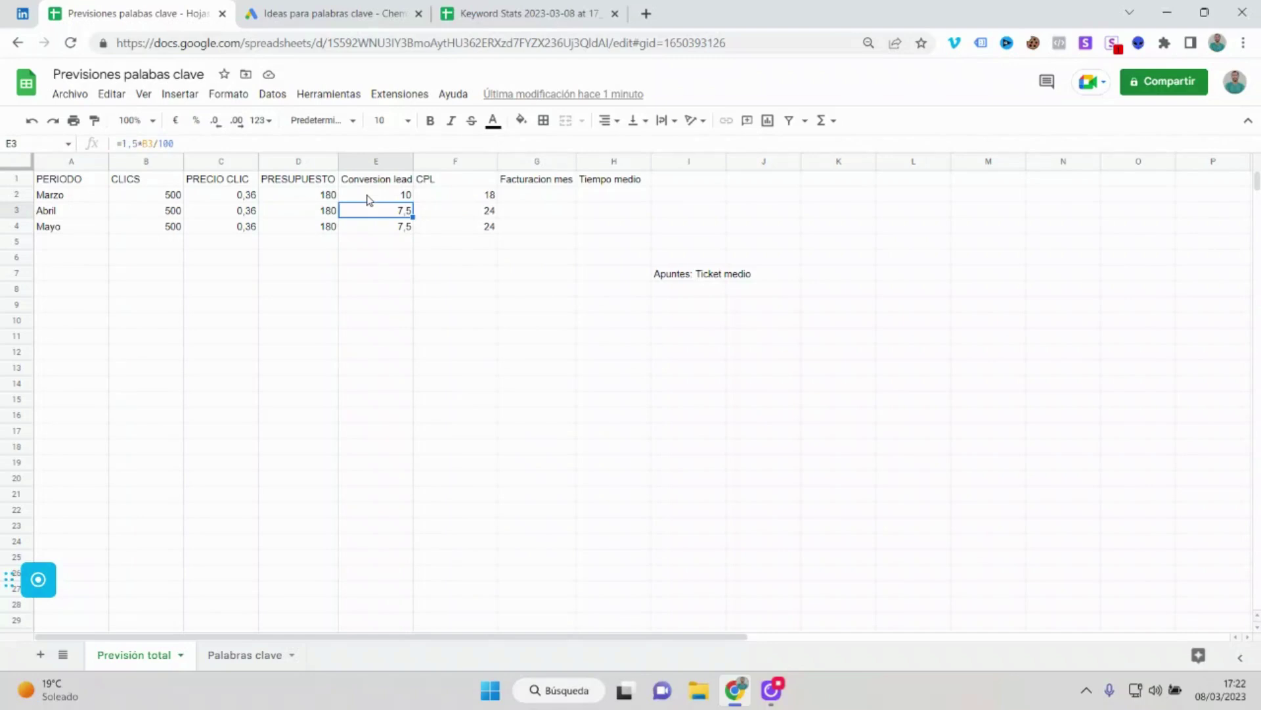
Step: Change Marzo's lead conversion in E2 to 1,5% of clicks (=1,5*B2/100)
click(384, 201)
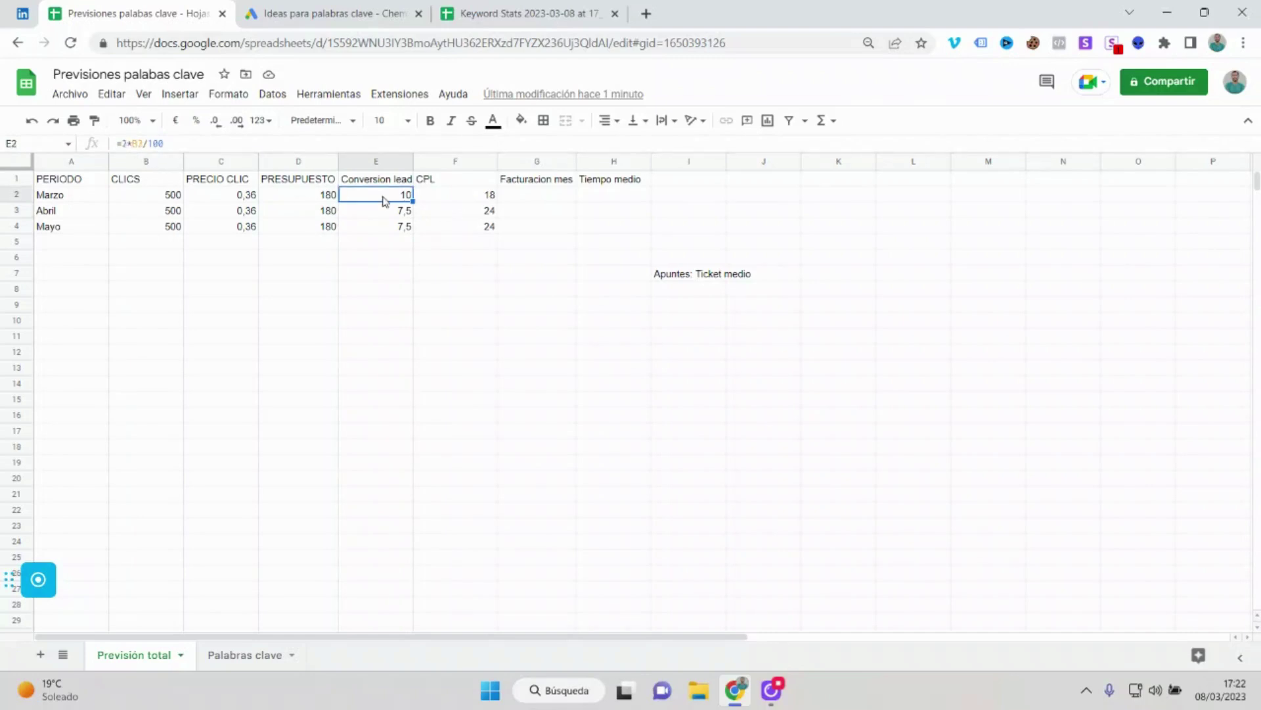
click(130, 147)
key(BackSpace)
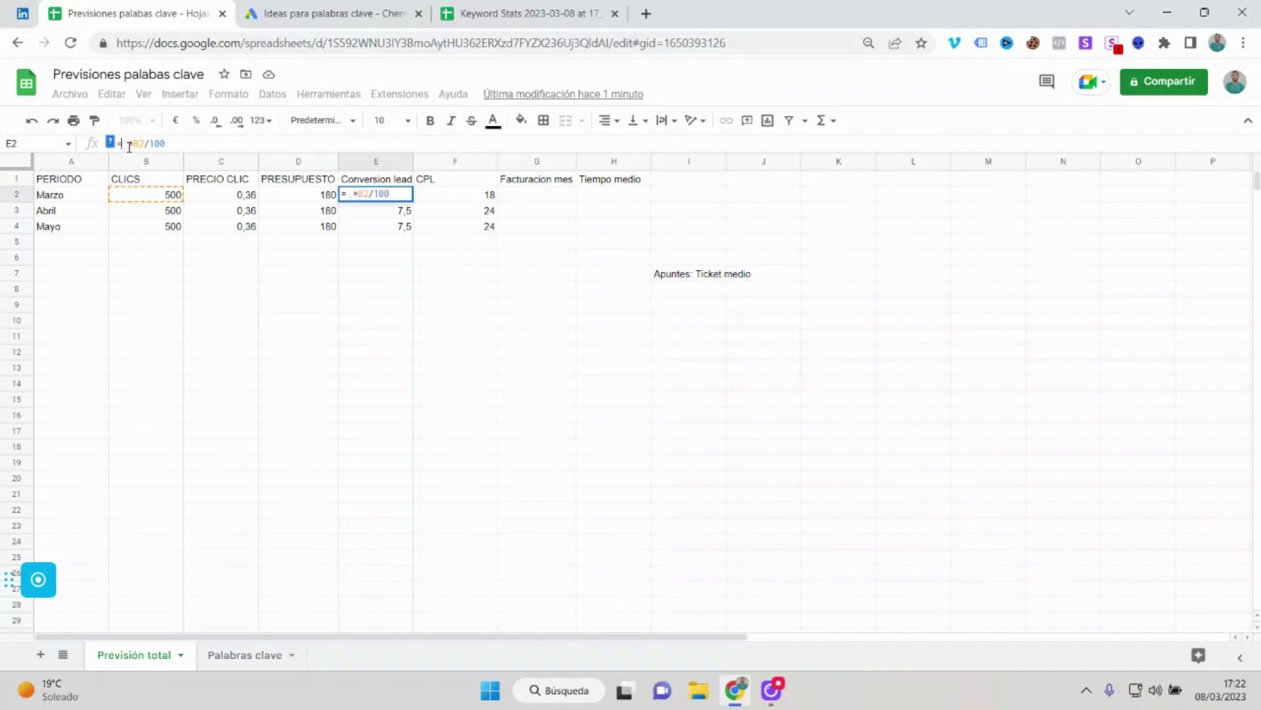
text(1,5)
key(Return)
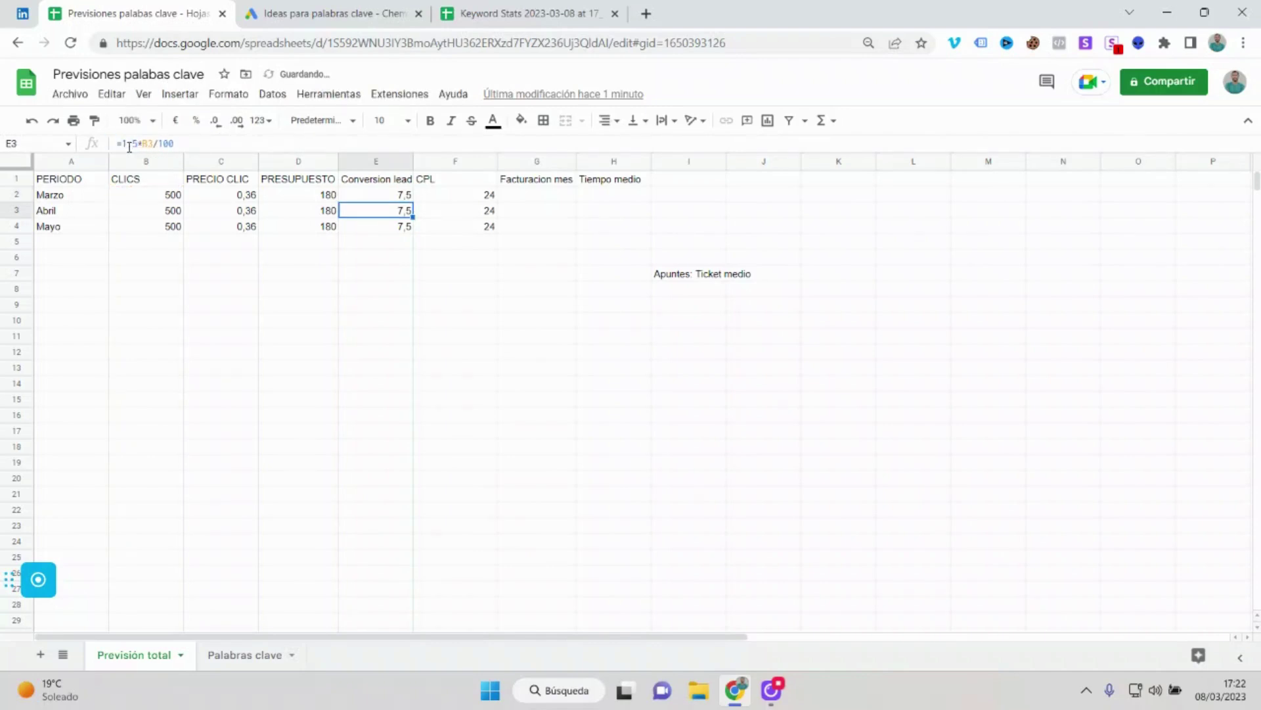
key(Up)
key(Left)
key(Left)
key(Left)
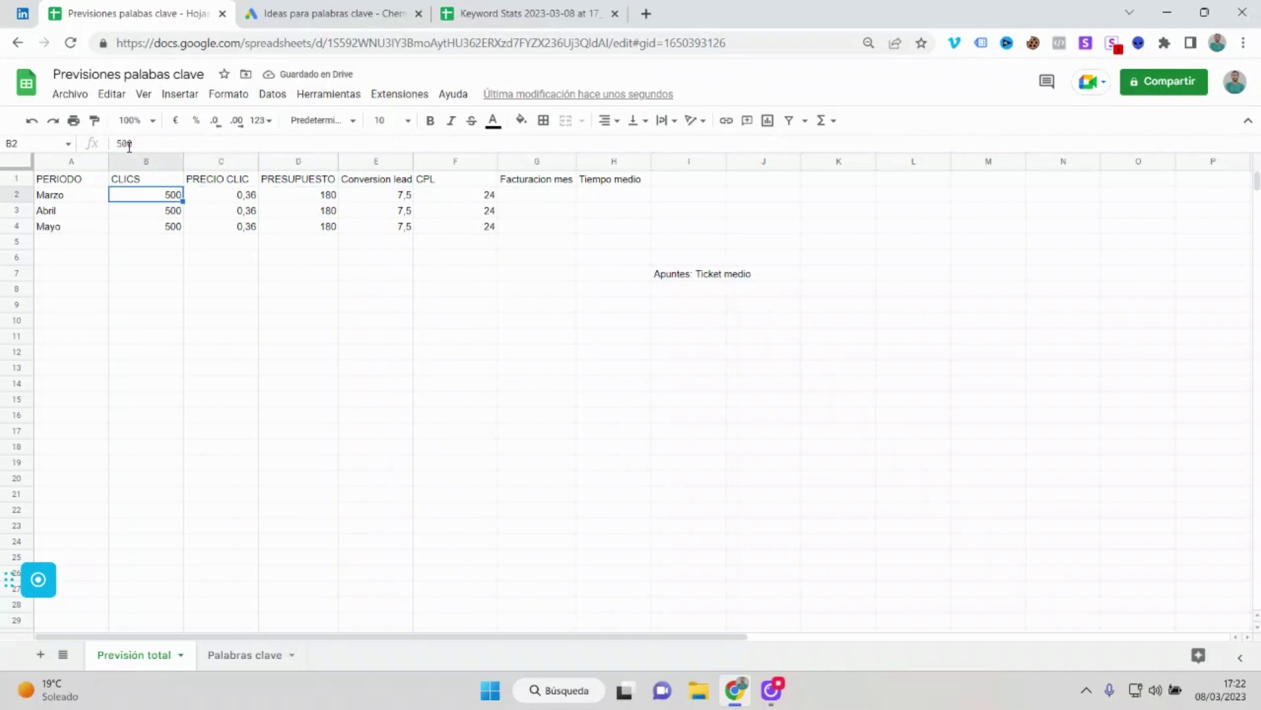
key(Right)
key(Right)
key(Right)
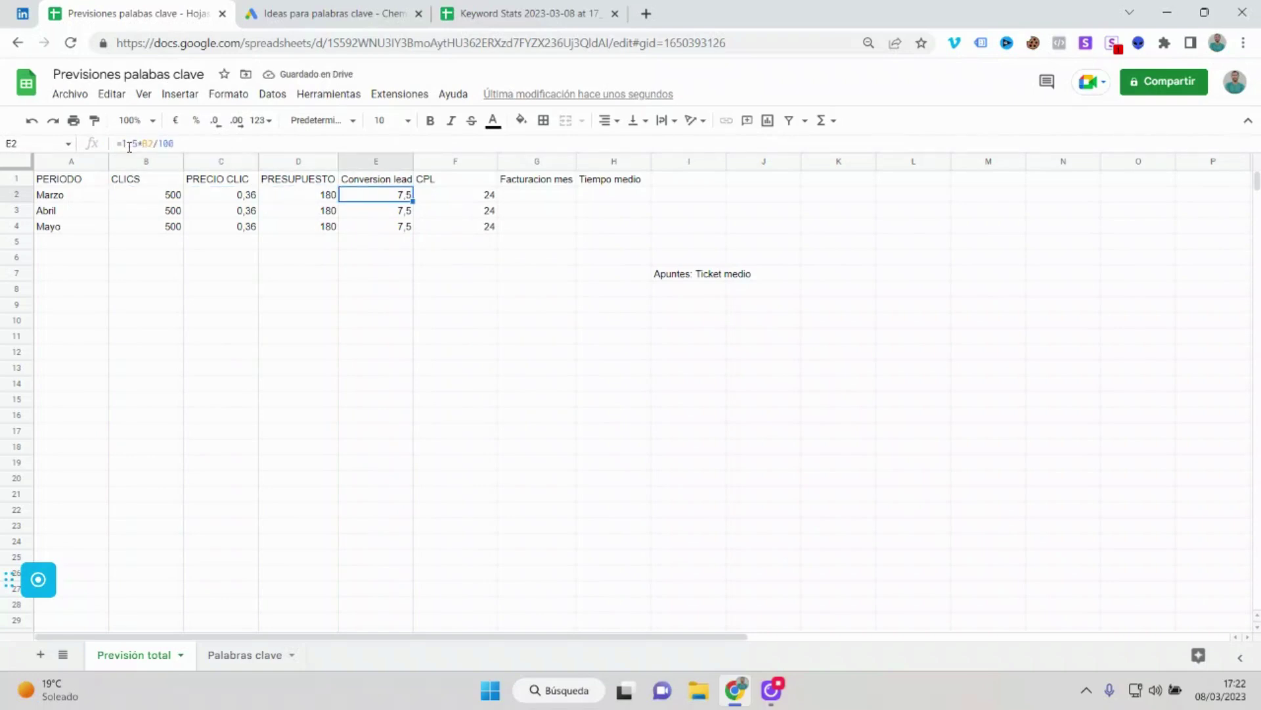
key(Down)
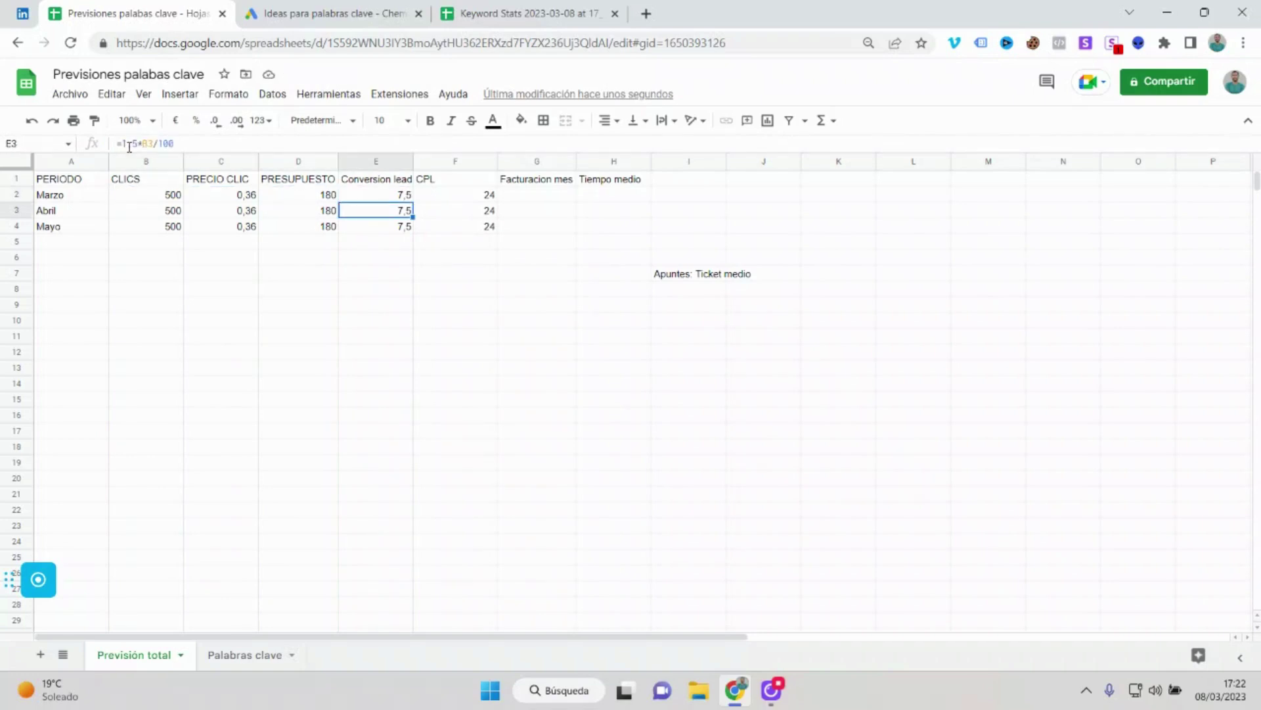
Step: Change Abril's lead conversion in E3 to 2% of clicks and review both formulas
click(138, 144)
key(BackSpace)
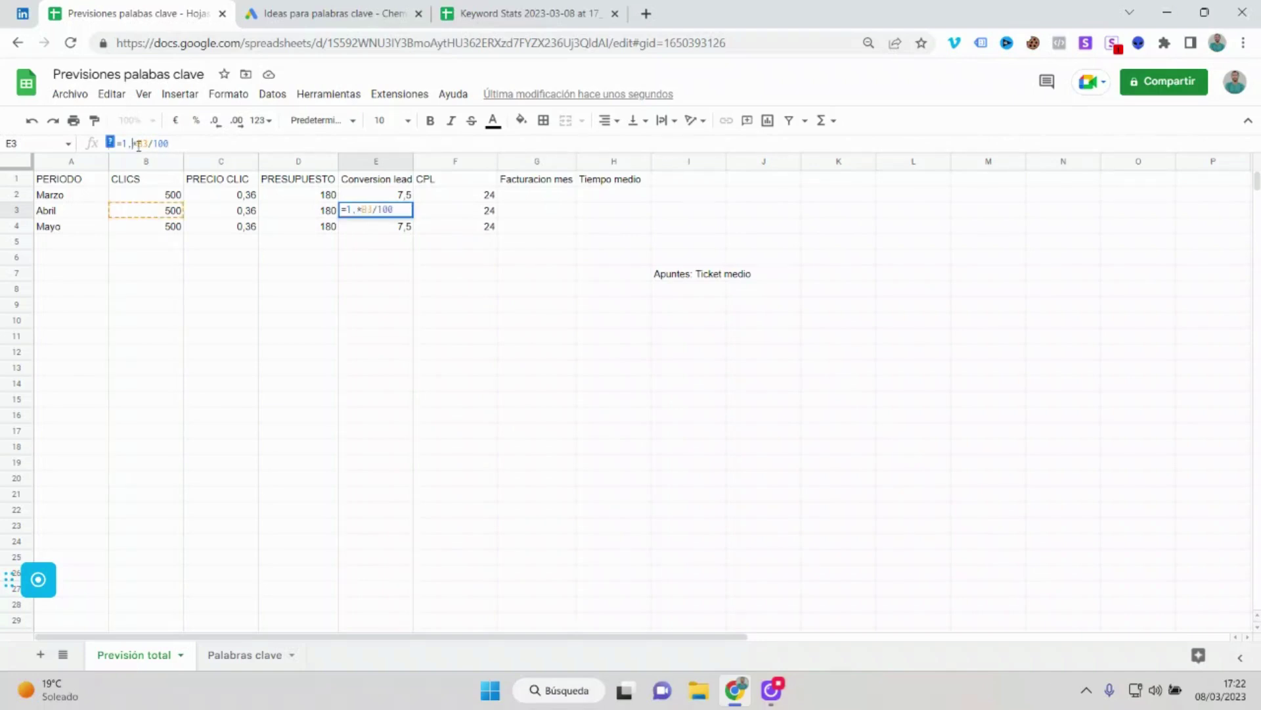
key(BackSpace)
key(BackSpace)
text(2)
key(Return)
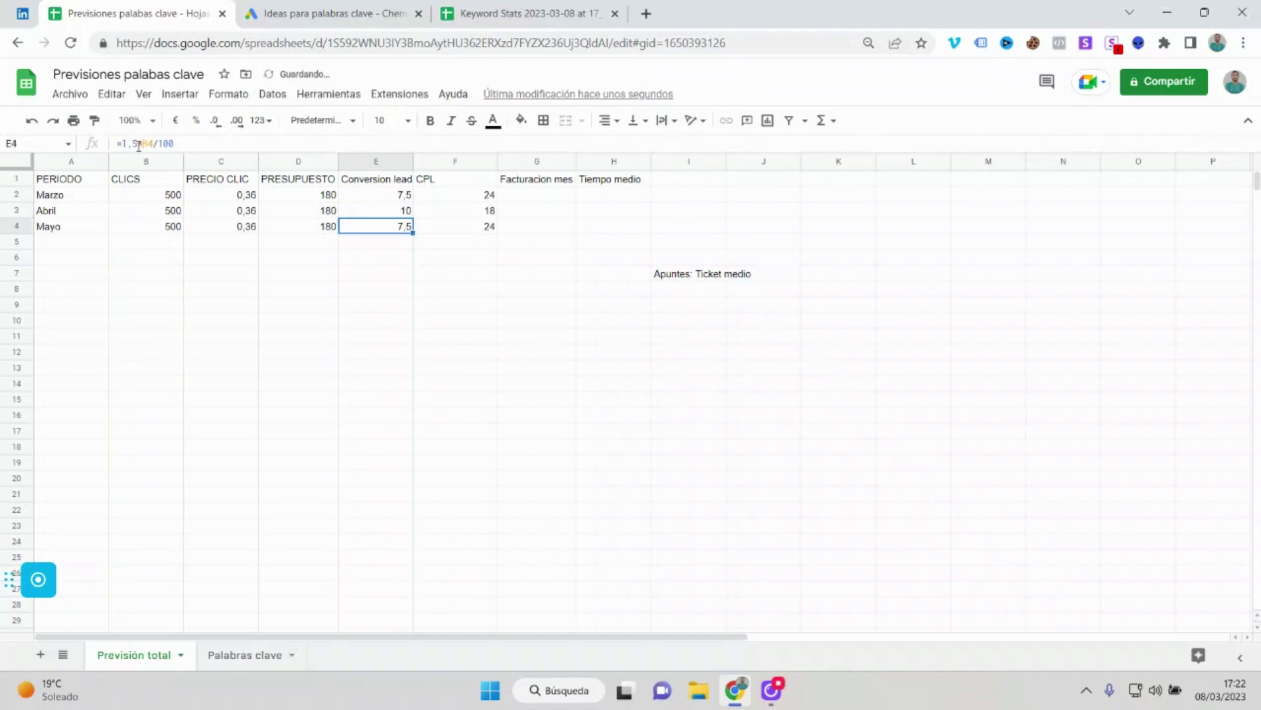
click(358, 199)
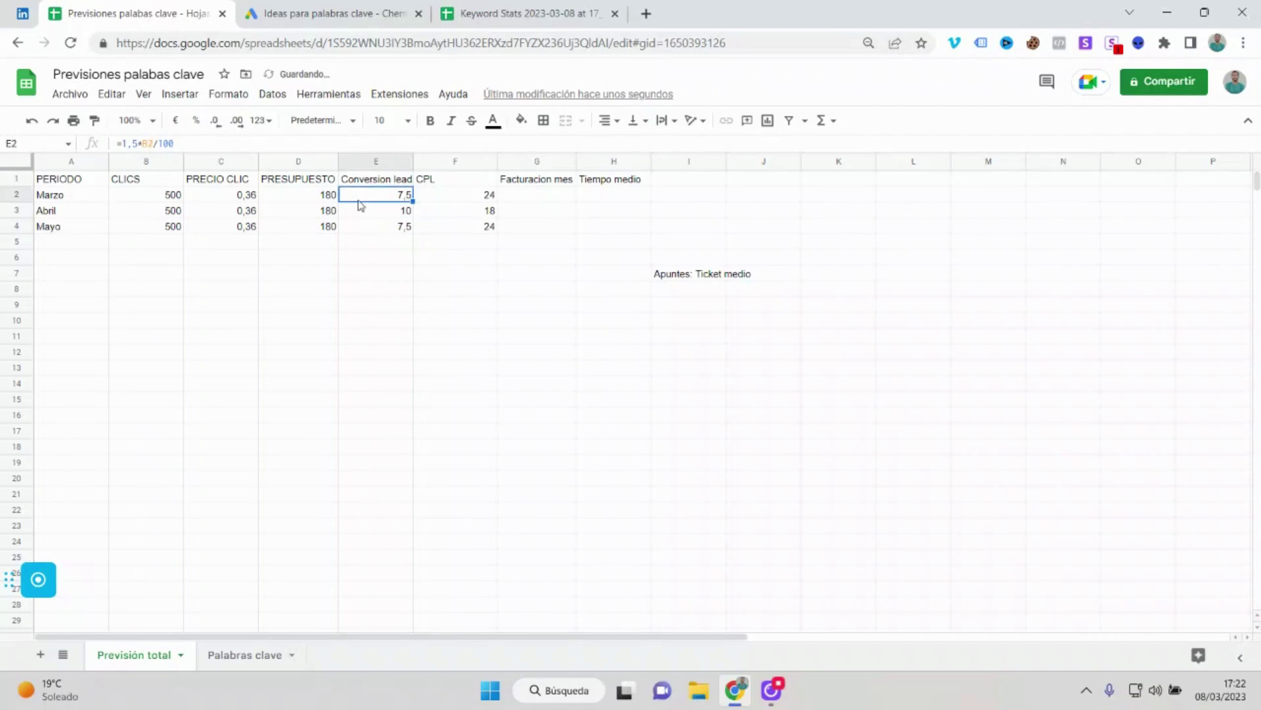
click(396, 215)
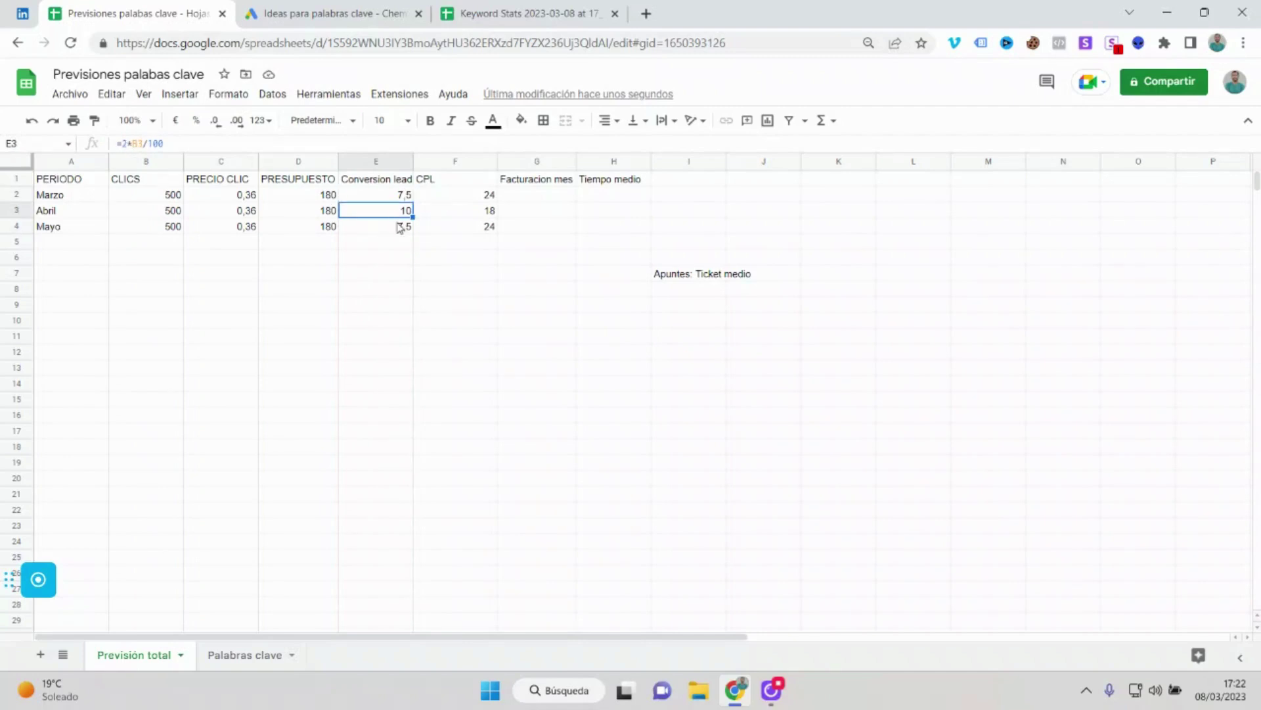
Step: Change Mayo's lead conversion in E4 to 2,5% of clicks, then look at the Ticket medio note
click(402, 233)
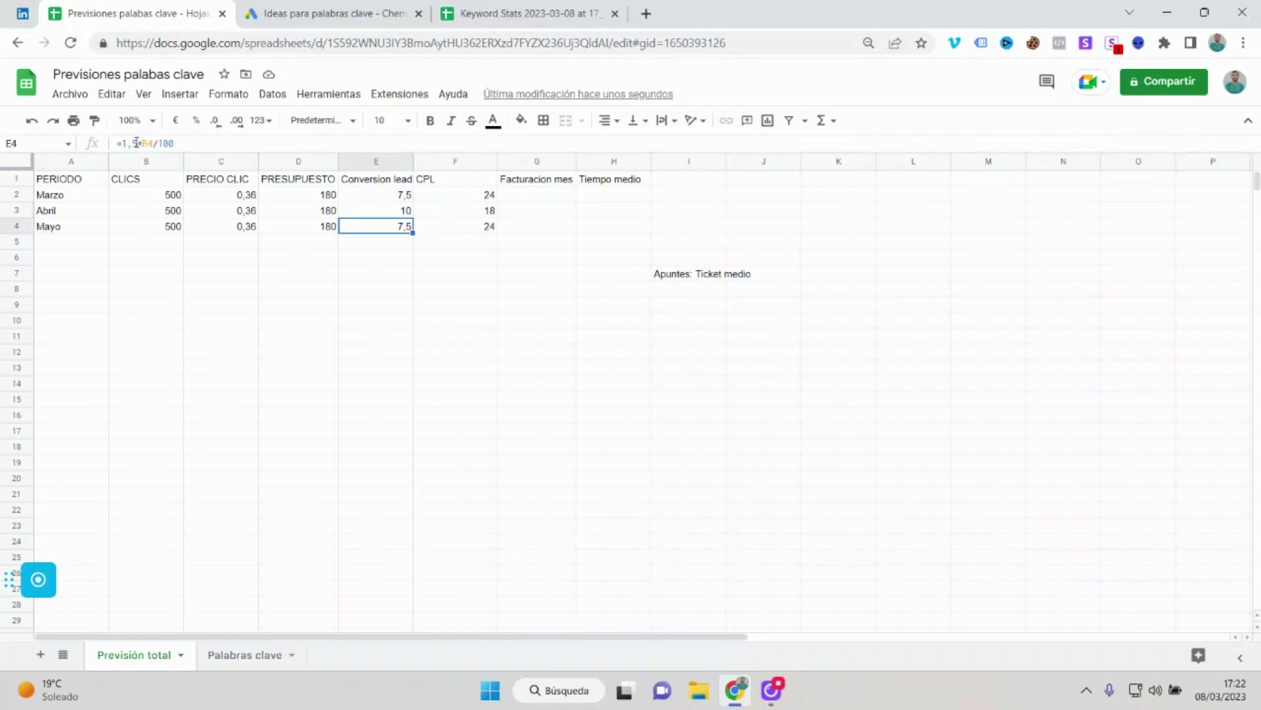
click(136, 142)
key(BackSpace)
key(BackSpace)
key(BackSpace)
text(2)
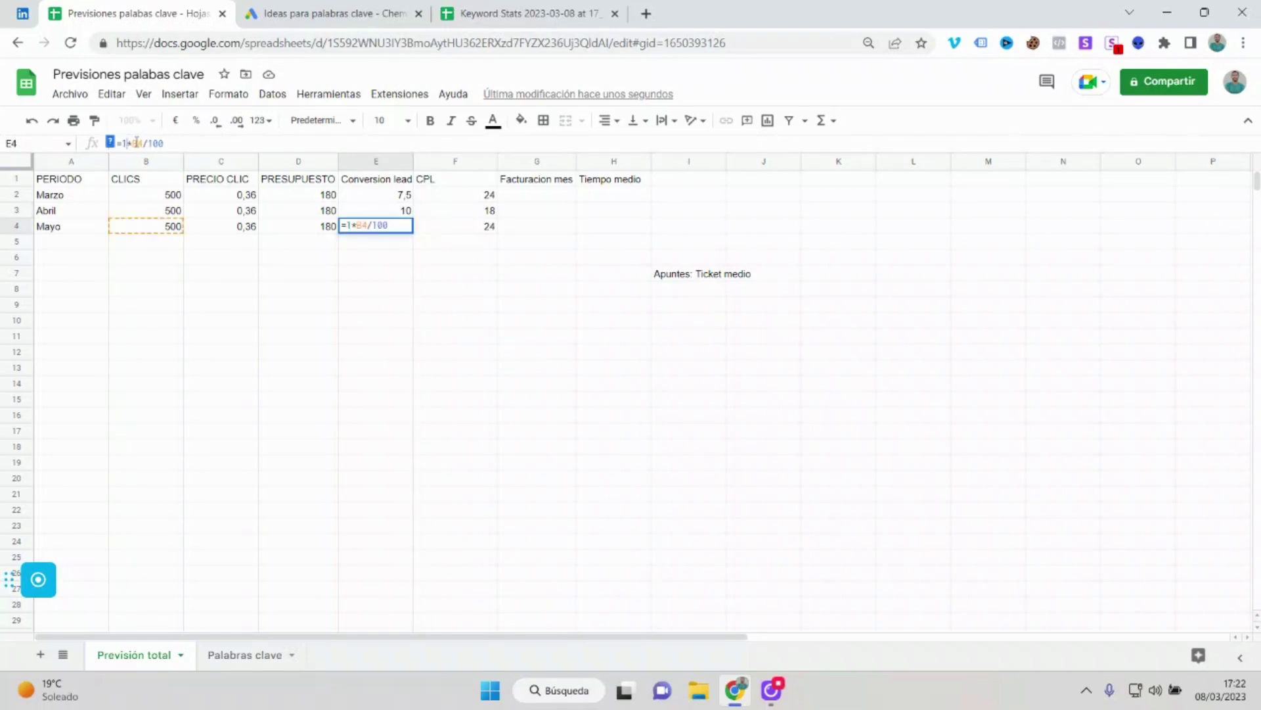
text(,5)
key(Return)
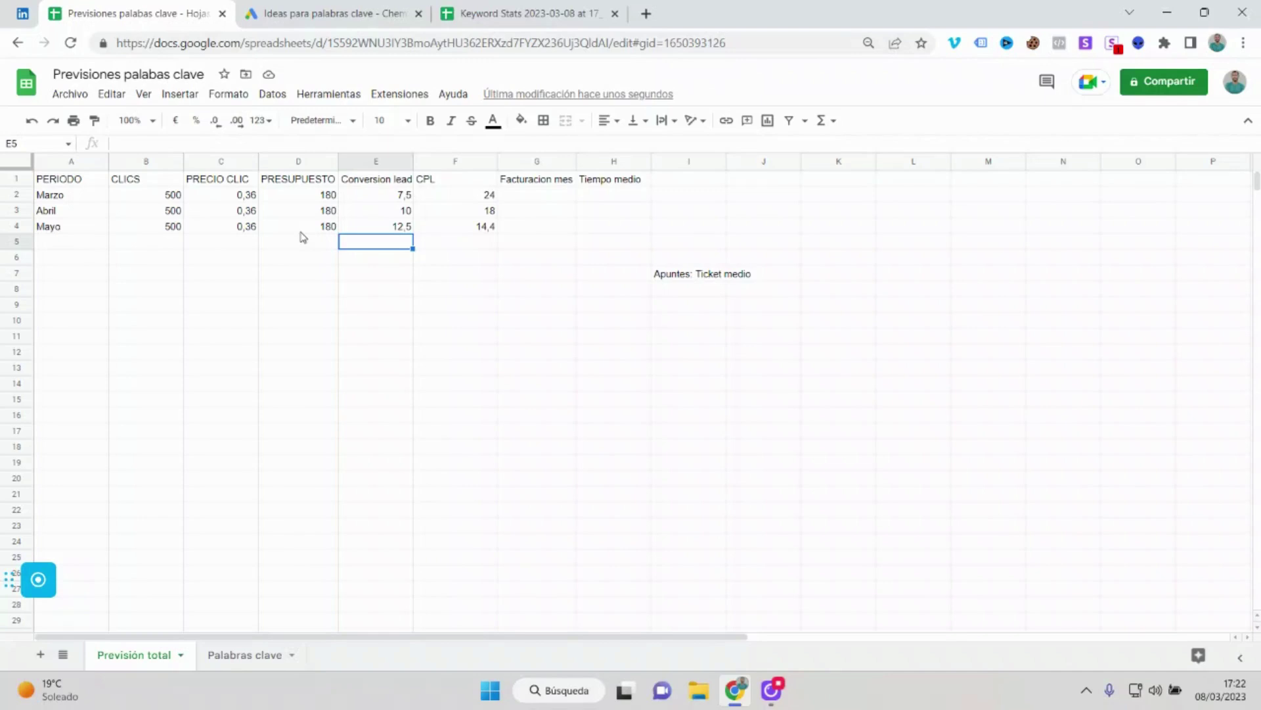
click(704, 273)
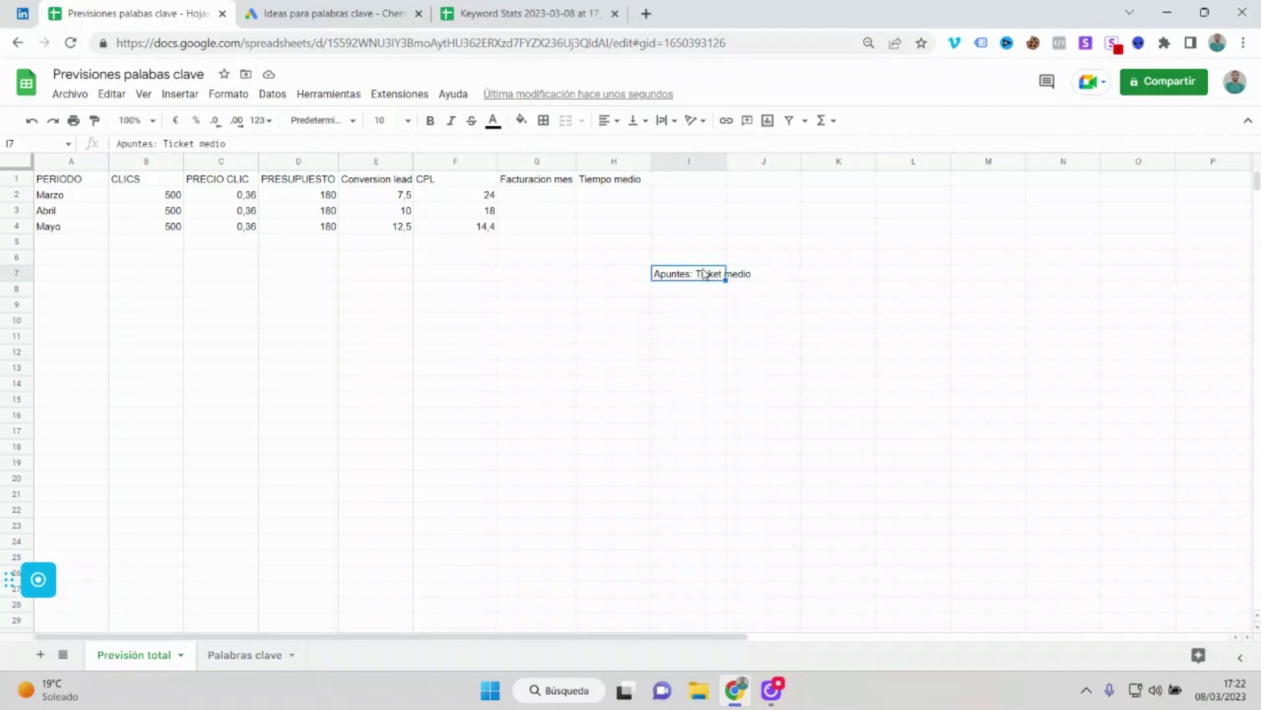
click(493, 9)
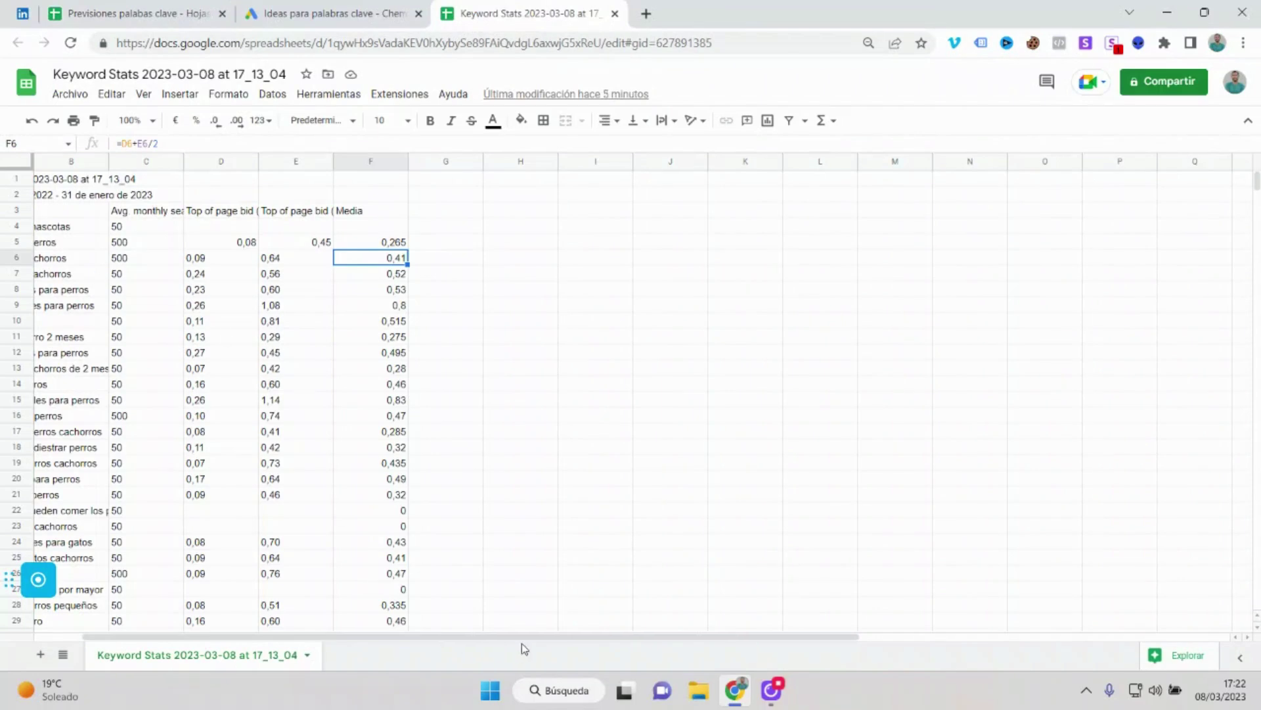
Step: Copy the keyword 'golosinas para perros' from cell A5 and open a new browser tab
drag(530, 636, 373, 636)
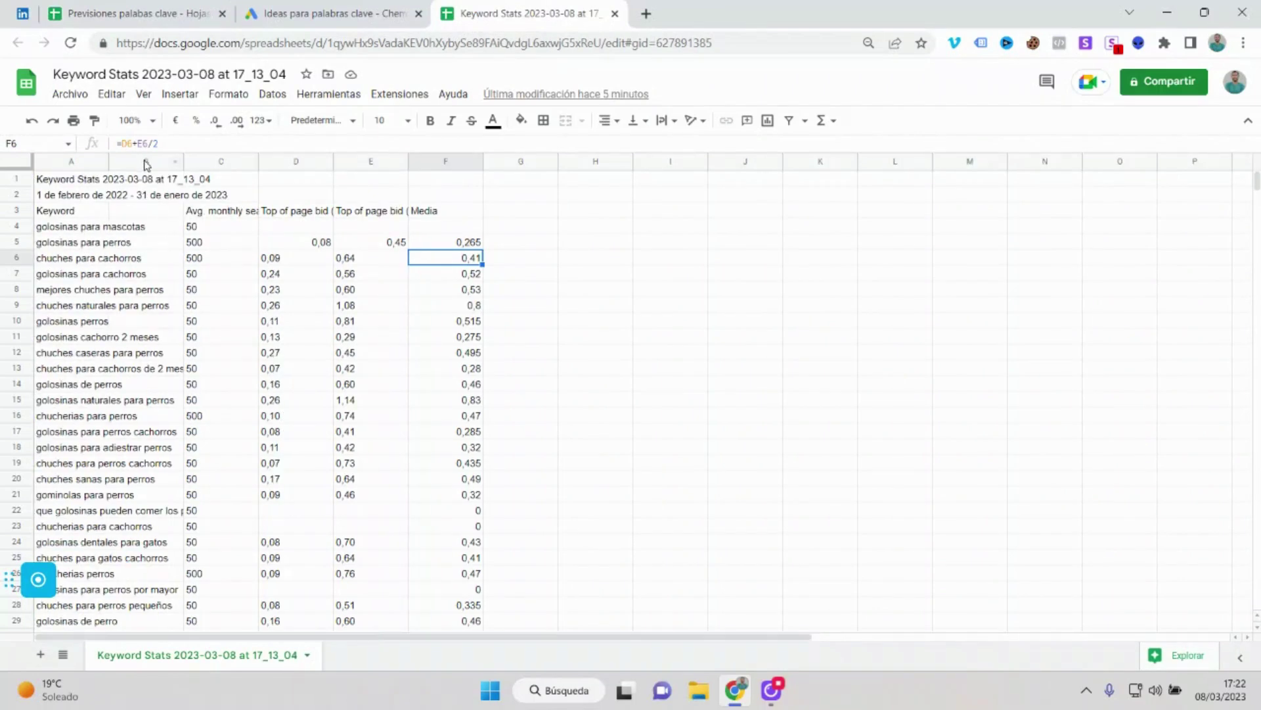
click(107, 245)
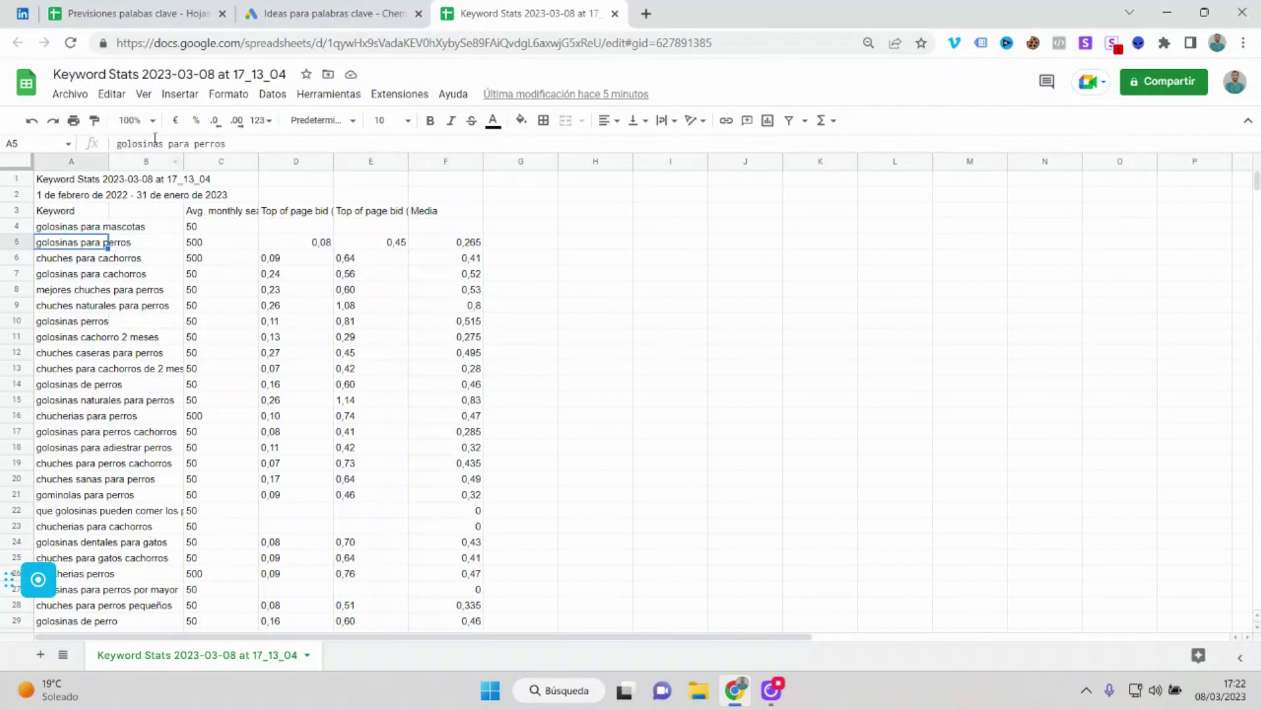
triple_click(155, 140)
key(ctrl+c)
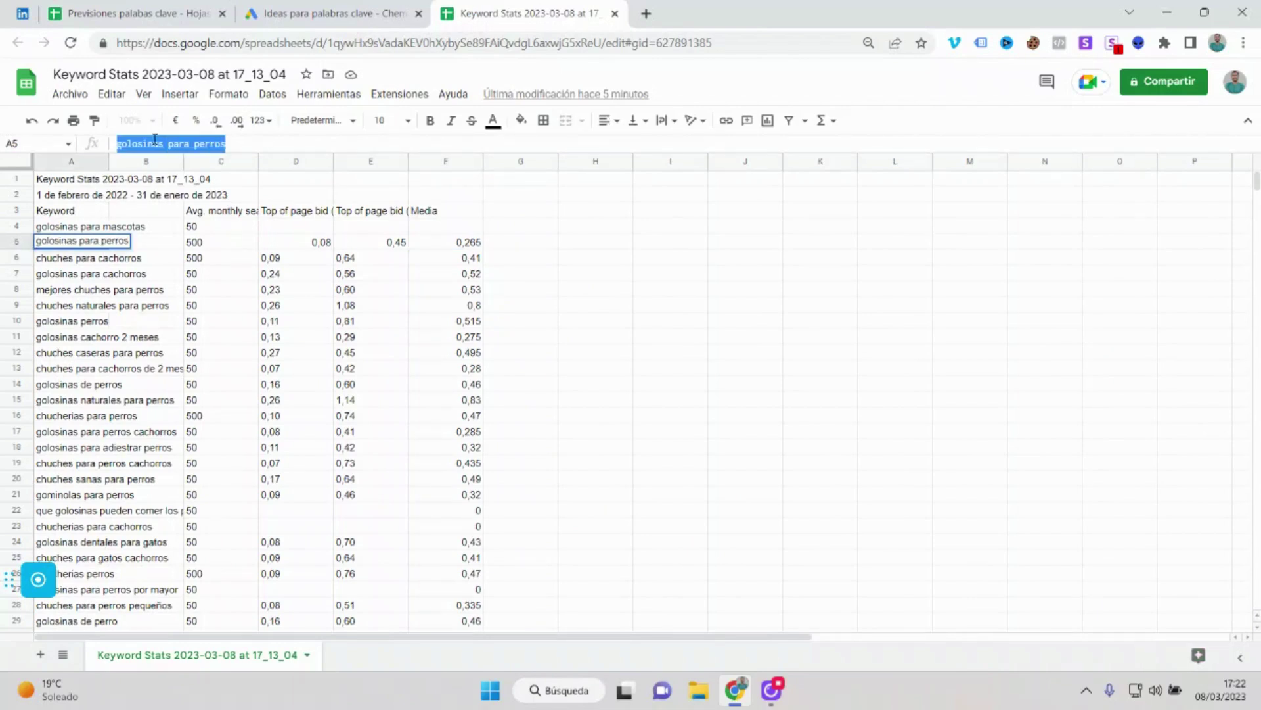
click(647, 14)
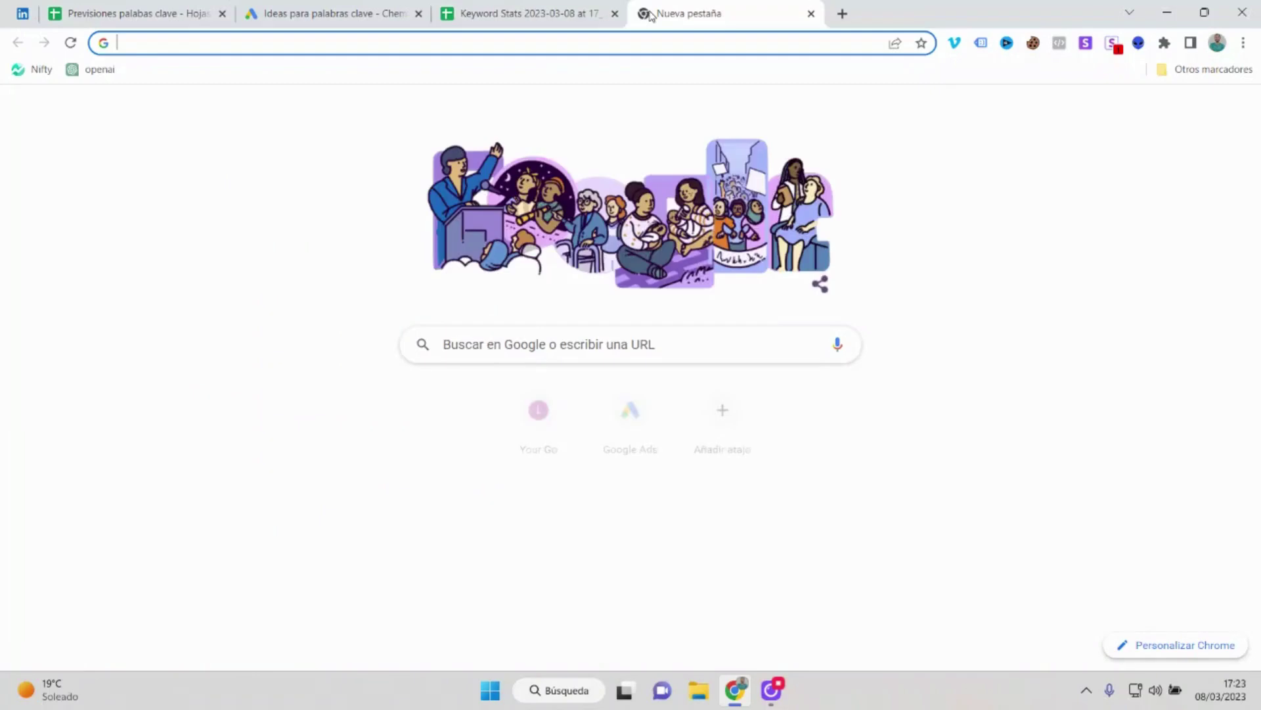
Step: Search Google for 'golosinas para perros' to check typical product prices
key(ctrl+v)
key(Return)
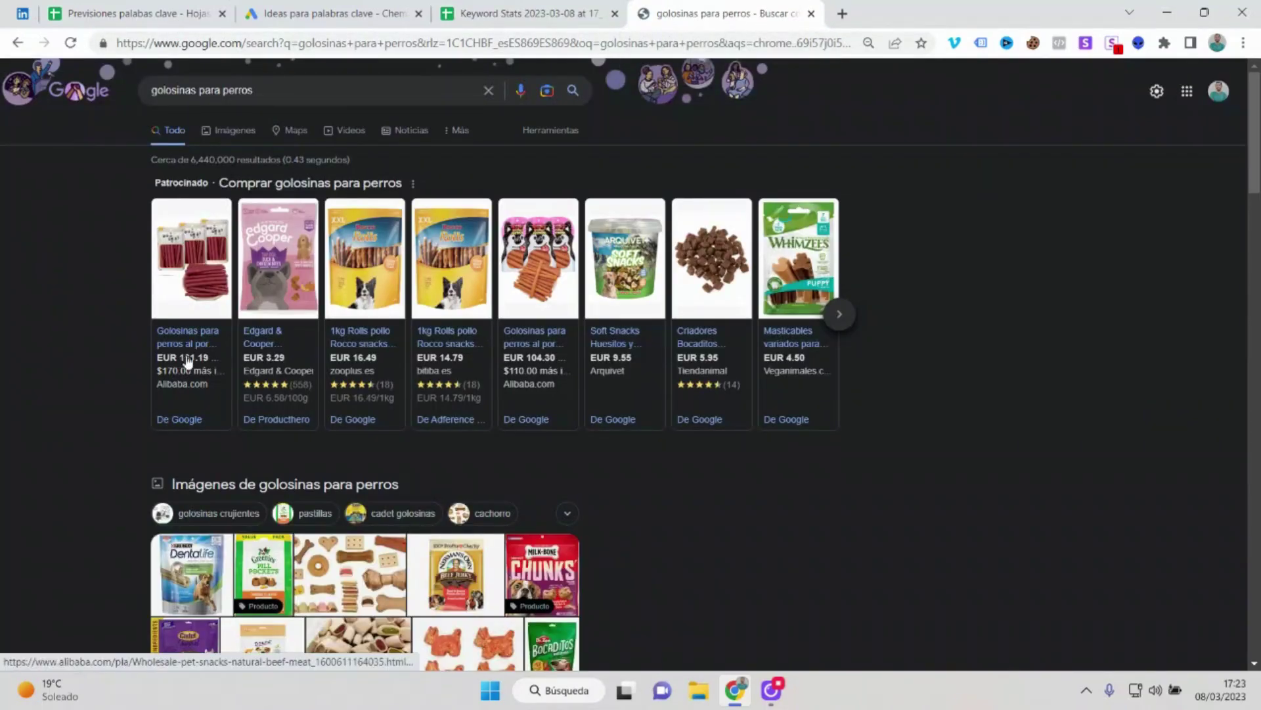
mouse_move(788, 315)
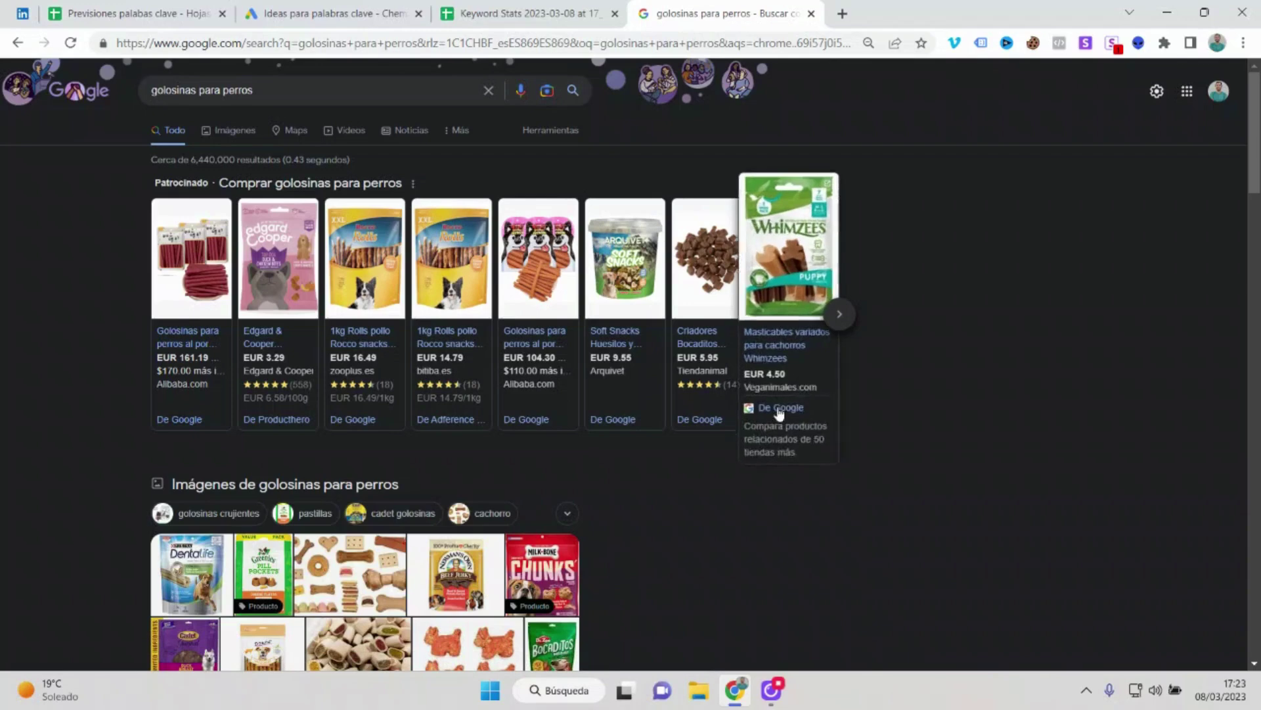
click(540, 8)
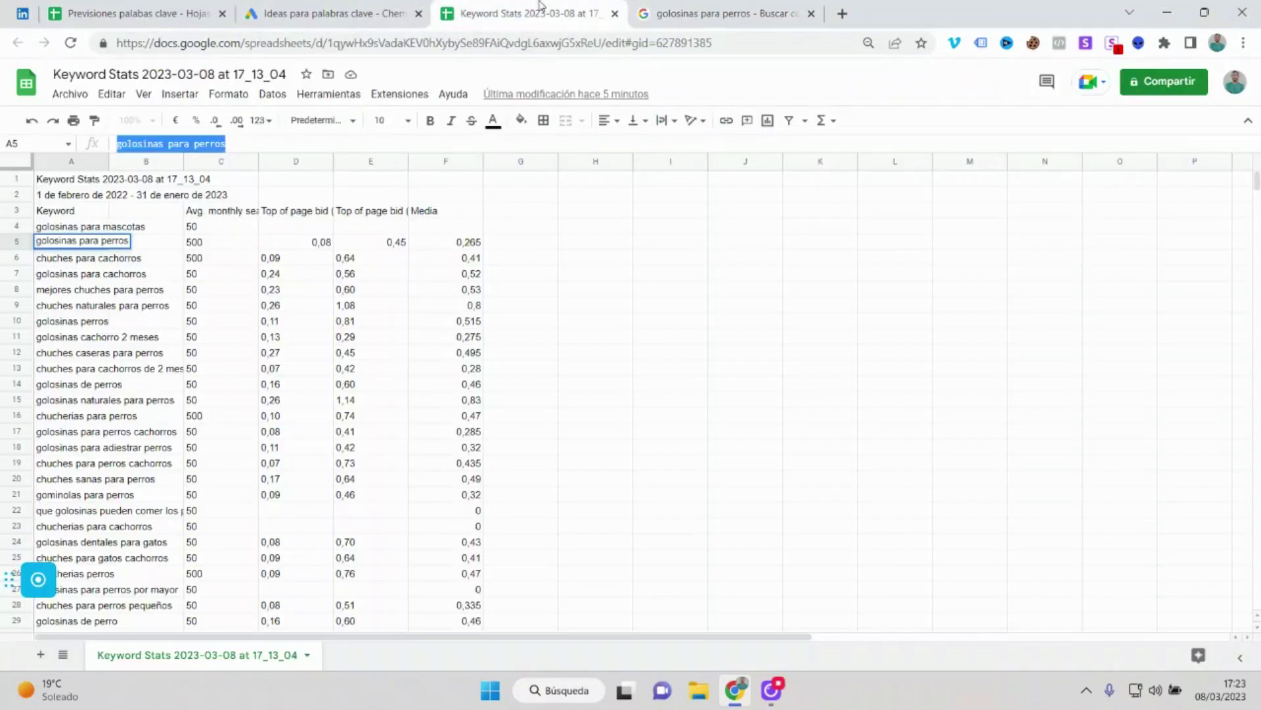
Step: Add 12 to the 'Apuntes: Ticket medio' note in I7
click(355, 10)
click(215, 8)
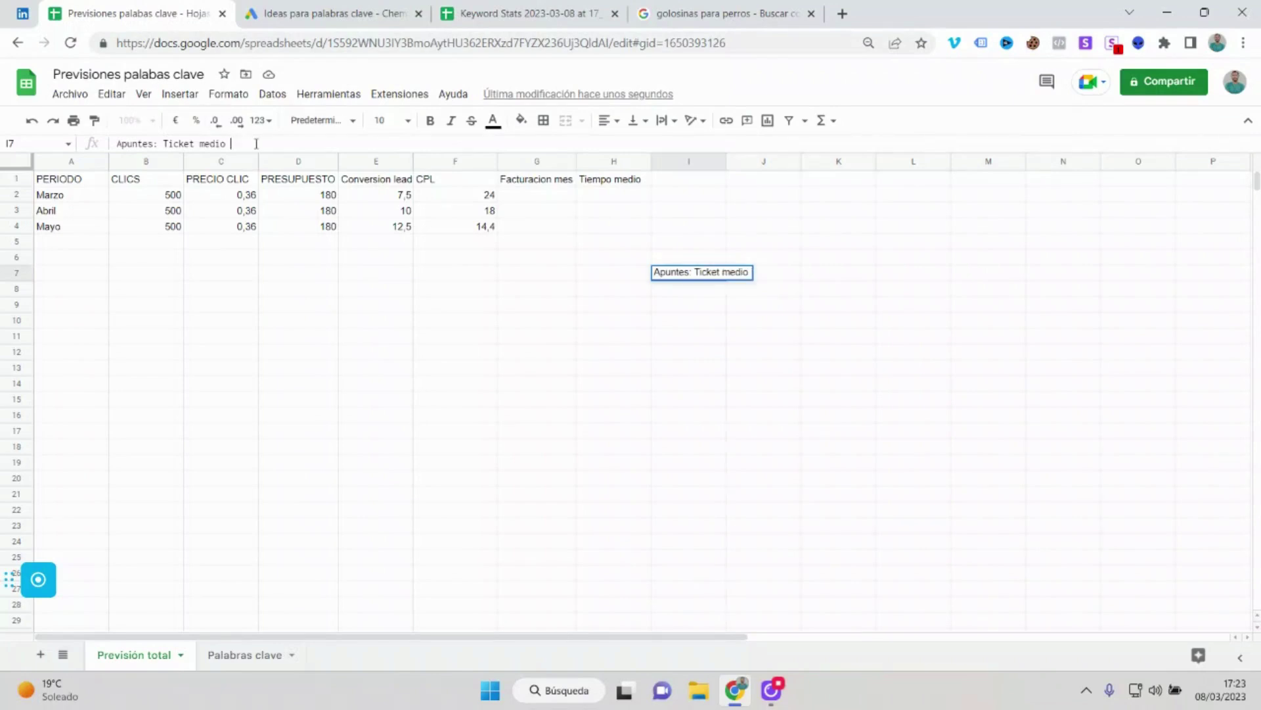
text(12)
key(Return)
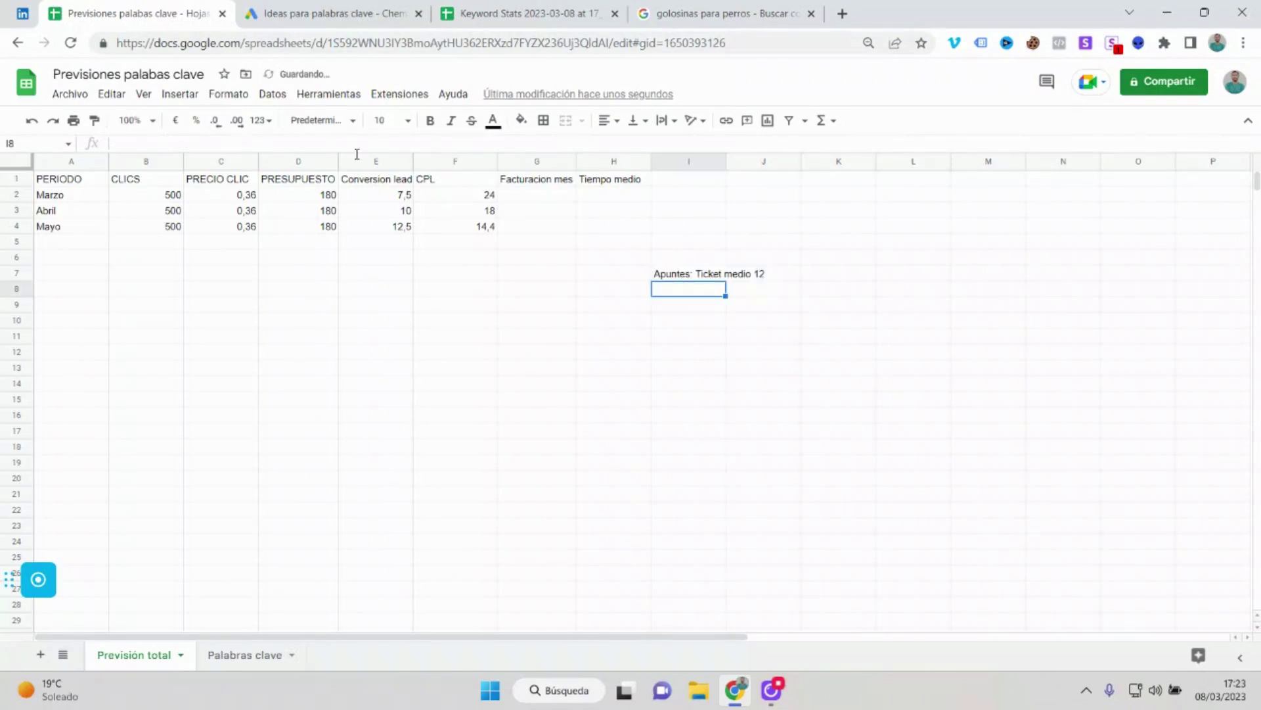
click(563, 198)
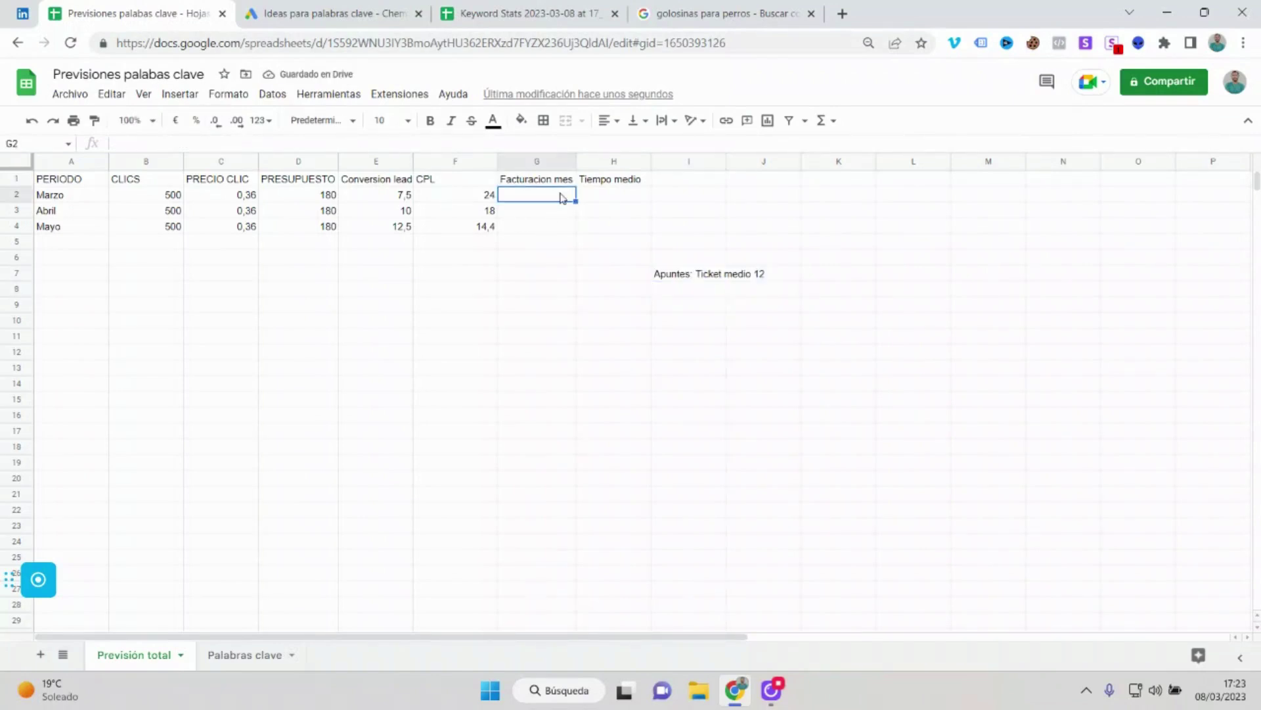
text(=)
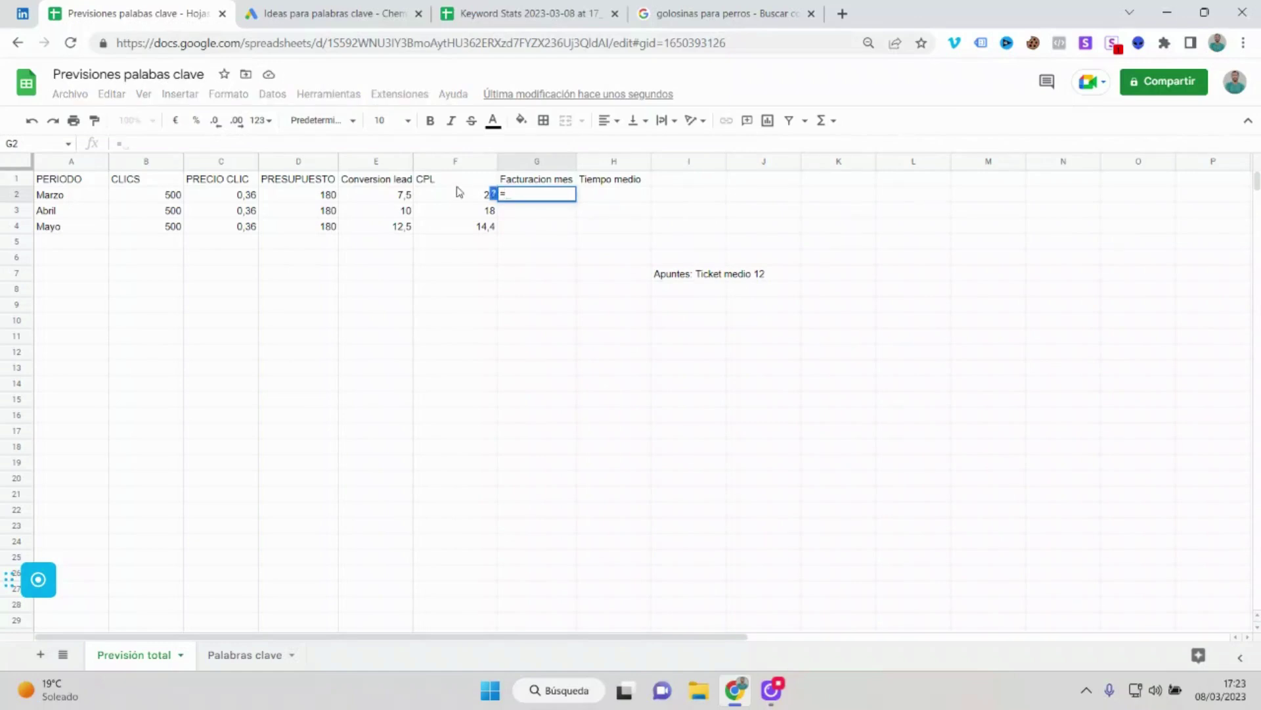
click(408, 197)
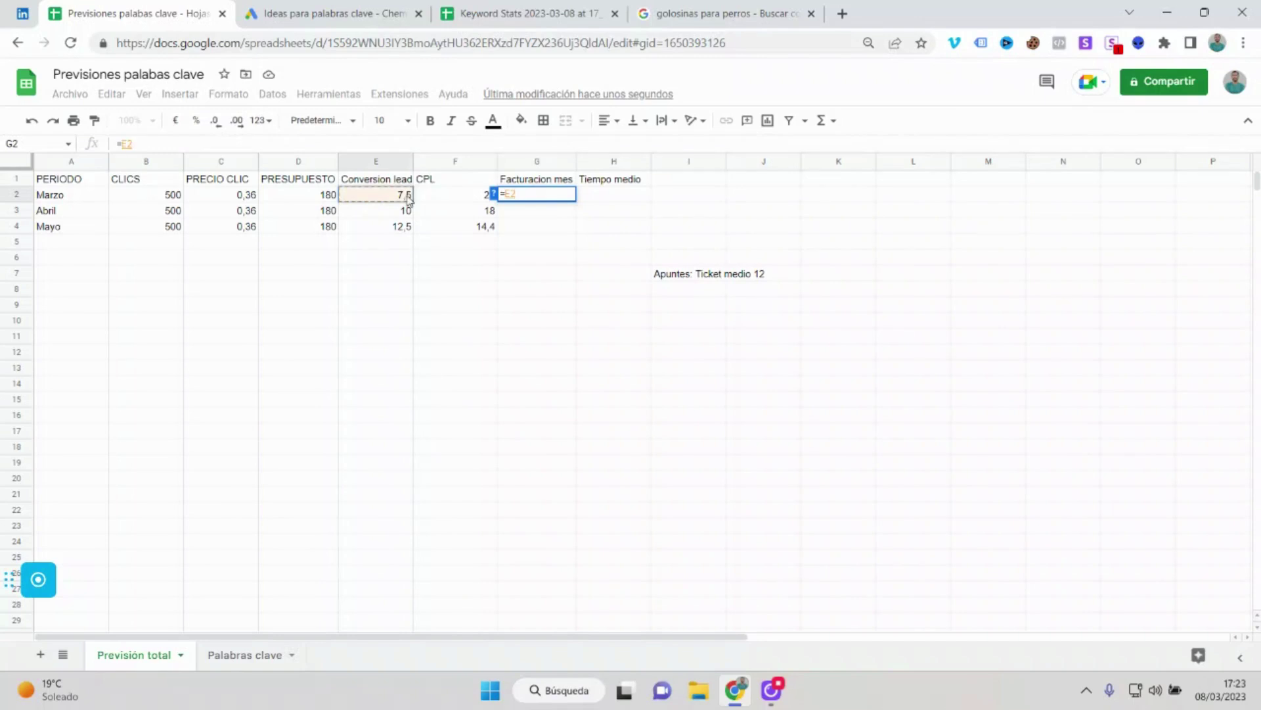
text(*/)
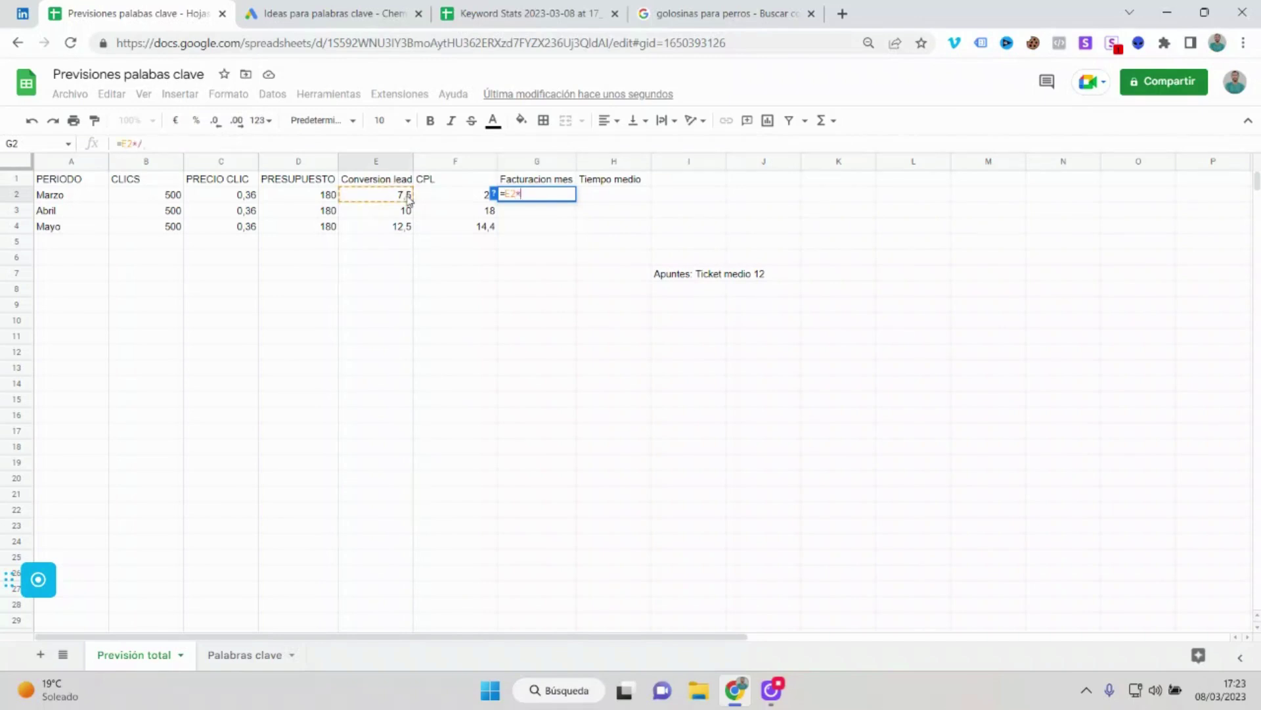
key(BackSpace)
text(12)
key(Return)
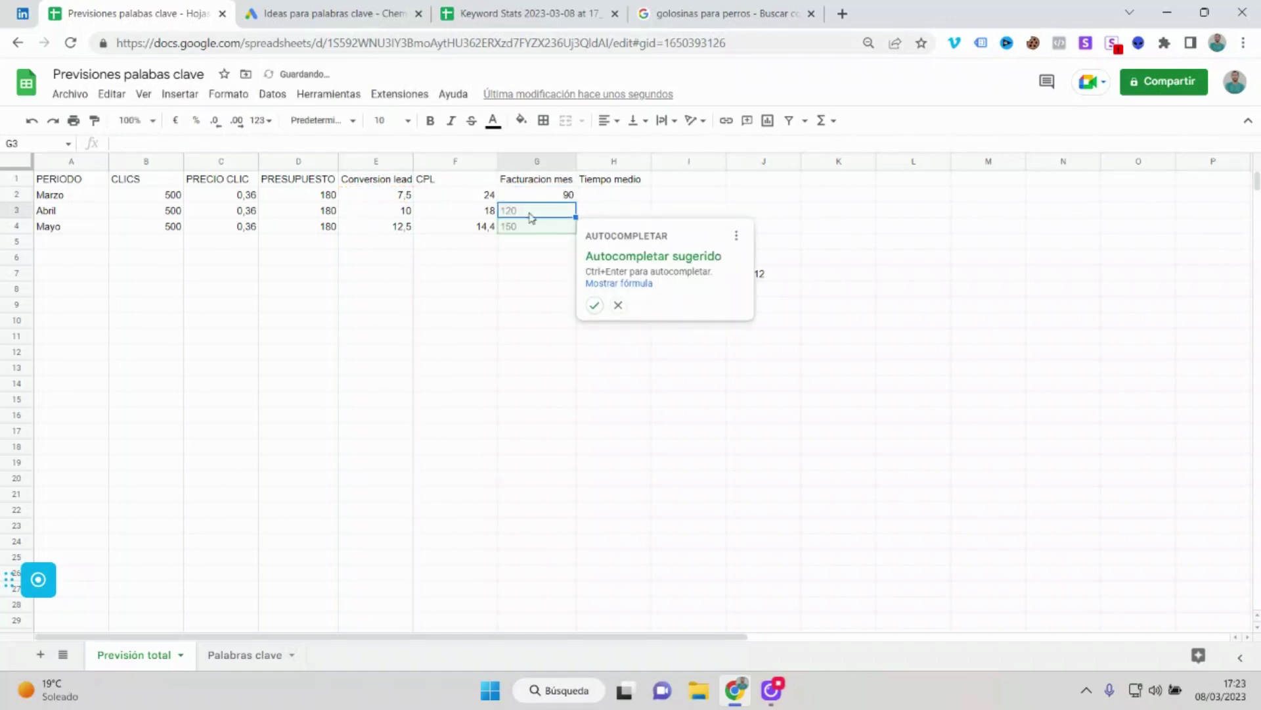
click(594, 305)
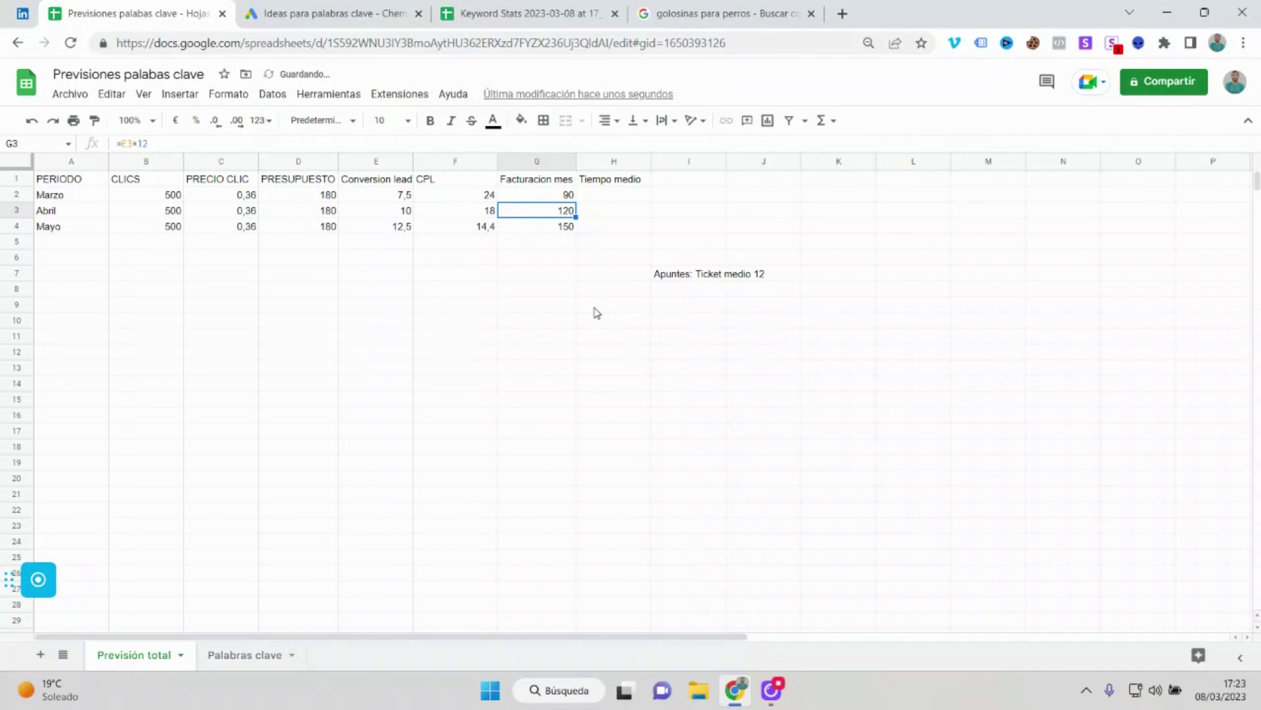
key(Up)
key(Left)
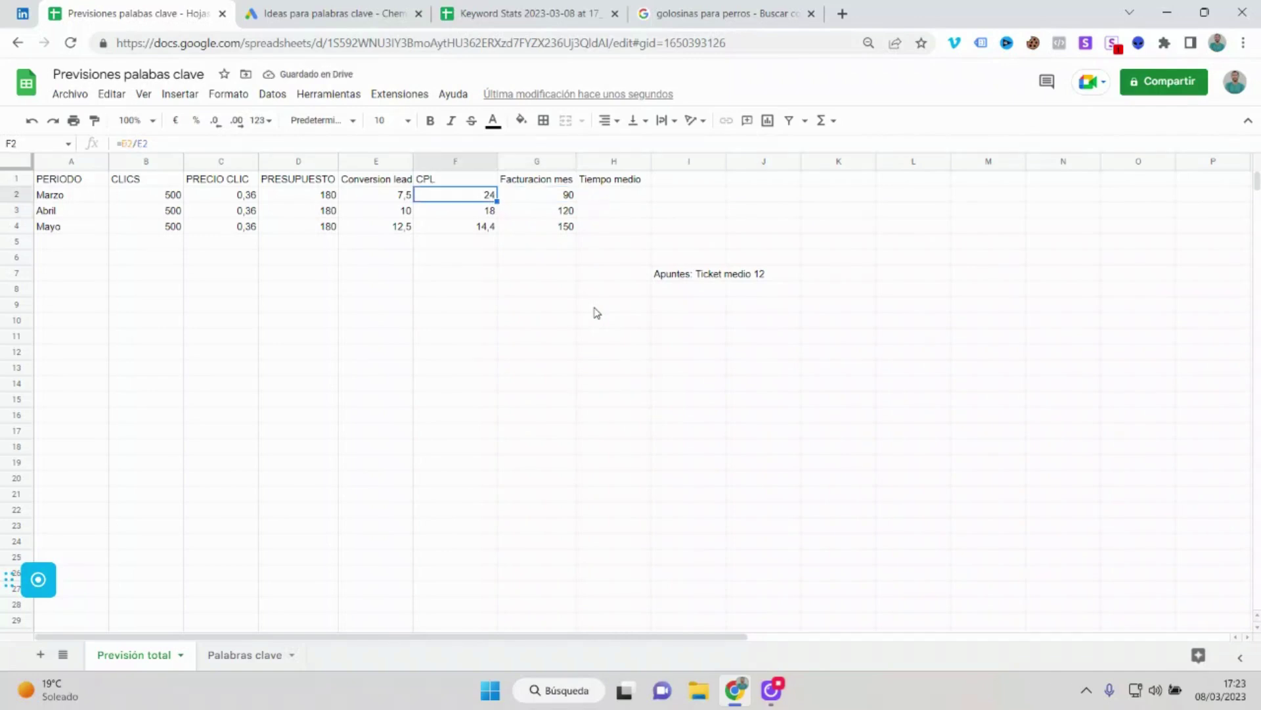
key(Right)
key(Left)
key(Left)
key(Left)
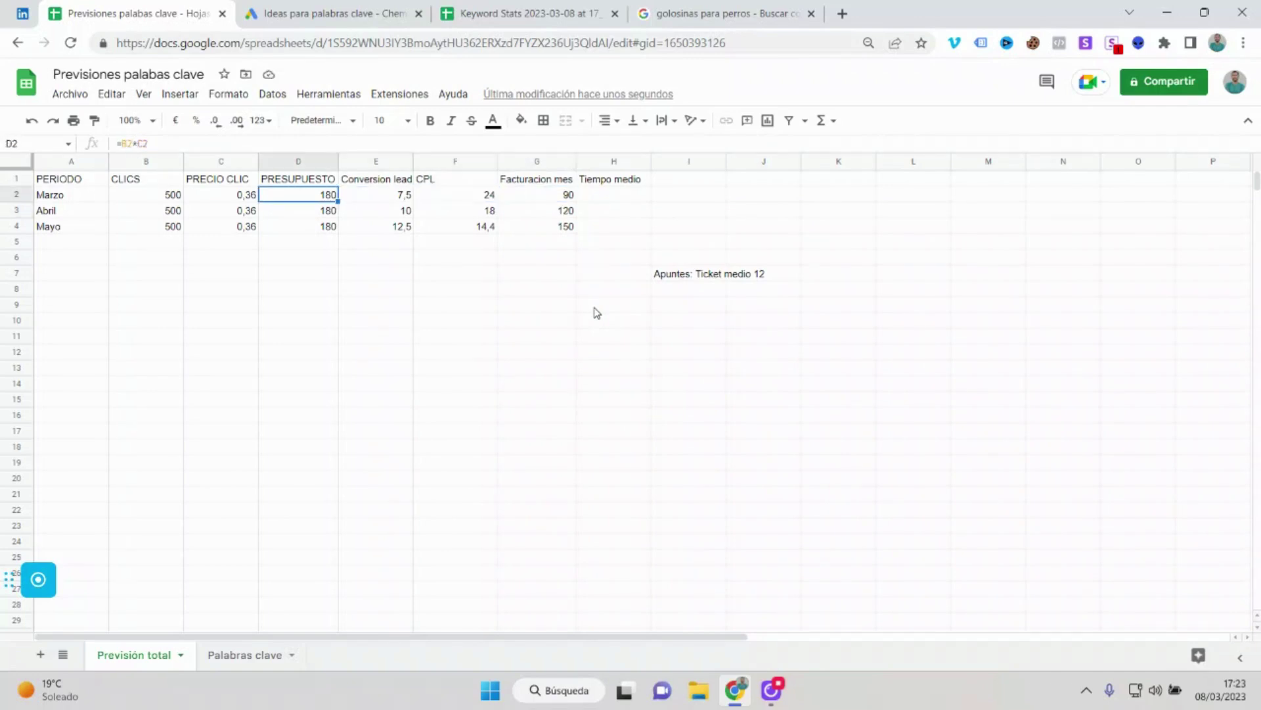
key(Right)
key(Right)
key(Right)
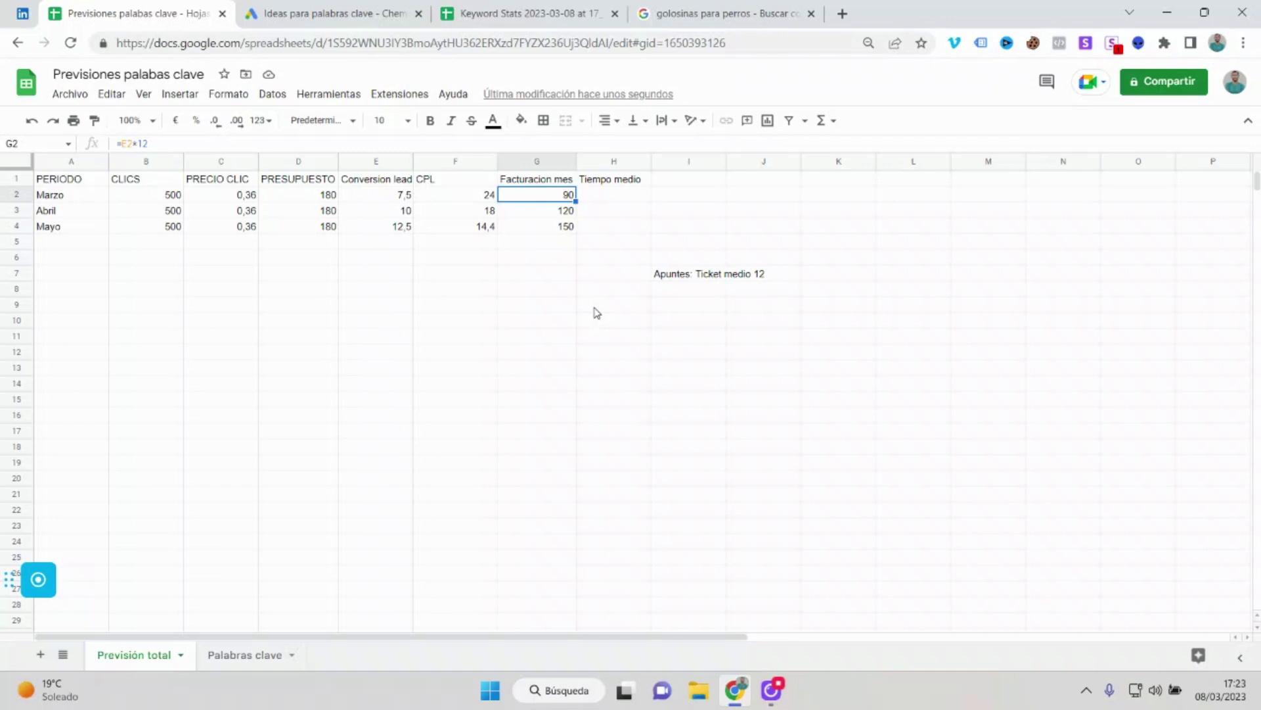
Step: Change the Ticket medio note in I7 from 12 to 200
click(710, 275)
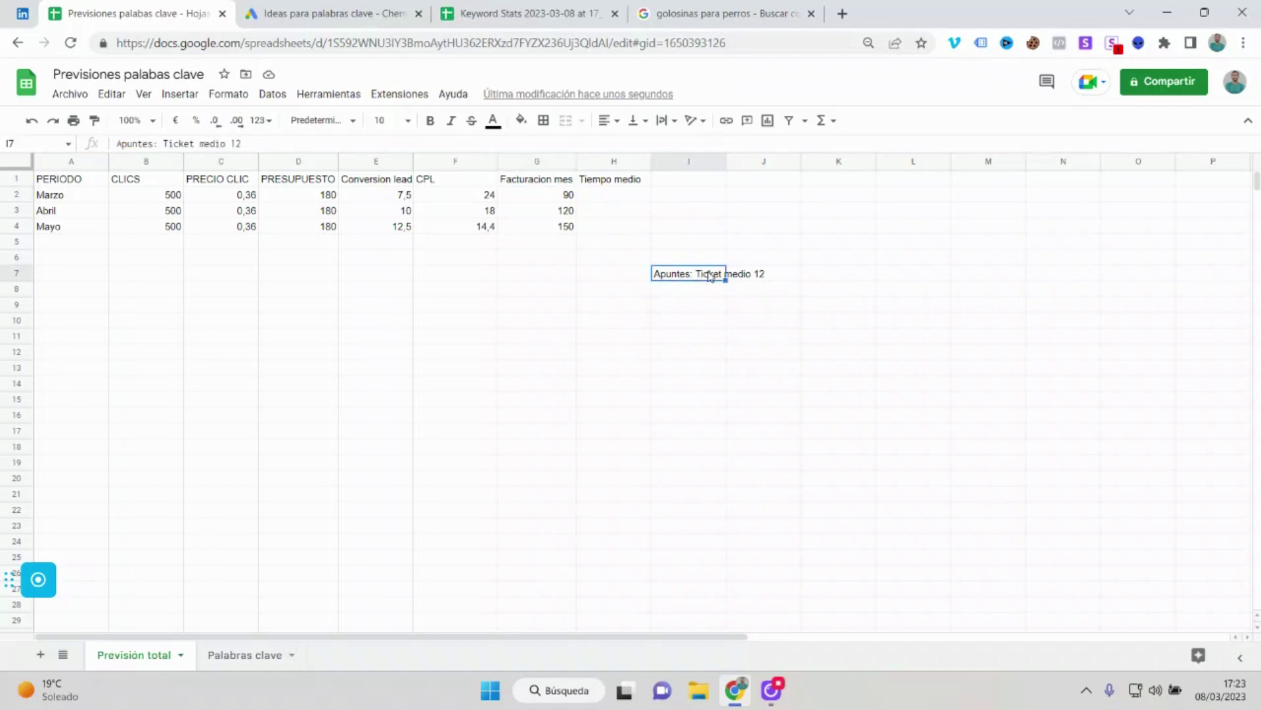
click(241, 143)
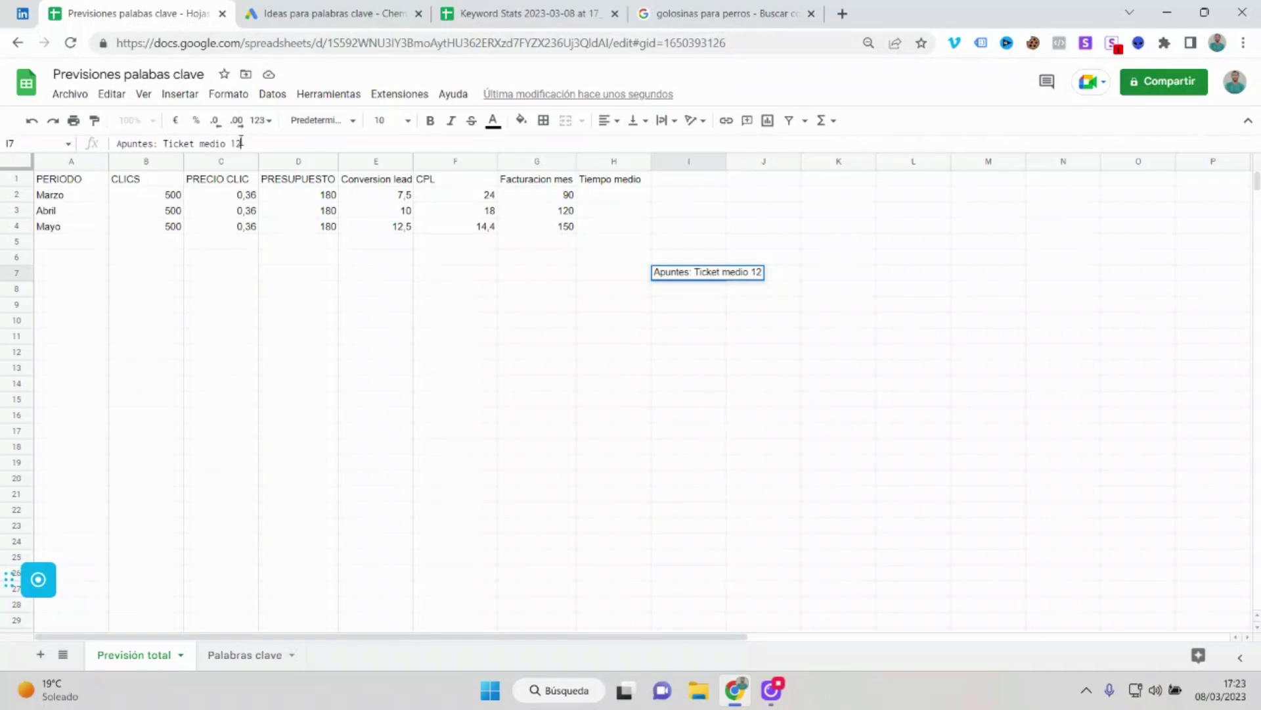
key(BackSpace)
key(BackSpace)
text(20)
text(0)
key(Return)
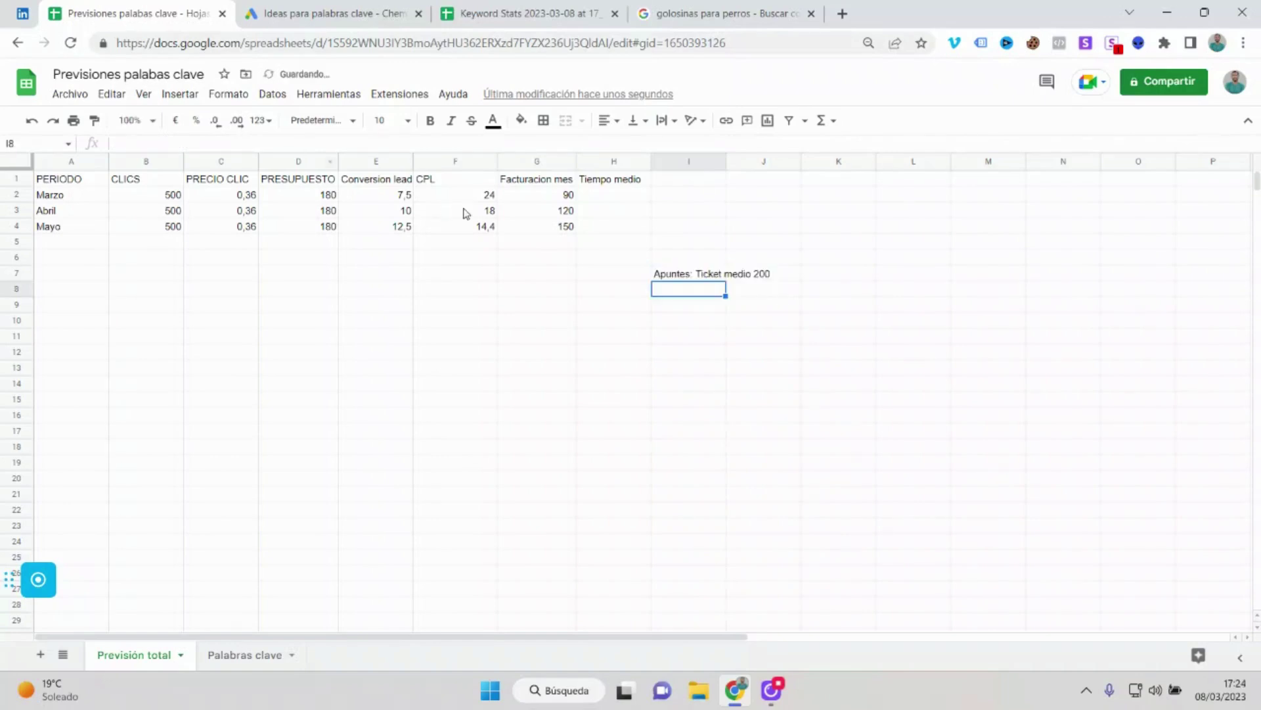
Step: Set Marzo revenue G2 to =E2*200 and fill it down to G4, giving 1500, 2000, 2500
click(525, 195)
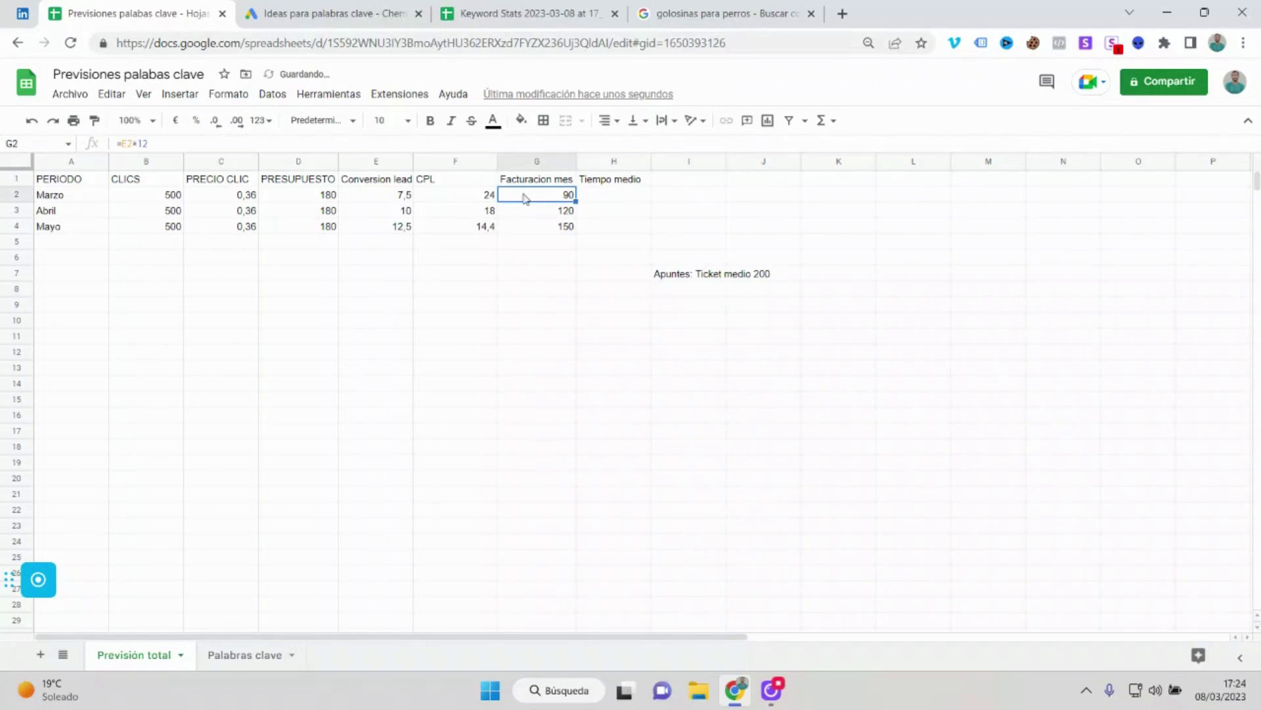
click(158, 143)
key(BackSpace)
key(BackSpace)
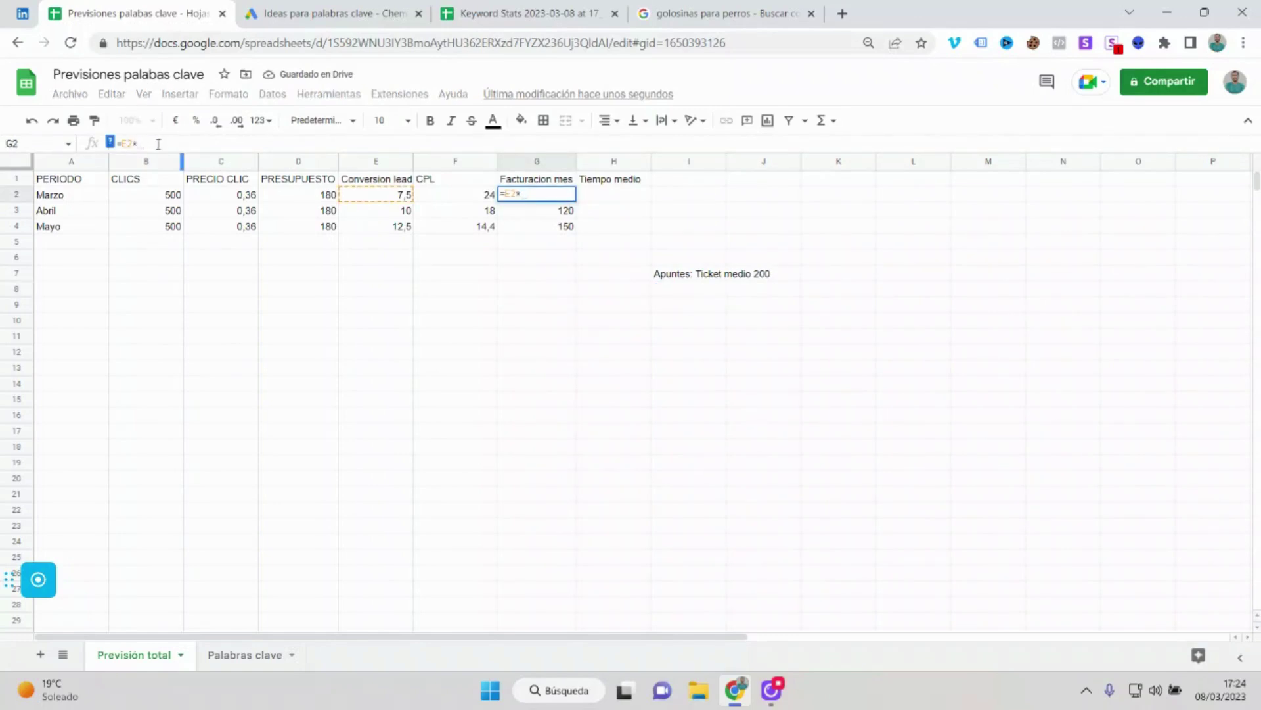
text(200)
key(Return)
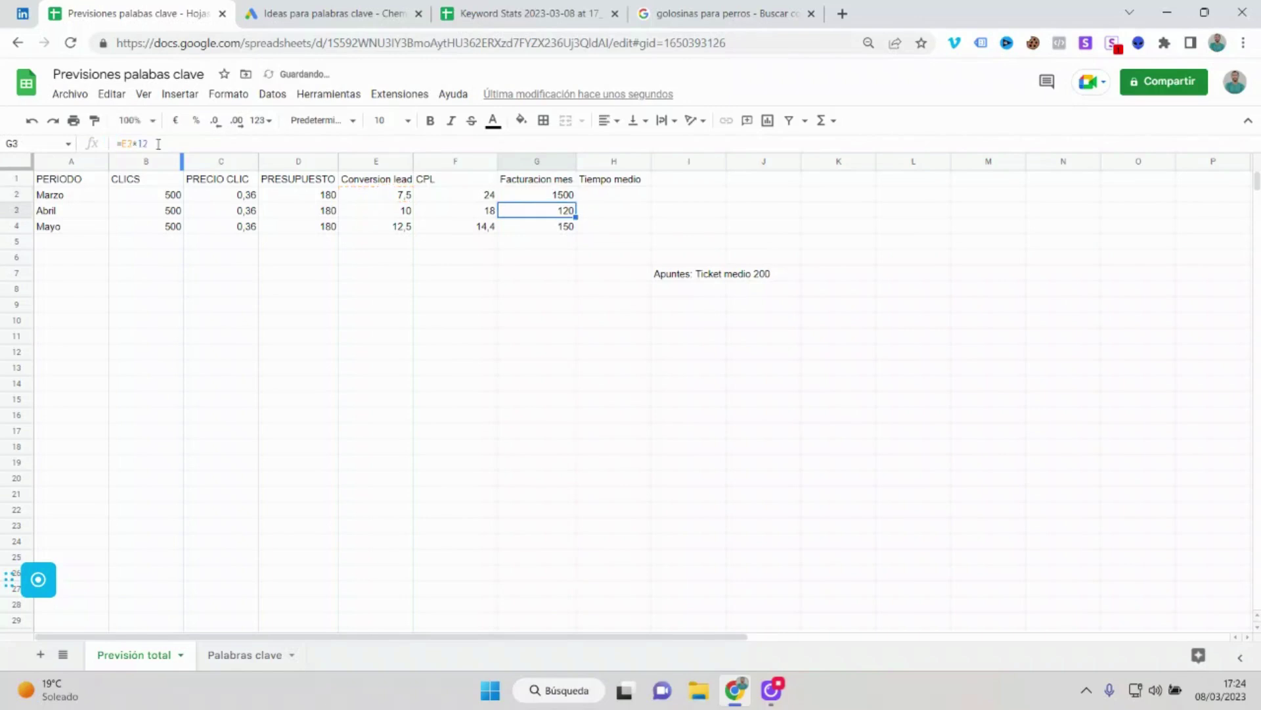
click(559, 198)
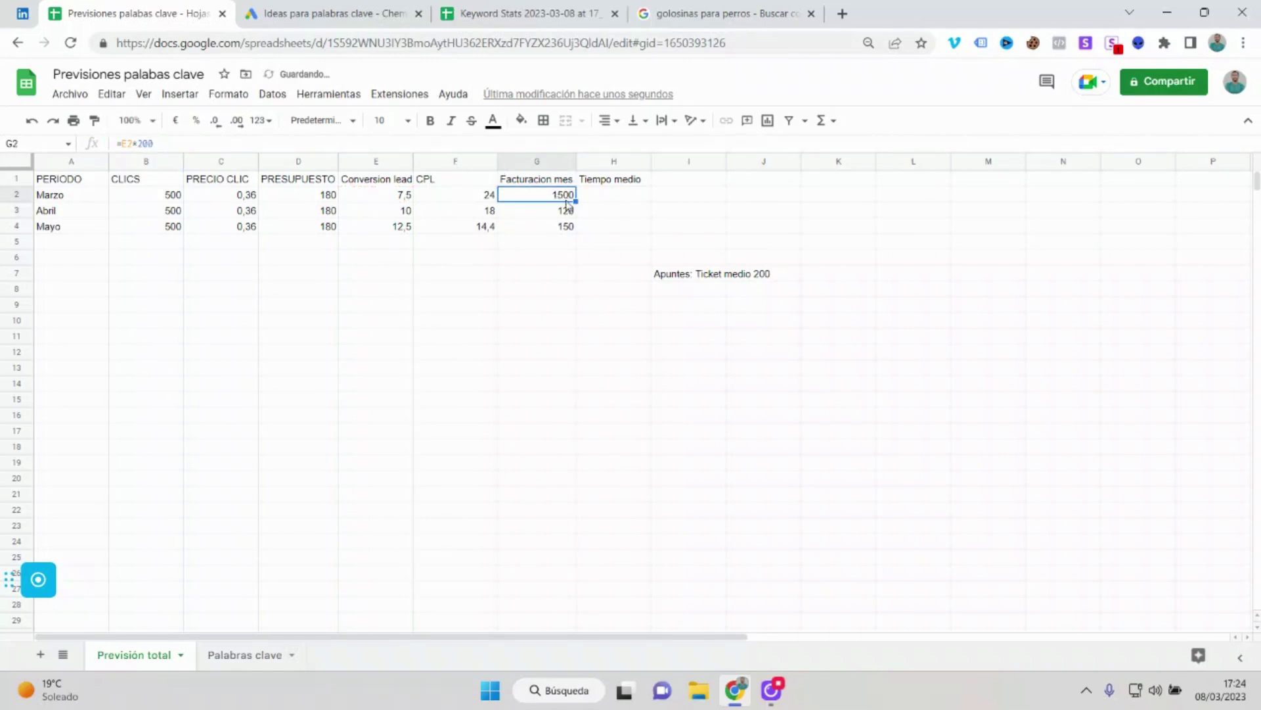
click(574, 211)
click(571, 200)
drag(574, 201, 573, 230)
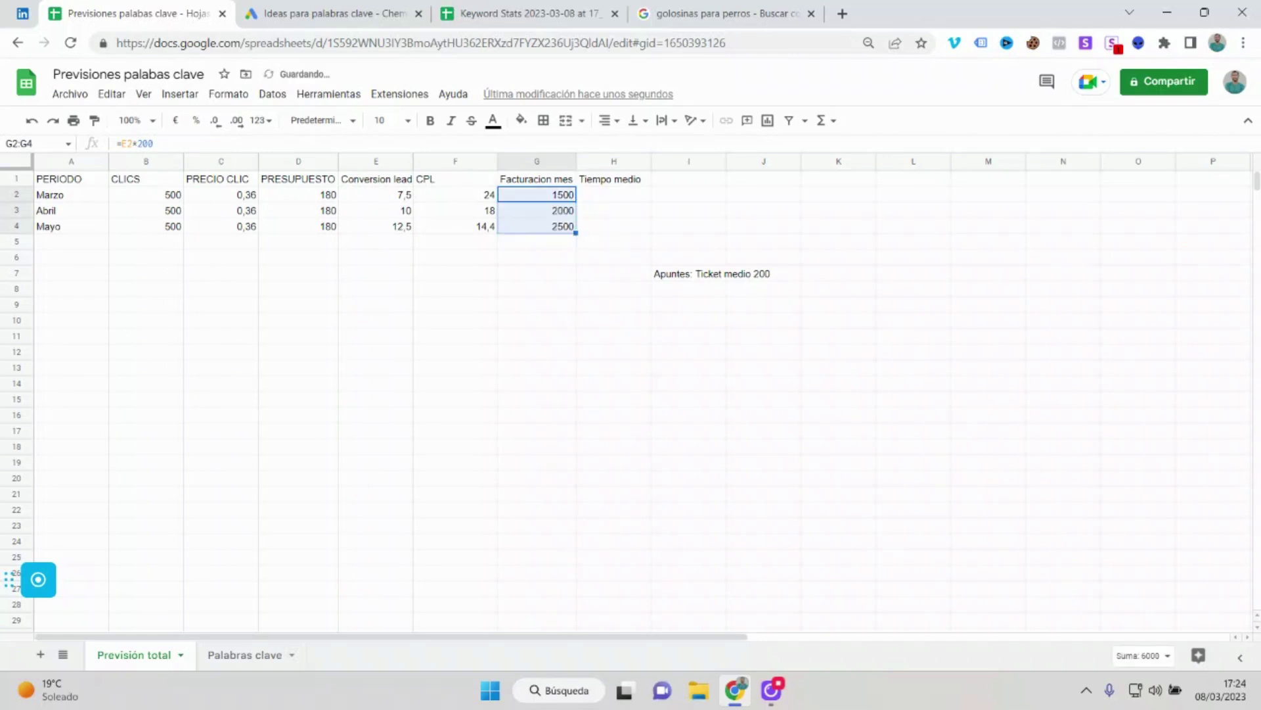
Step: Change Marzo's revenue in G2 to =3*200, giving 600
mouse_move(536, 162)
click(542, 198)
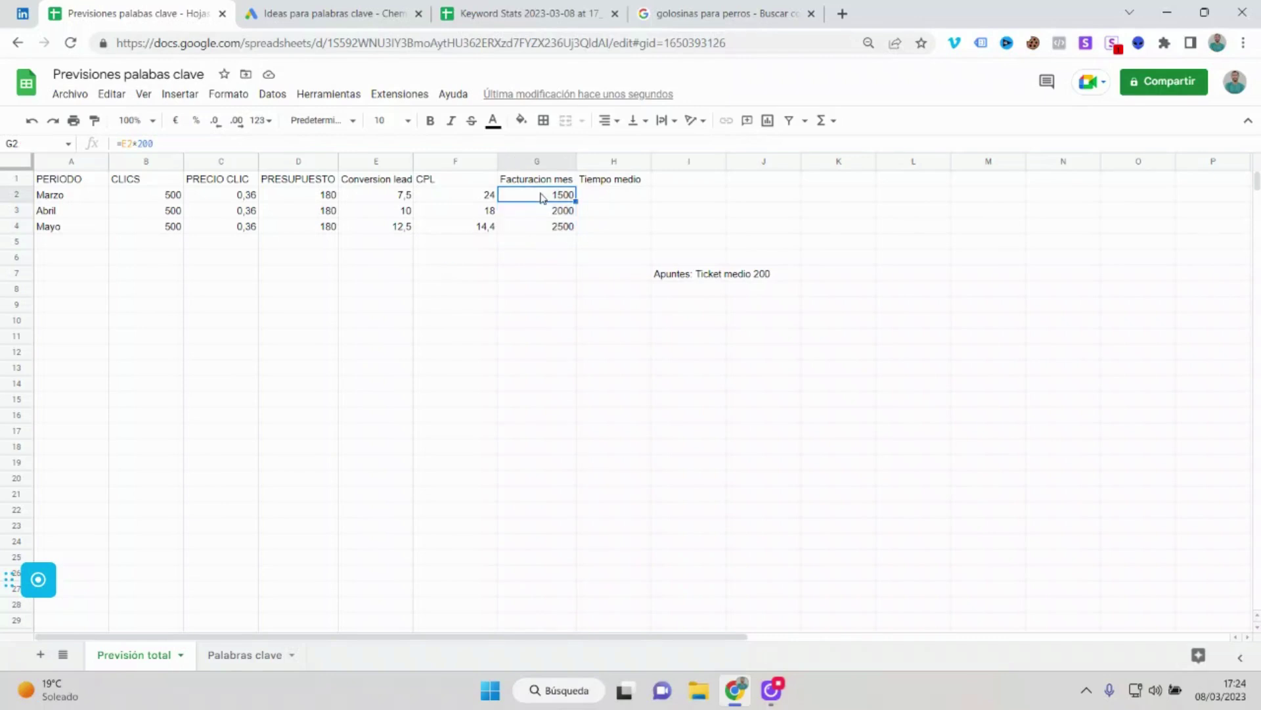
double_click(542, 195)
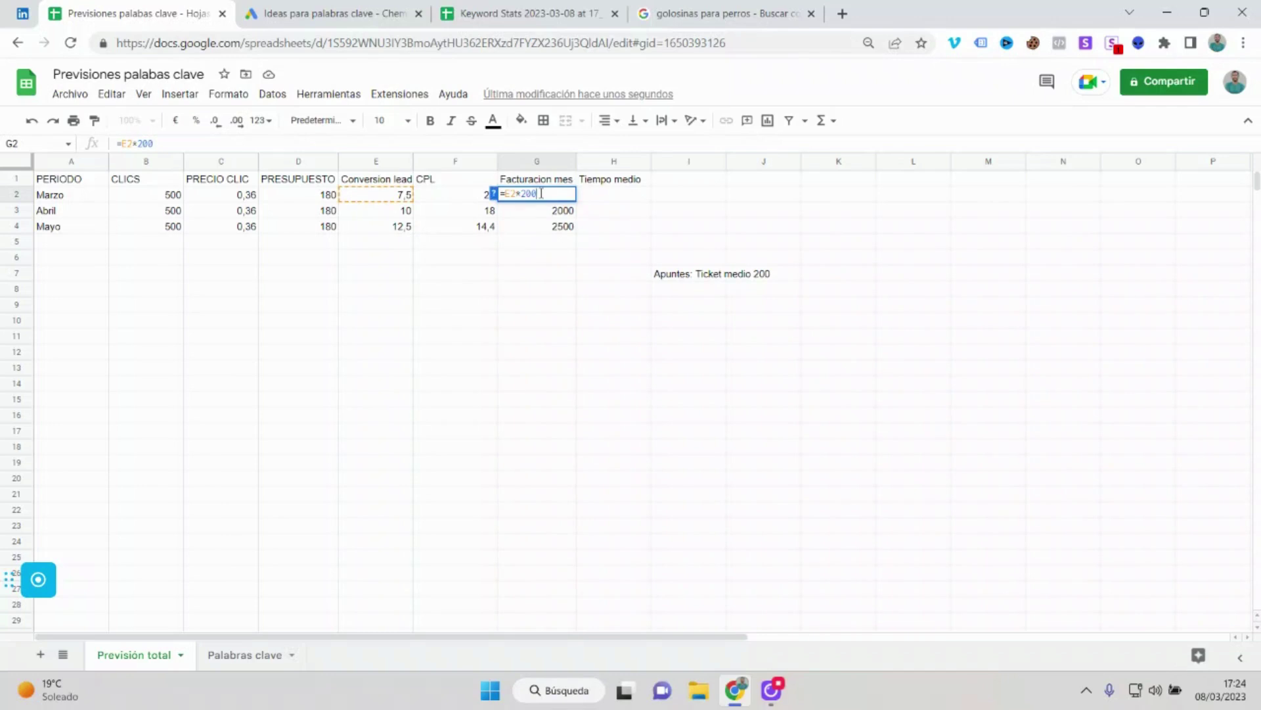
click(519, 193)
key(BackSpace)
key(BackSpace)
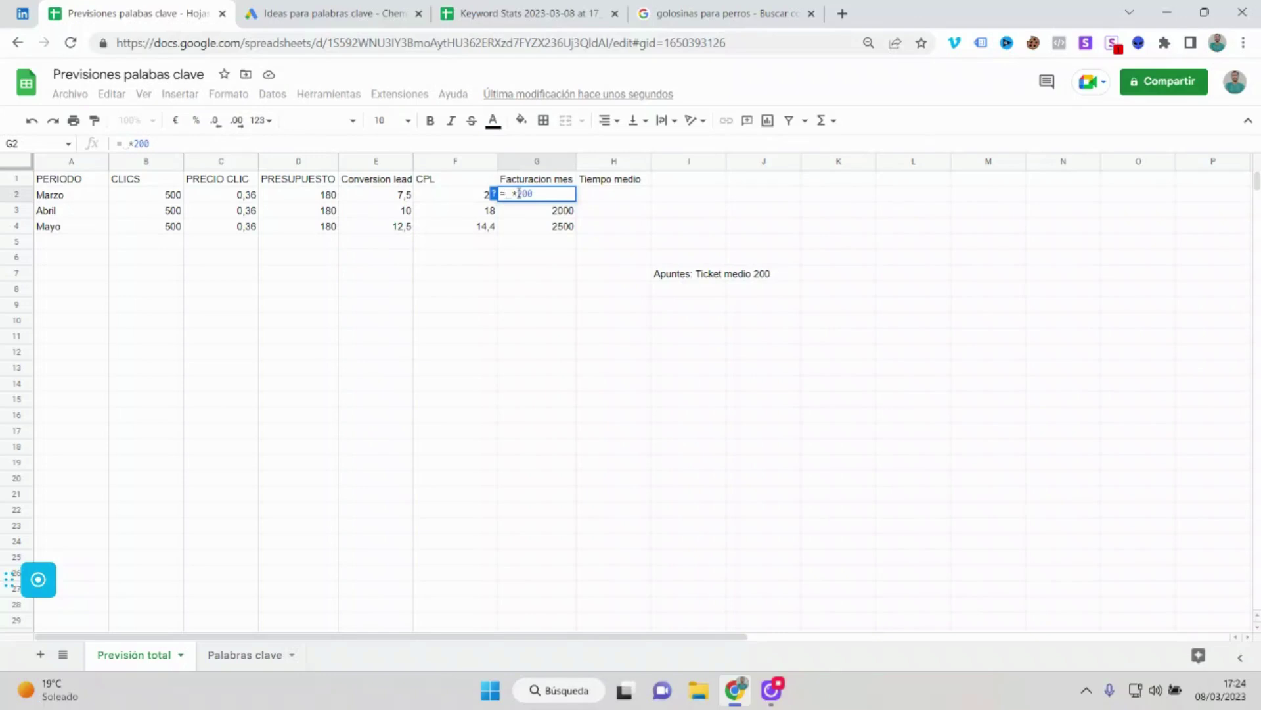
text(3)
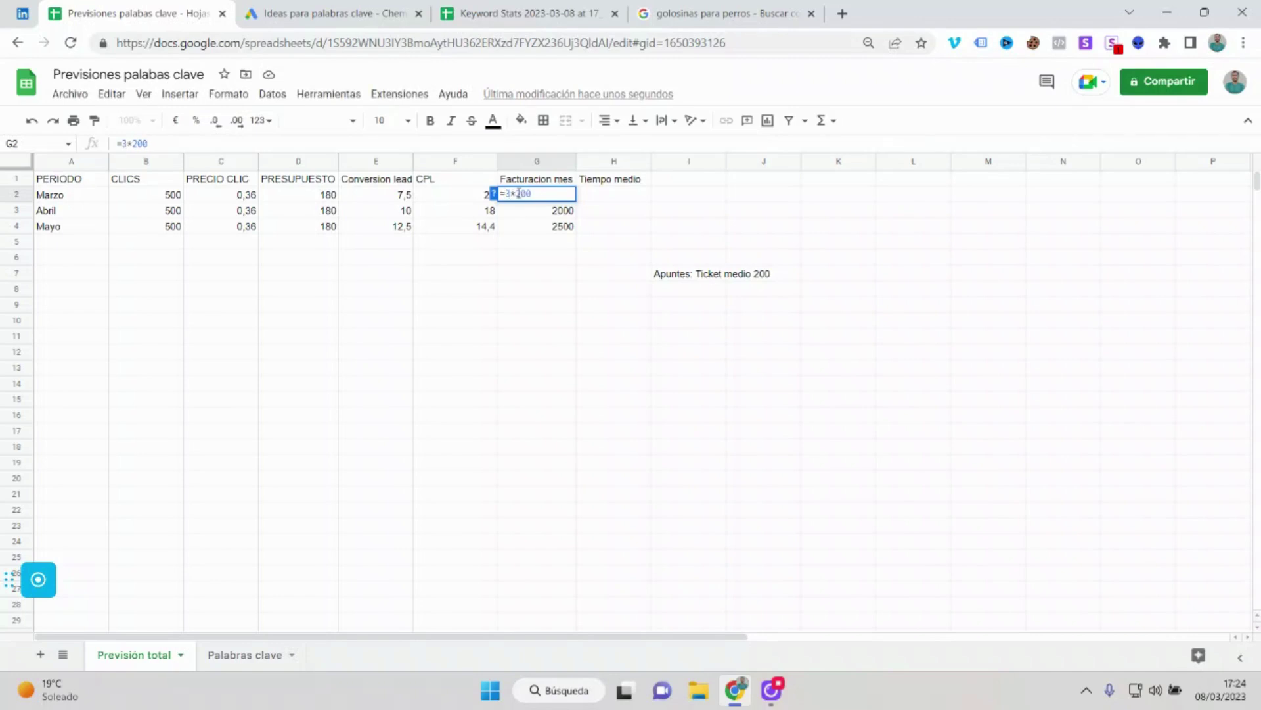
key(Return)
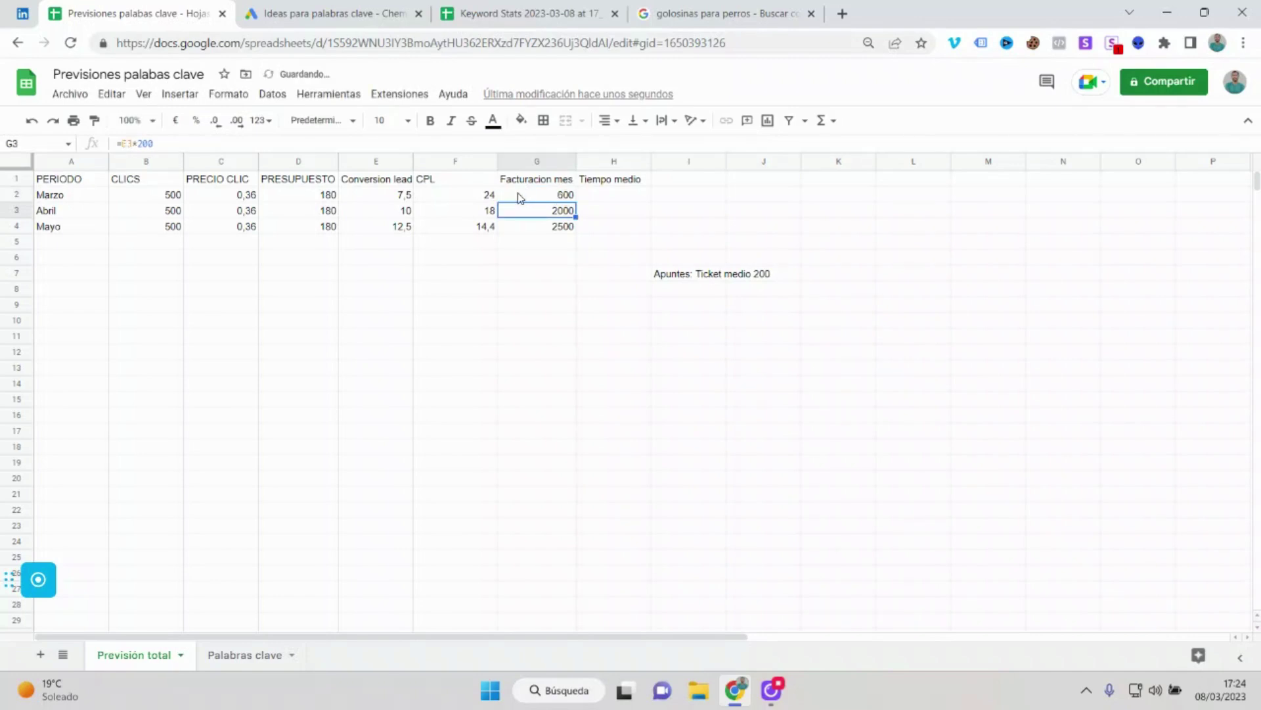
Step: Change Abril and Mayo revenue to =5*200 and =6*200, giving 1000 and 1200
click(131, 143)
key(BackSpace)
key(BackSpace)
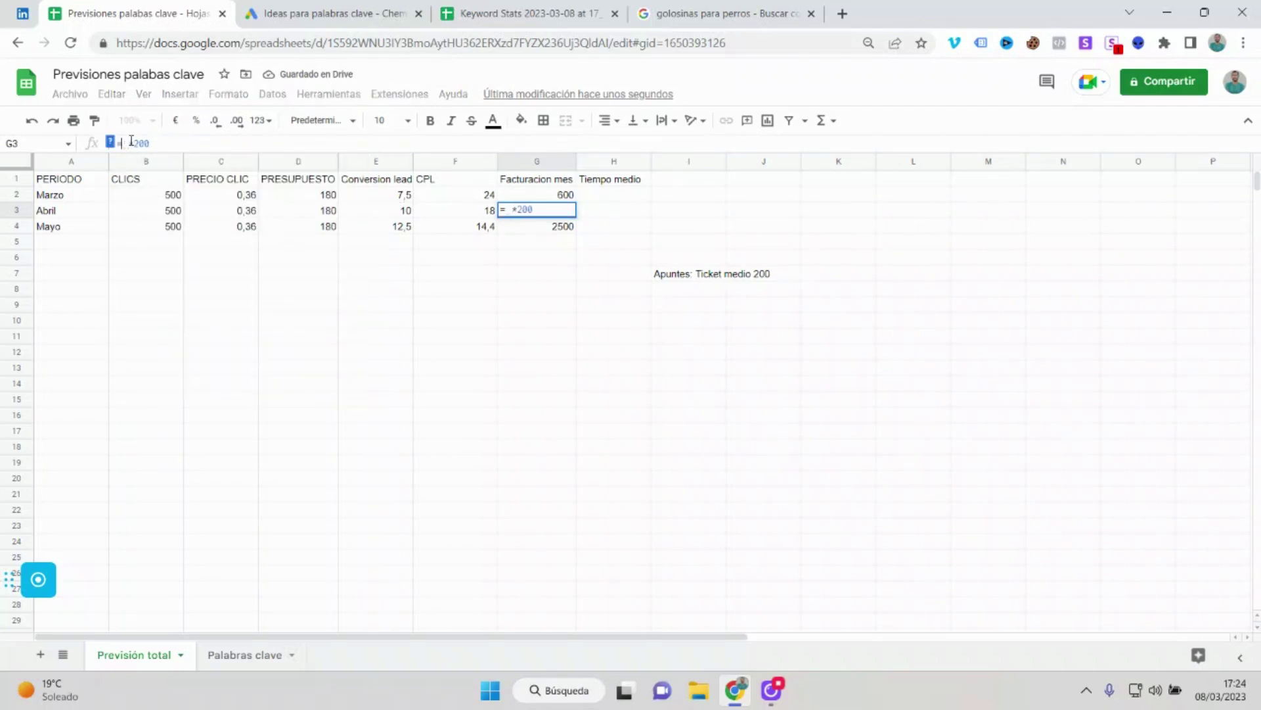
key(Return)
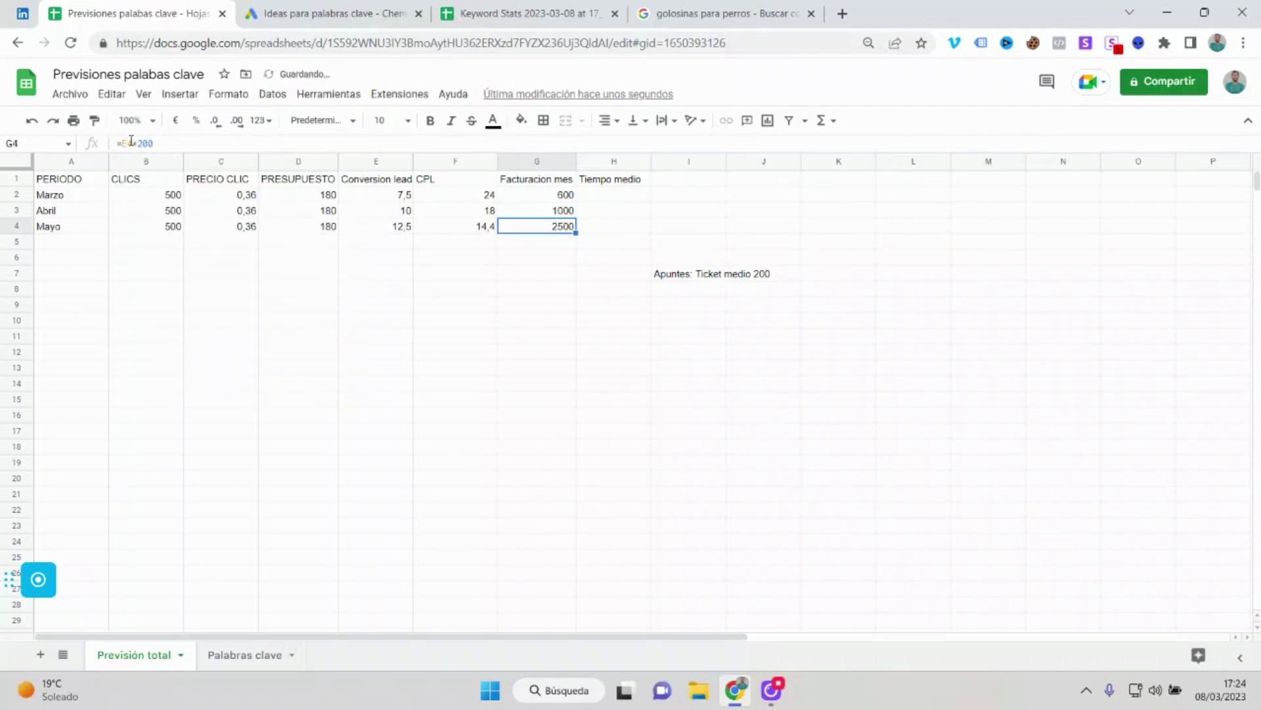
click(131, 143)
key(BackSpace)
key(BackSpace)
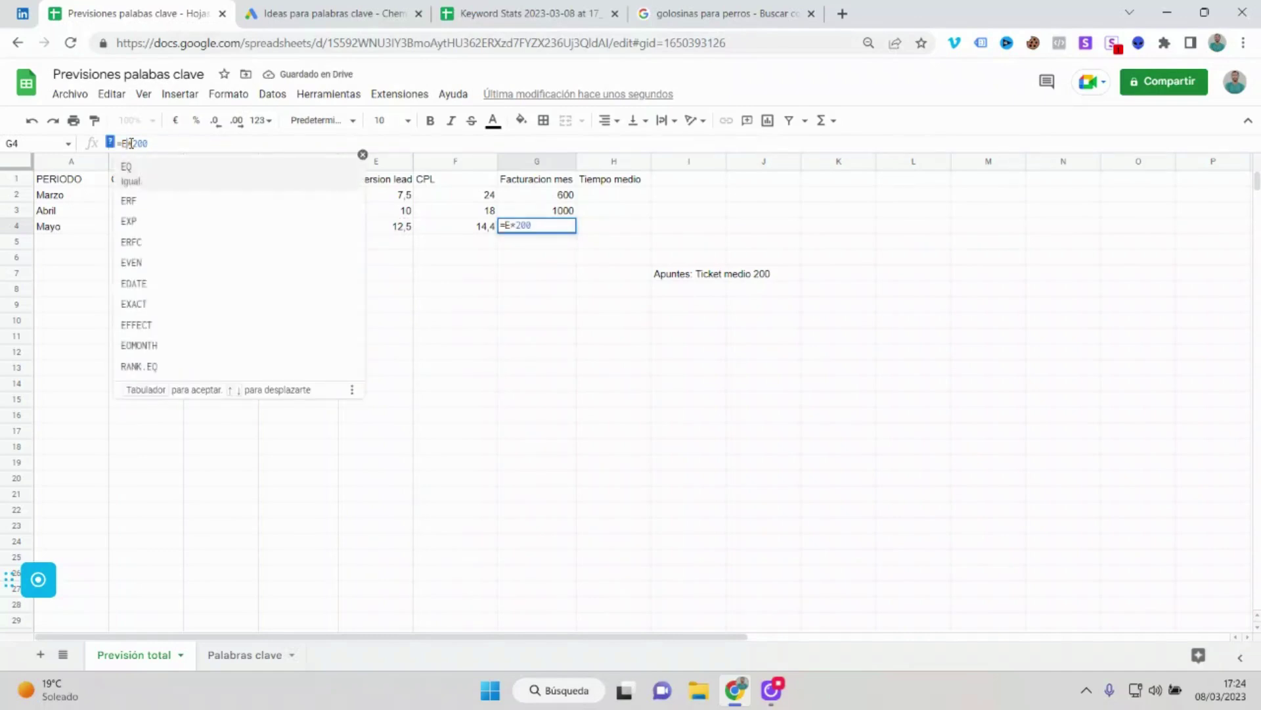
text(6)
key(Return)
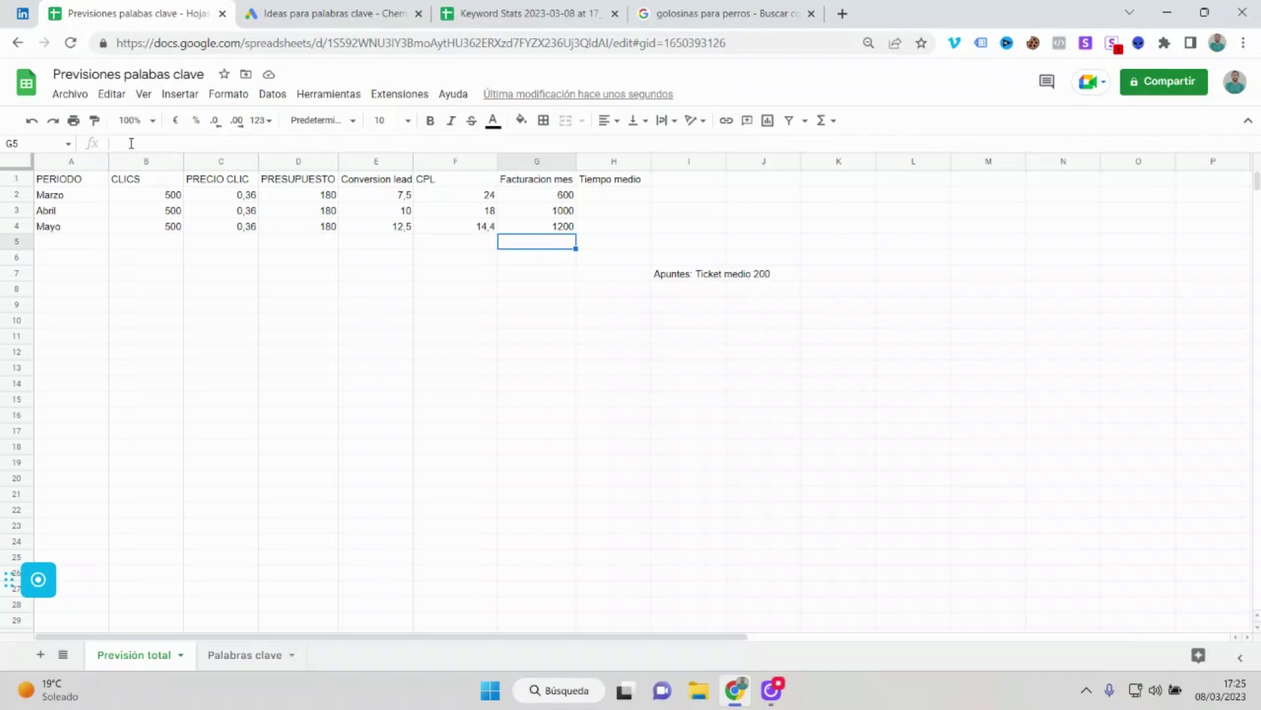
click(613, 184)
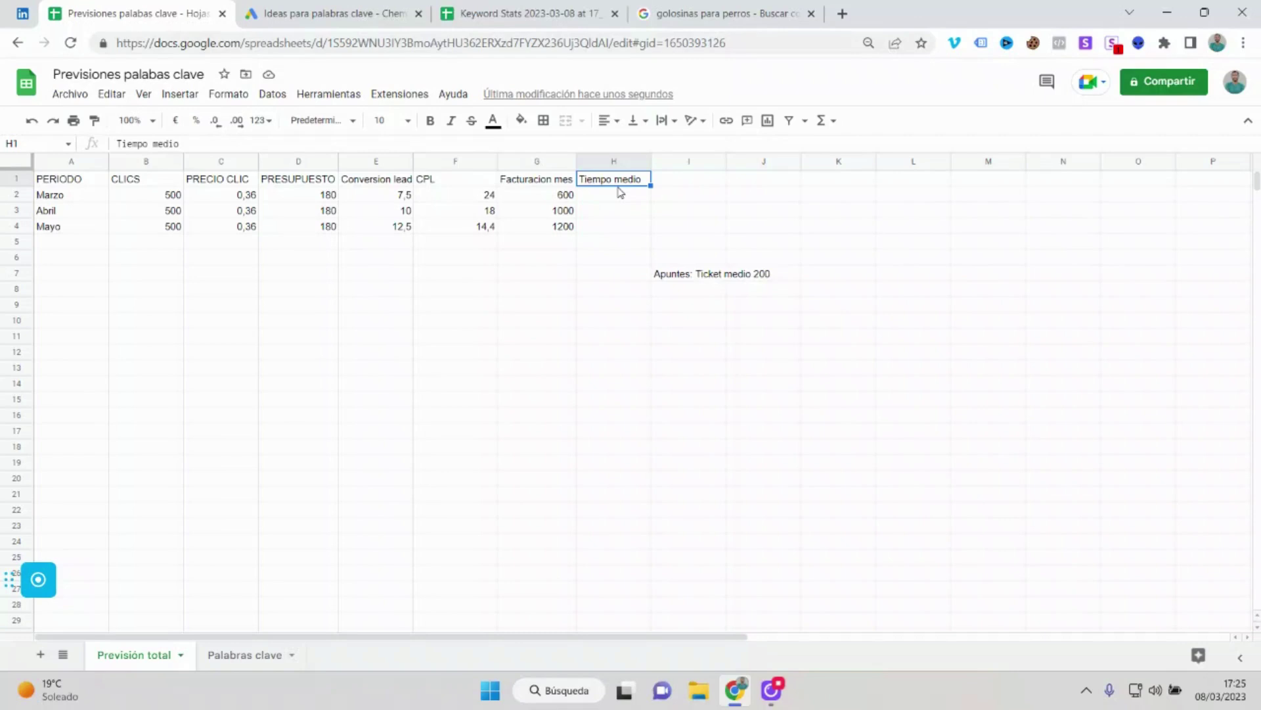
Step: Enter 60 as Marzo's average time in Tiempo medio cell H2
click(620, 192)
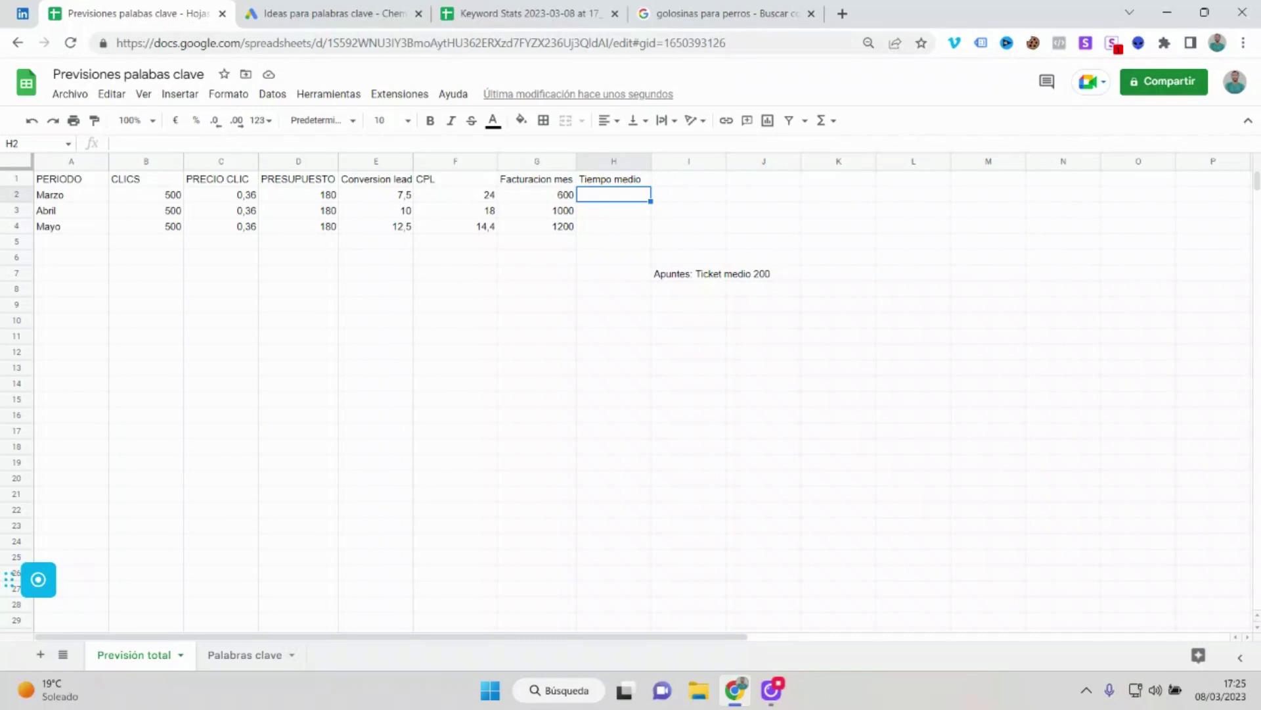
text(30)
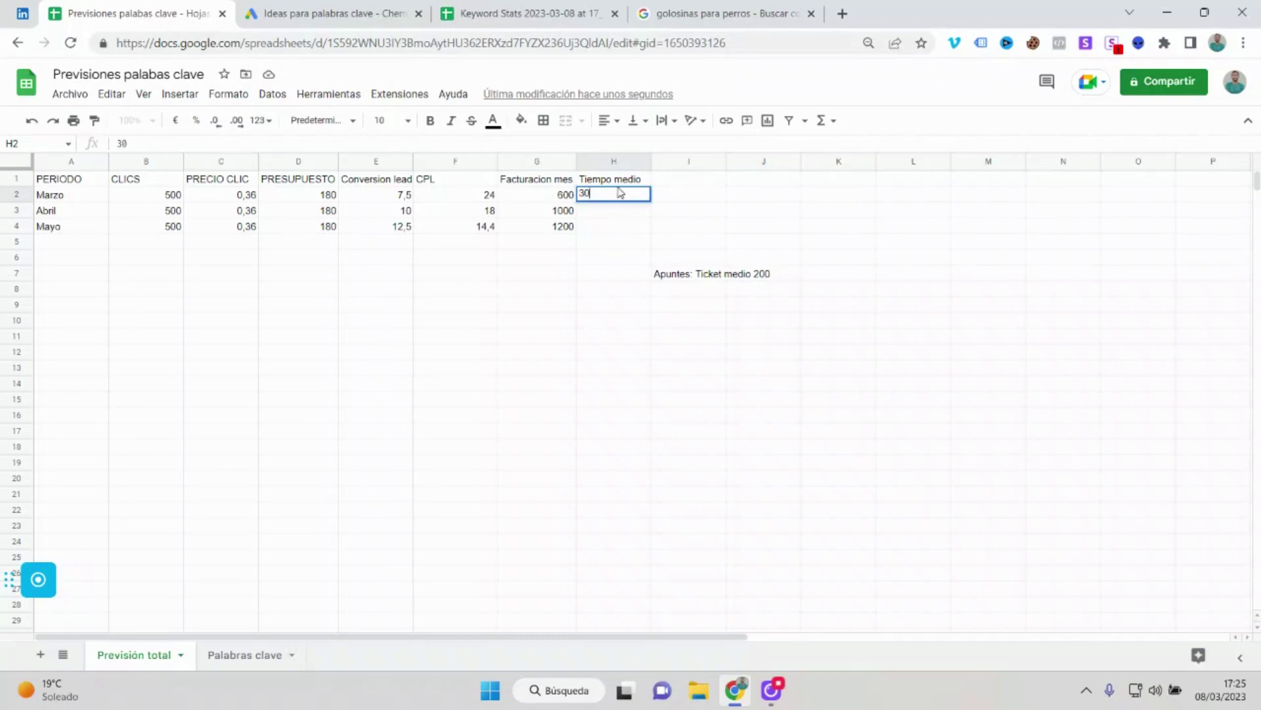
key(BackSpace)
key(BackSpace)
text(60)
key(Return)
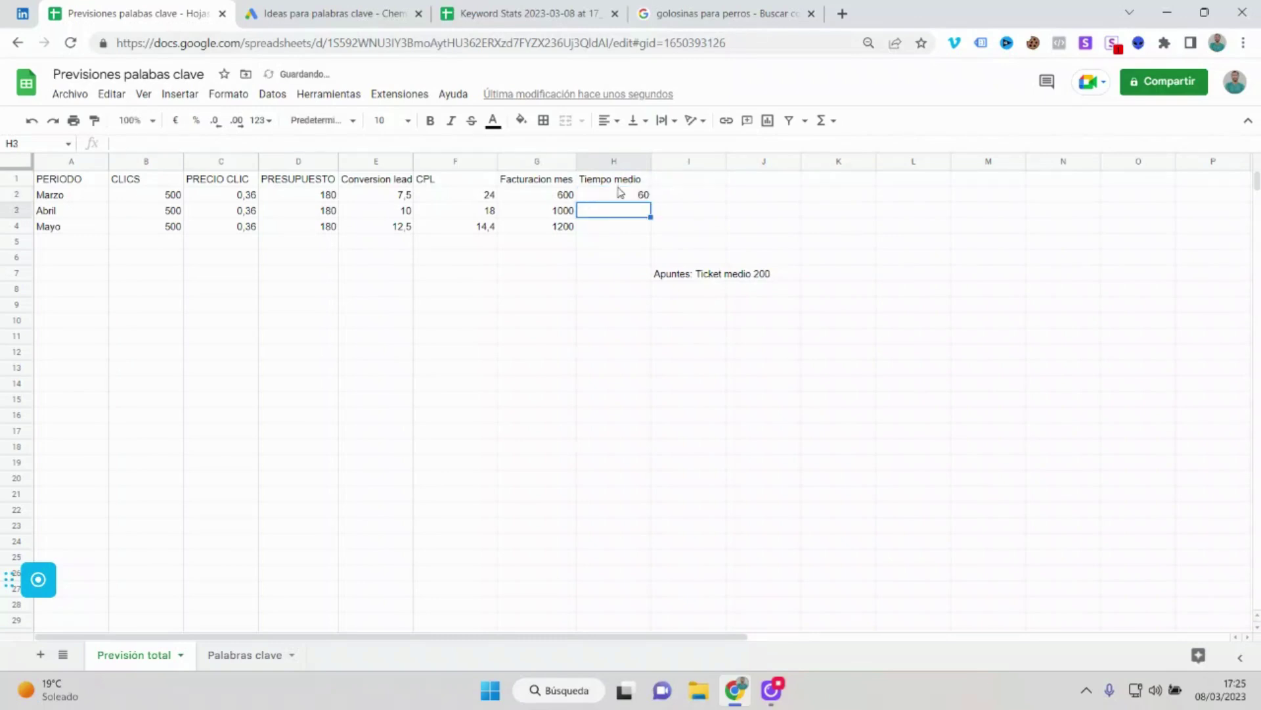
click(329, 198)
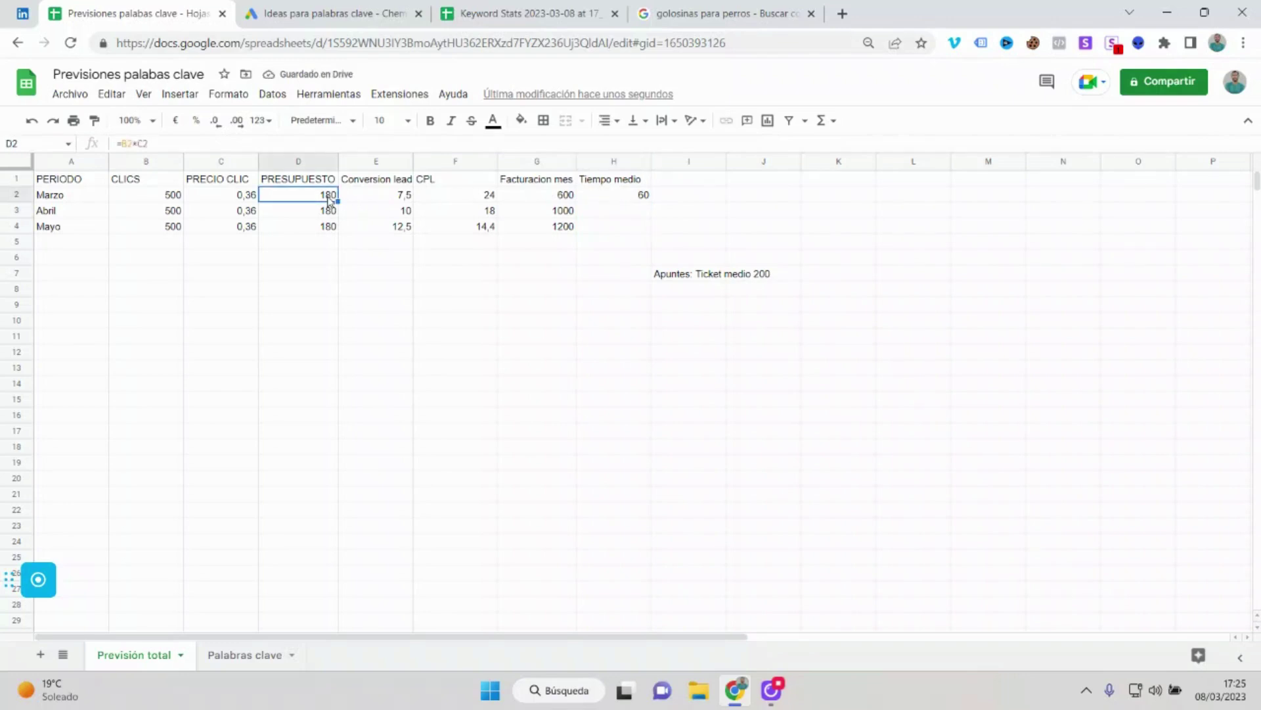